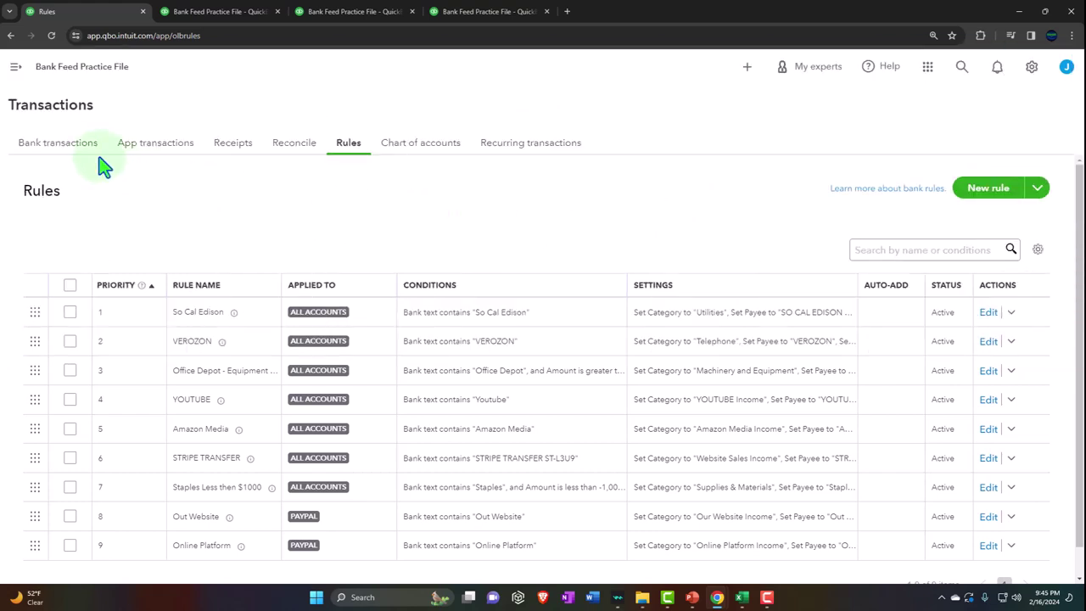
Open the bank transactions and examine the checking account's entries awaiting review
{"action": "left_click", "coordinate": [85, 146]}
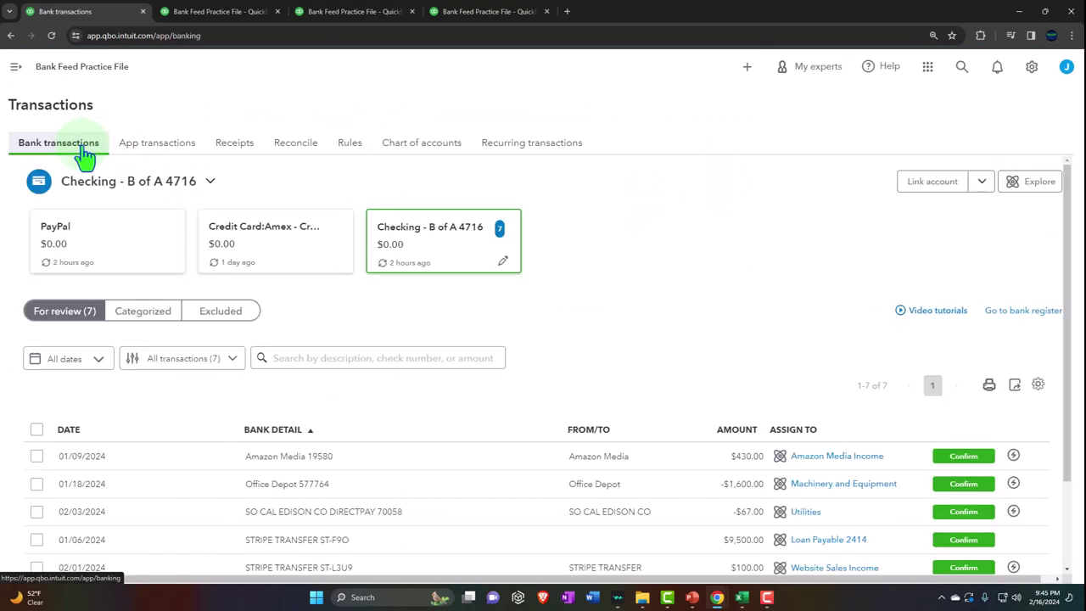
{"action": "scroll", "coordinate": [381, 260], "scroll_direction": "down", "scroll_amount": 2}
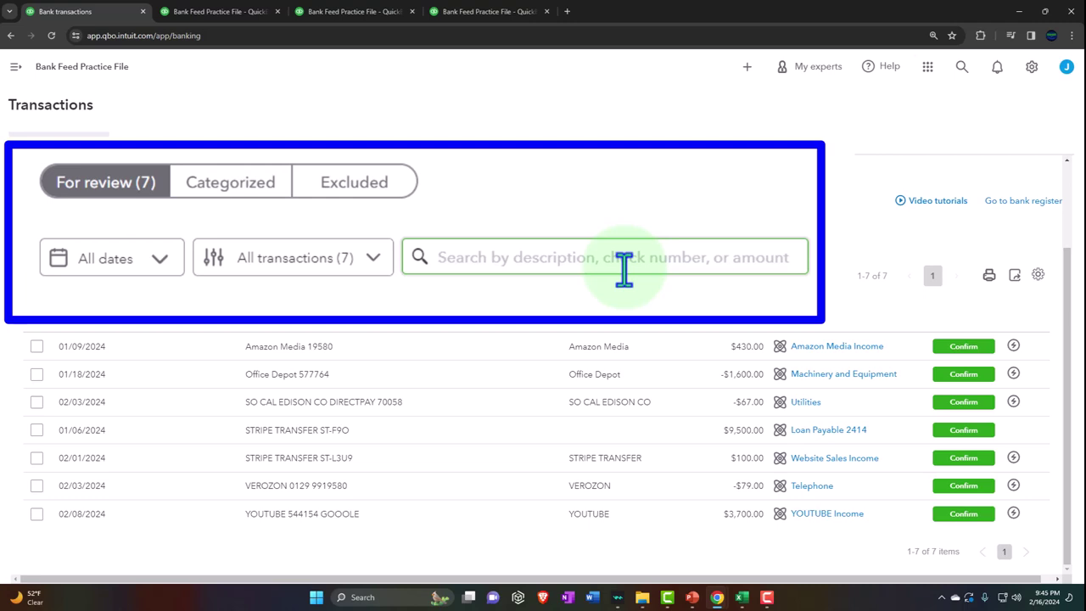
Switch to the Excel workbook Bank Data 660 and enter the headers Date, Amount and Description in A1:C1
{"action": "left_click", "coordinate": [743, 599]}
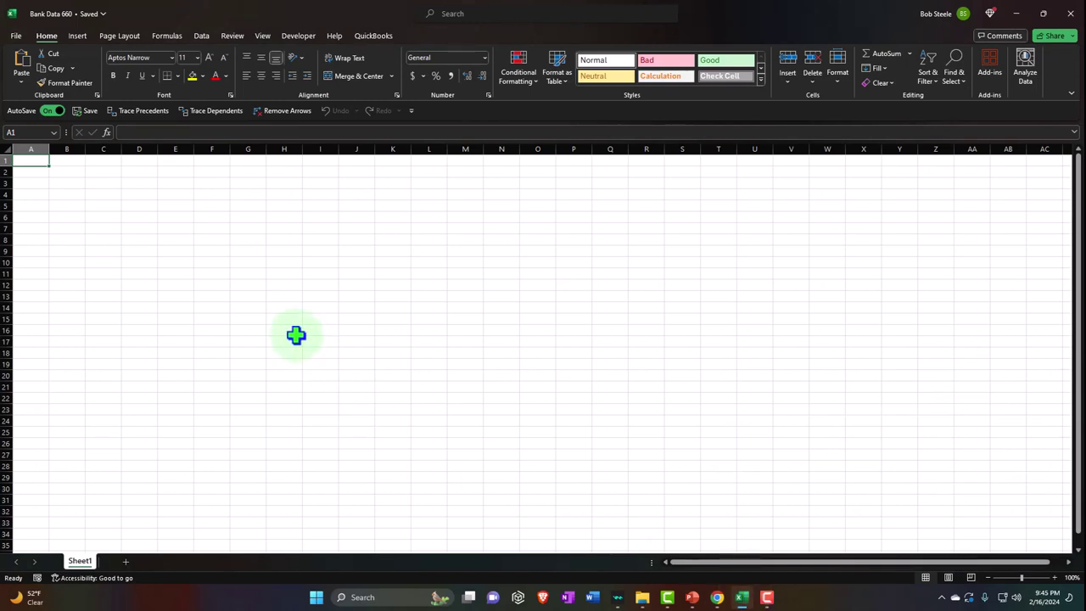
{"action": "scroll", "coordinate": [295, 335], "scroll_direction": "up", "scroll_amount": 8}
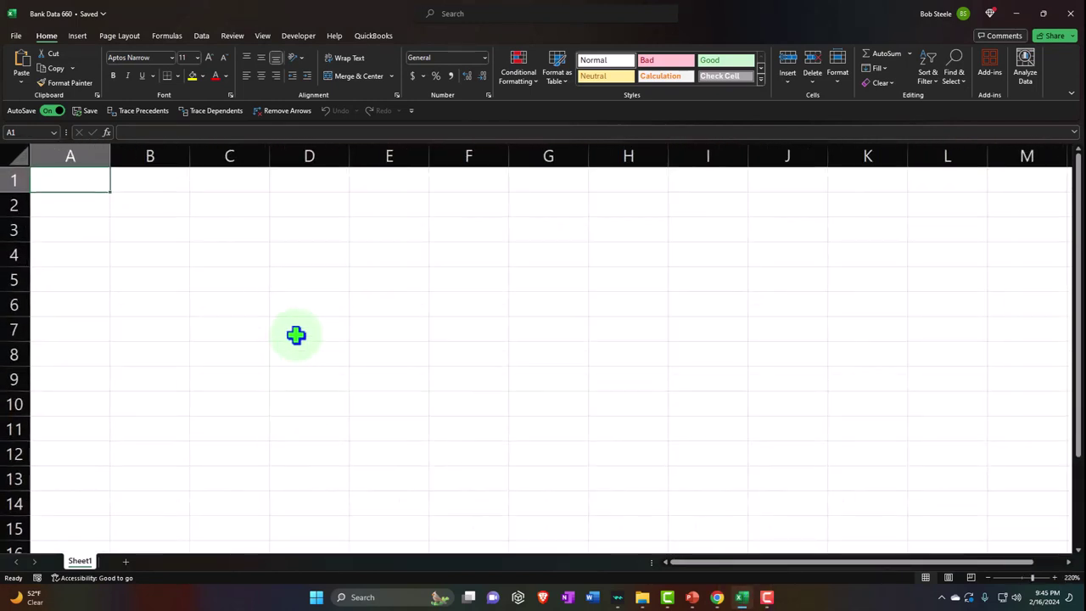
{"action": "type", "text": "Date"}
{"action": "key", "text": "Tab"}
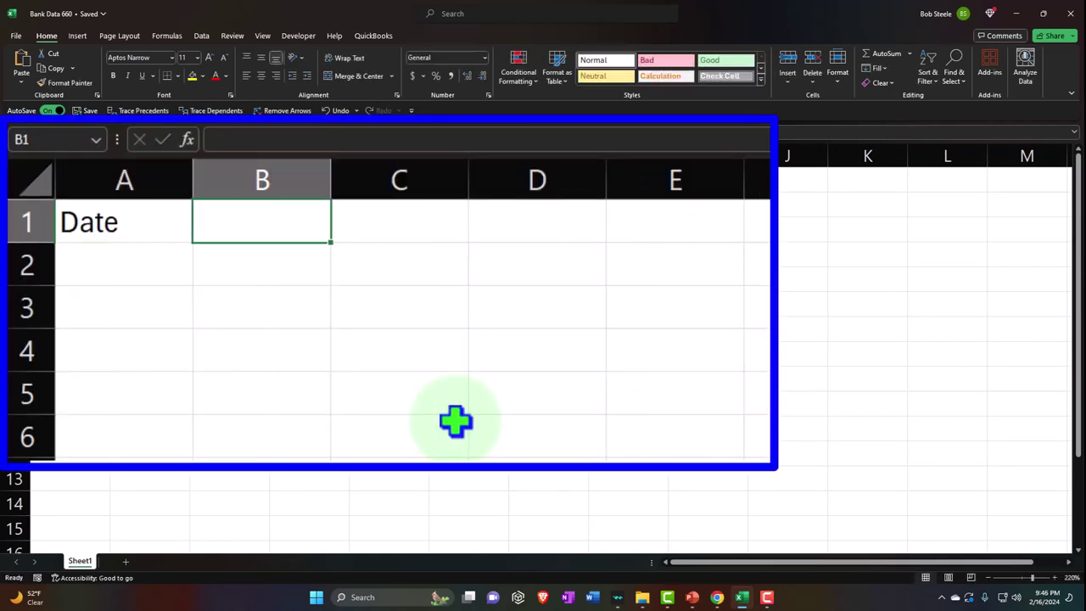
{"action": "type", "text": "Amount"}
{"action": "key", "text": "Tab"}
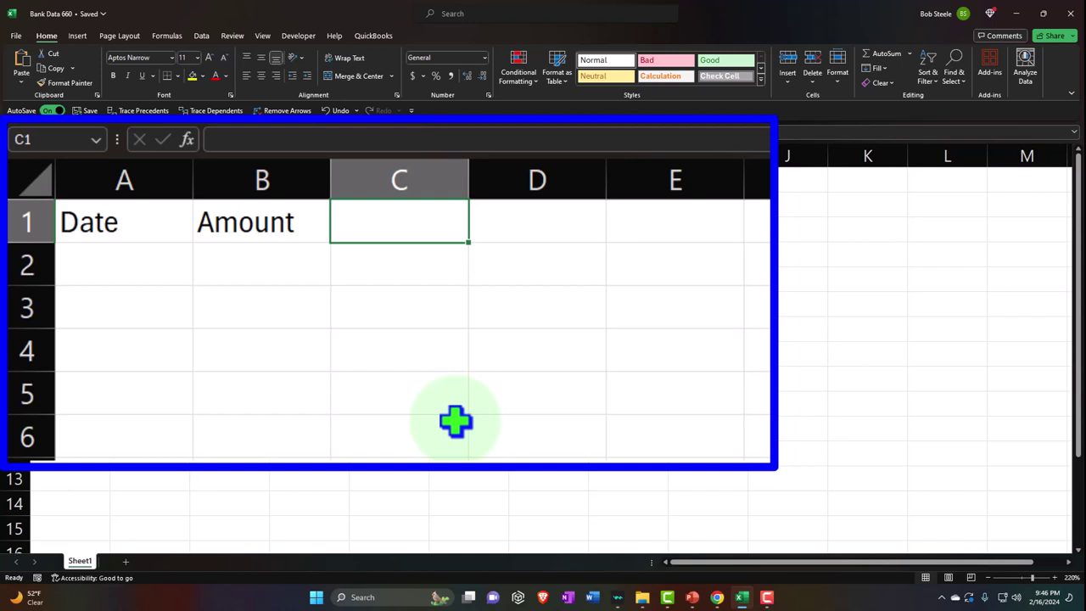
{"action": "type", "text": "Description"}
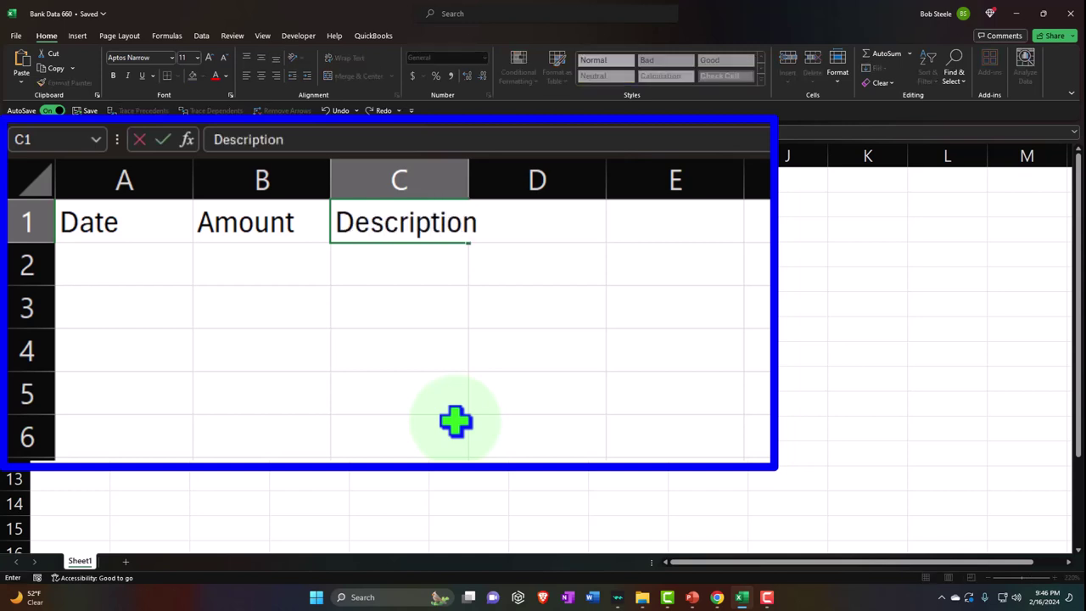
{"action": "key", "text": "Return"}
Enter the first transaction's date 1/5/2024 and amount 1470 in row 2
{"action": "type", "text": "1/"}
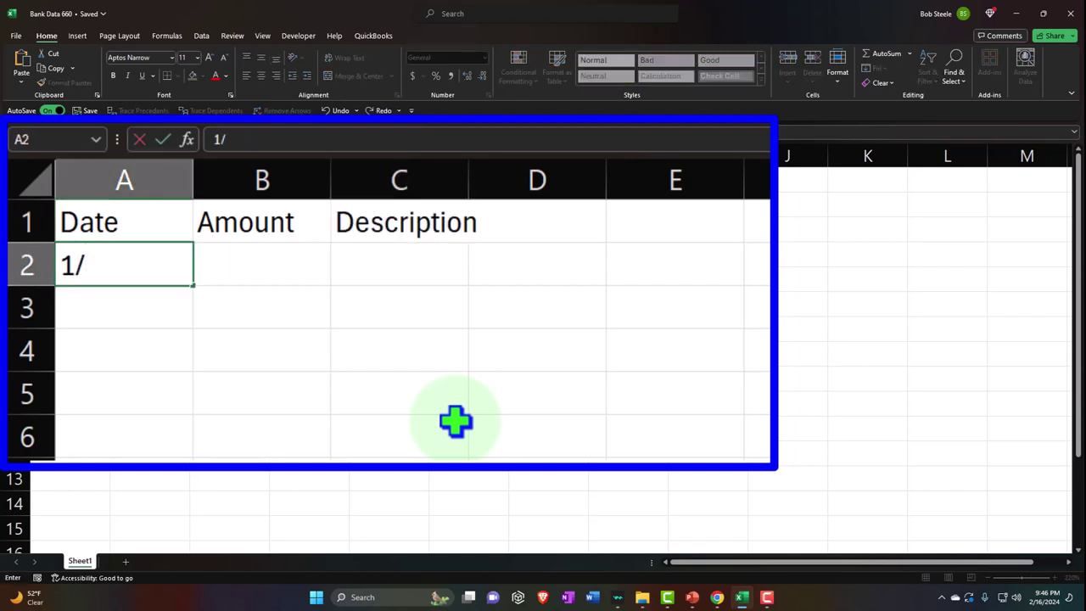
{"action": "type", "text": "5/202"}
{"action": "type", "text": "4"}
{"action": "key", "text": "Tab"}
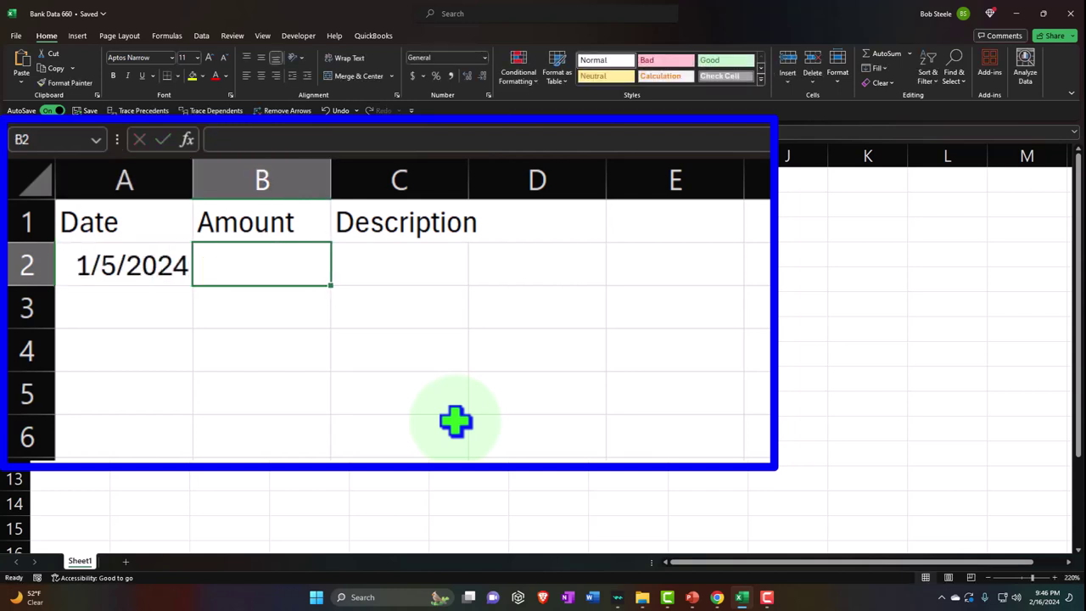
{"action": "type", "text": "1"}
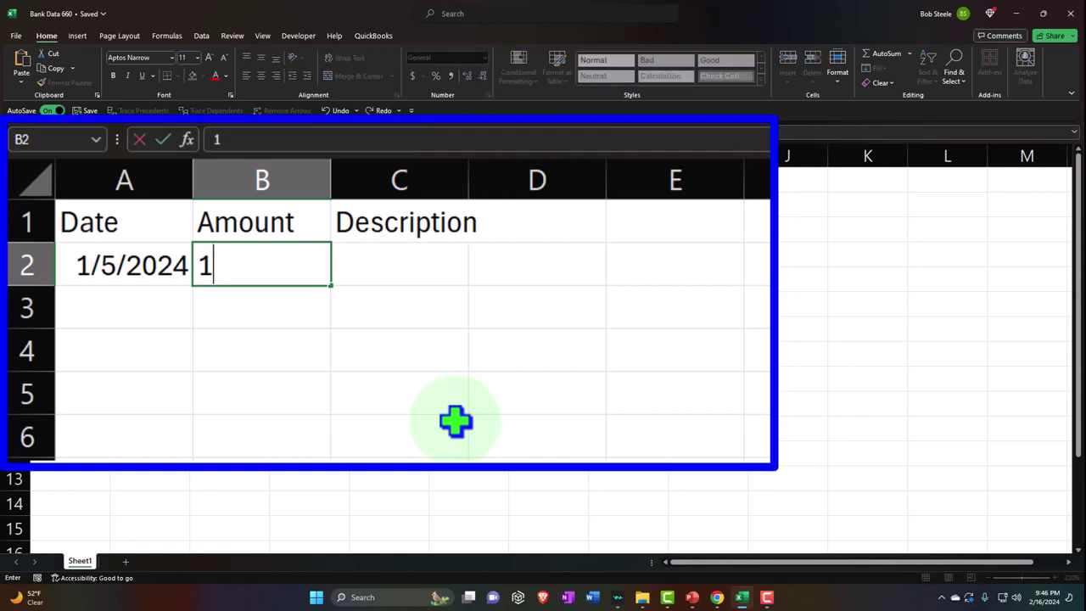
{"action": "type", "text": "470"}
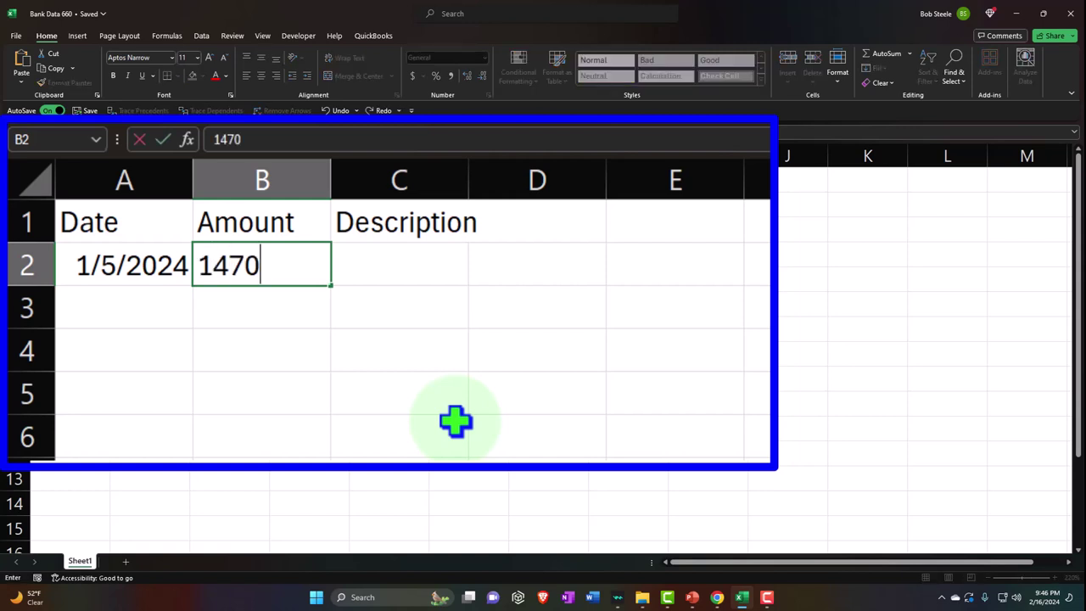
{"action": "key", "text": "Tab"}
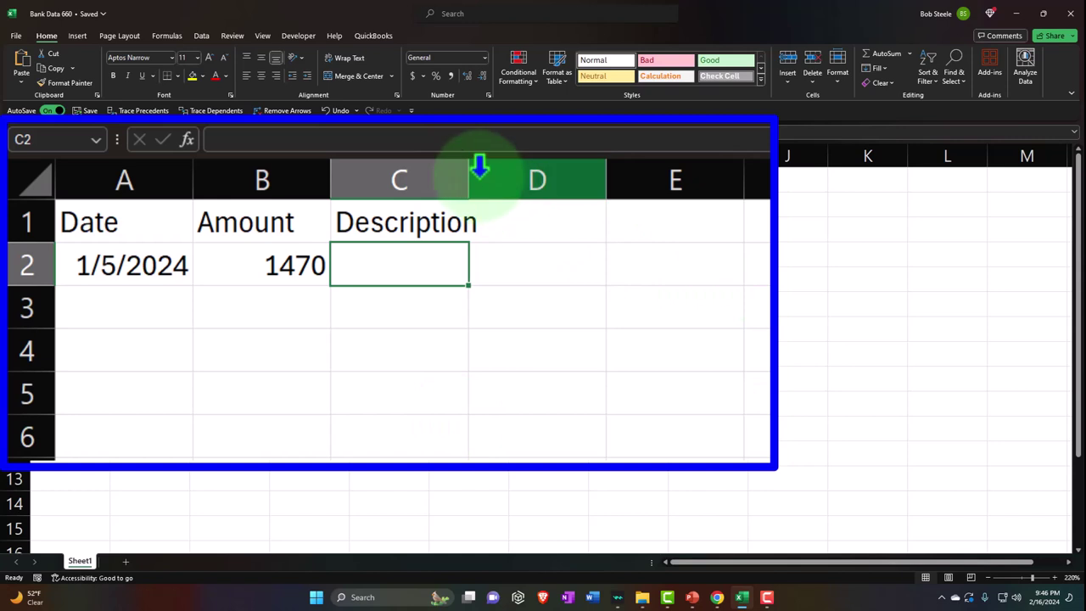
Widen the Description column and enter "Online Platfrom 4654644-MM3" as the first transaction's description in C2
{"action": "left_click_drag", "start_coordinate": [485, 173], "coordinate": [543, 173]}
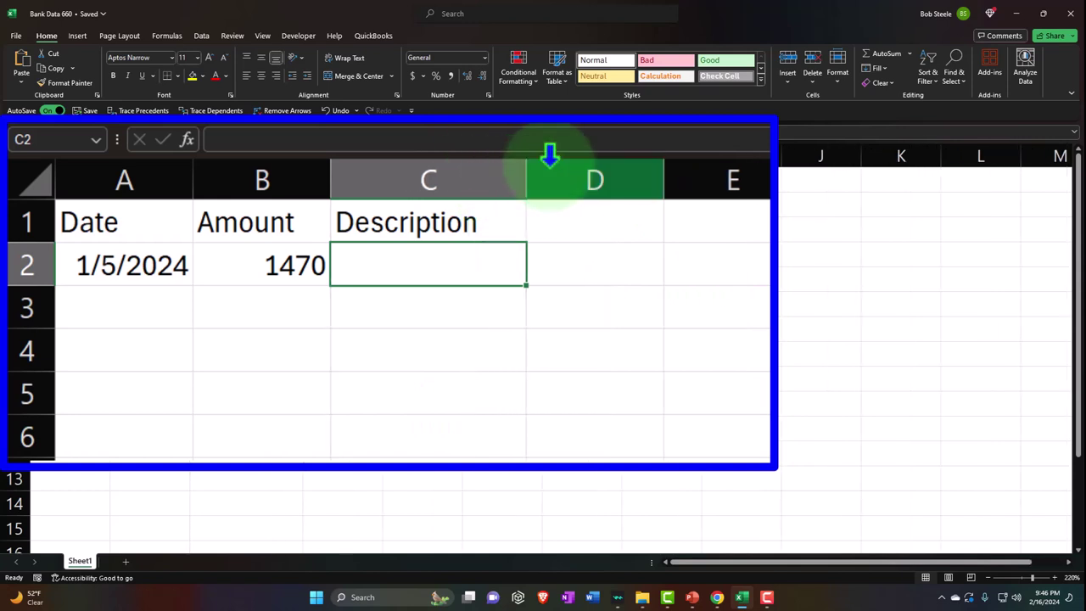
{"action": "type", "text": "Onln"}
{"action": "key", "text": "BackSpace"}
{"action": "type", "text": "ine"}
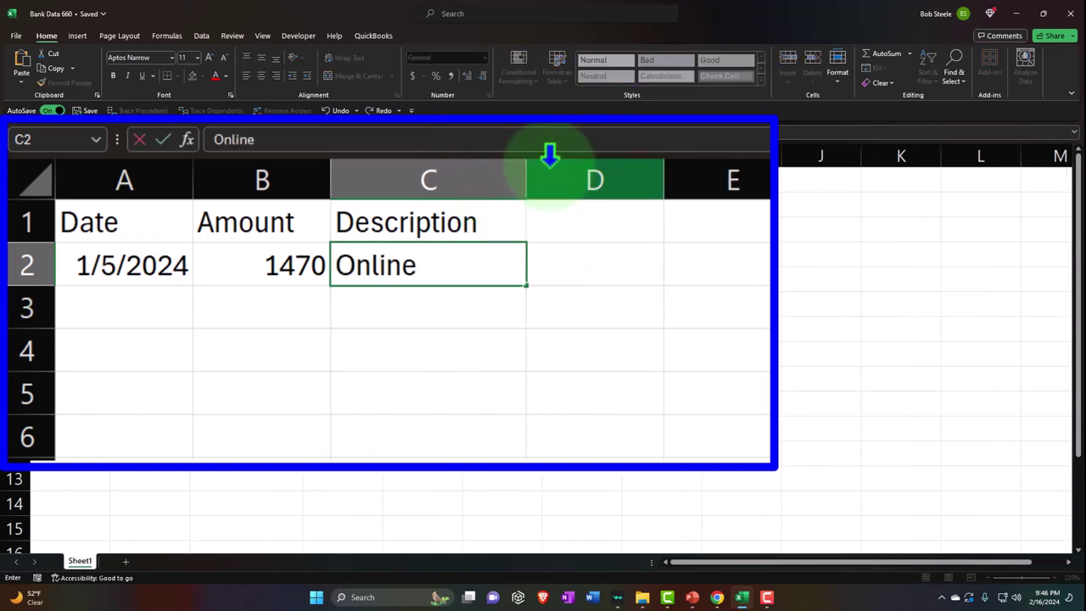
{"action": "type", "text": " Platfrom"}
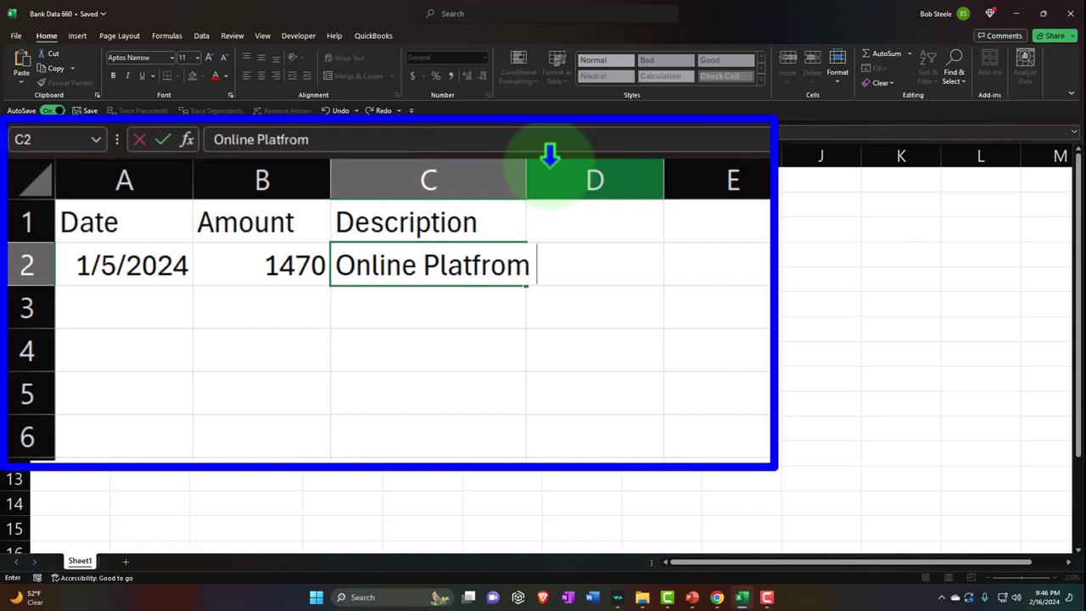
{"action": "type", "text": " 4654644"}
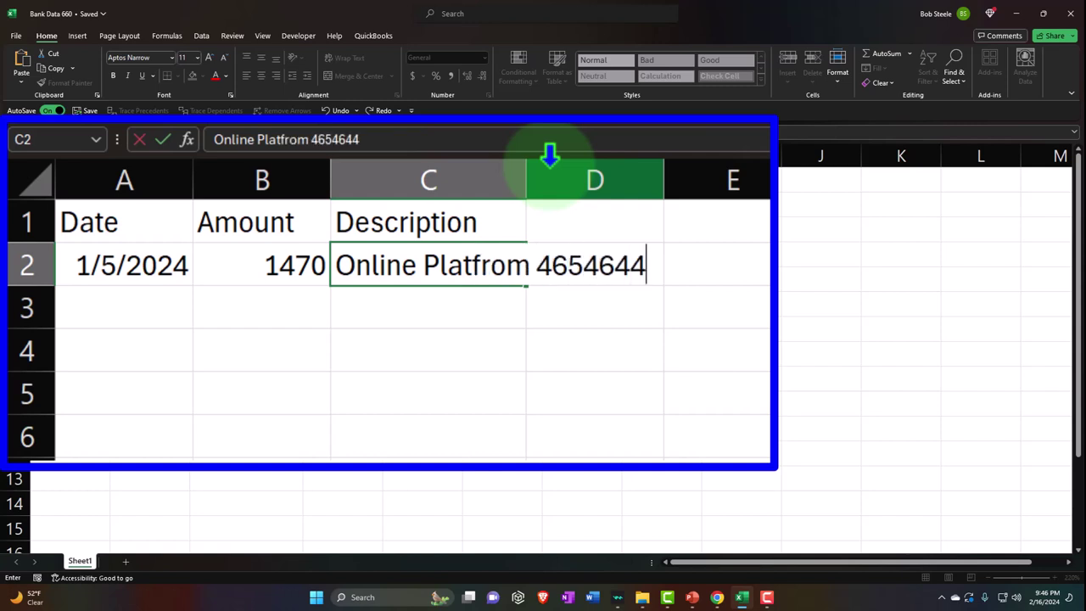
{"action": "type", "text": "-MM3"}
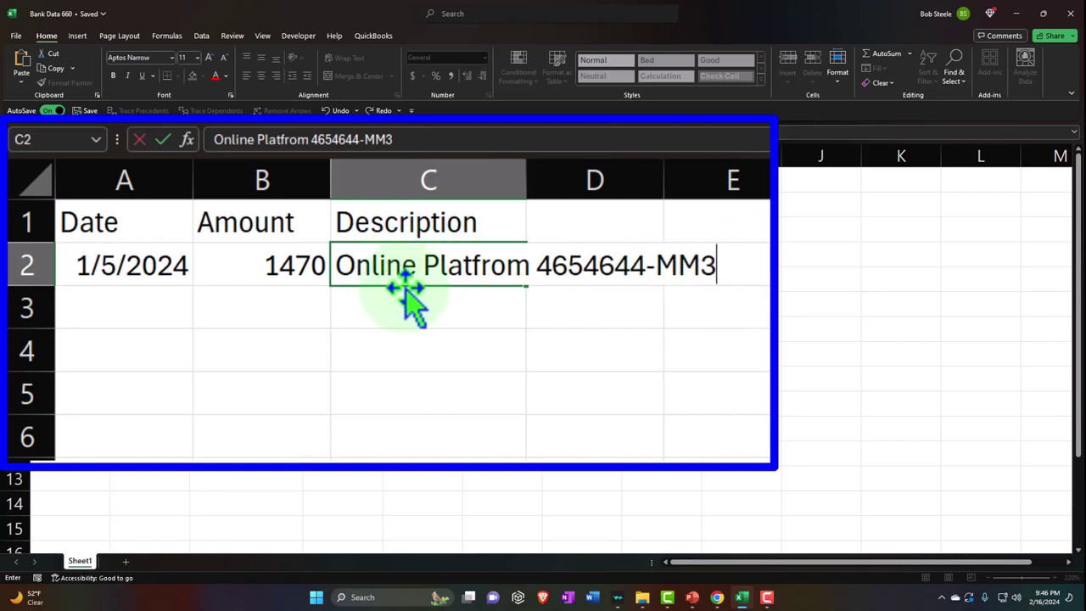
{"action": "key", "text": "Return"}
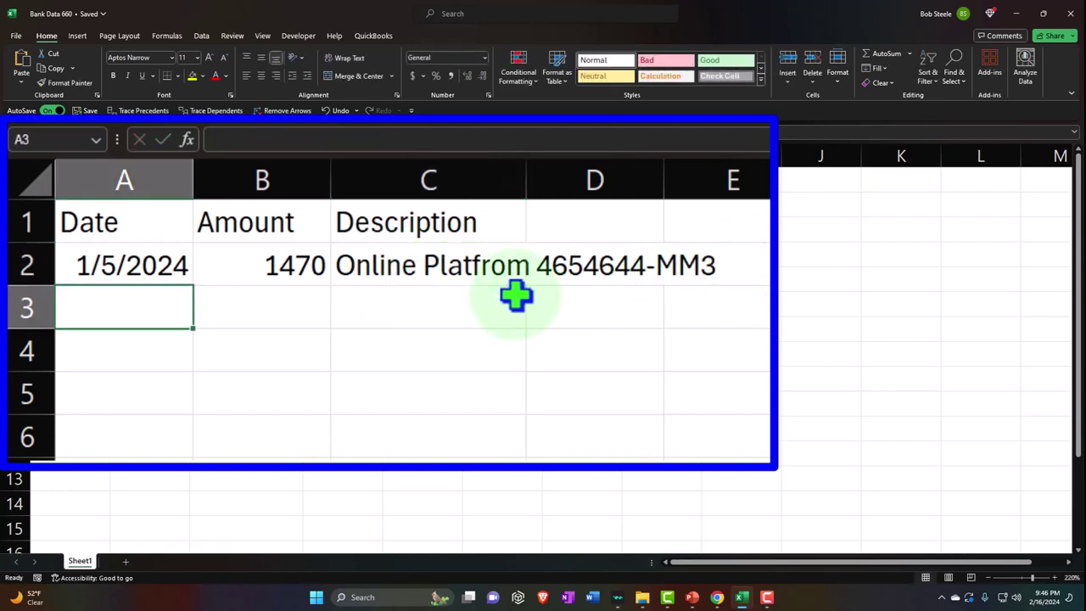
Add a transaction in row 3 dated 1/7/2024 for 2710, with a description formula referencing C2
{"action": "type", "text": "1"}
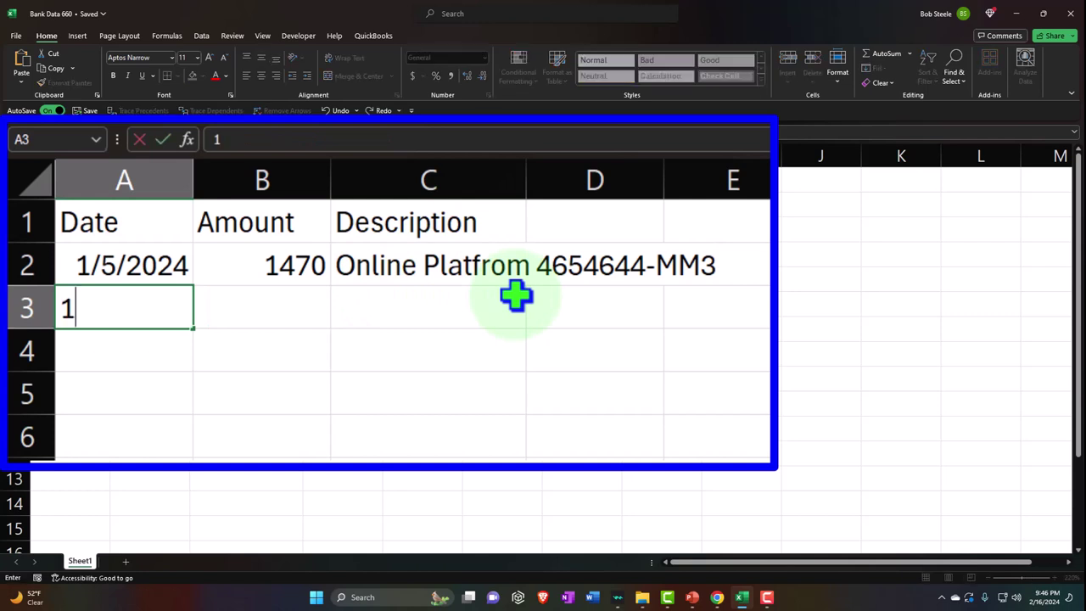
{"action": "type", "text": "/7"}
{"action": "type", "text": "/2024"}
{"action": "key", "text": "Tab"}
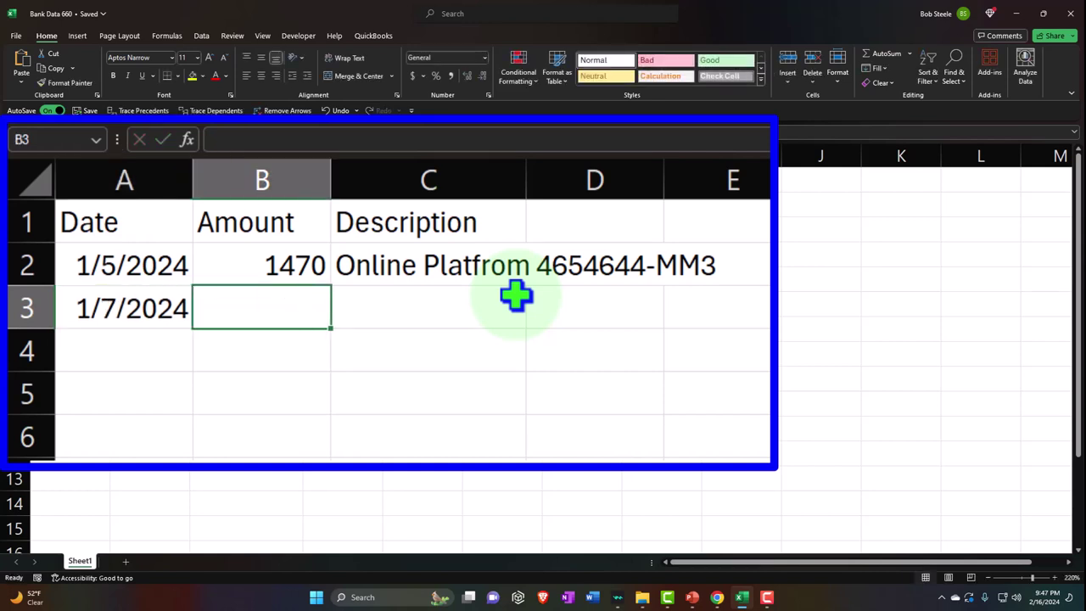
{"action": "type", "text": "2710"}
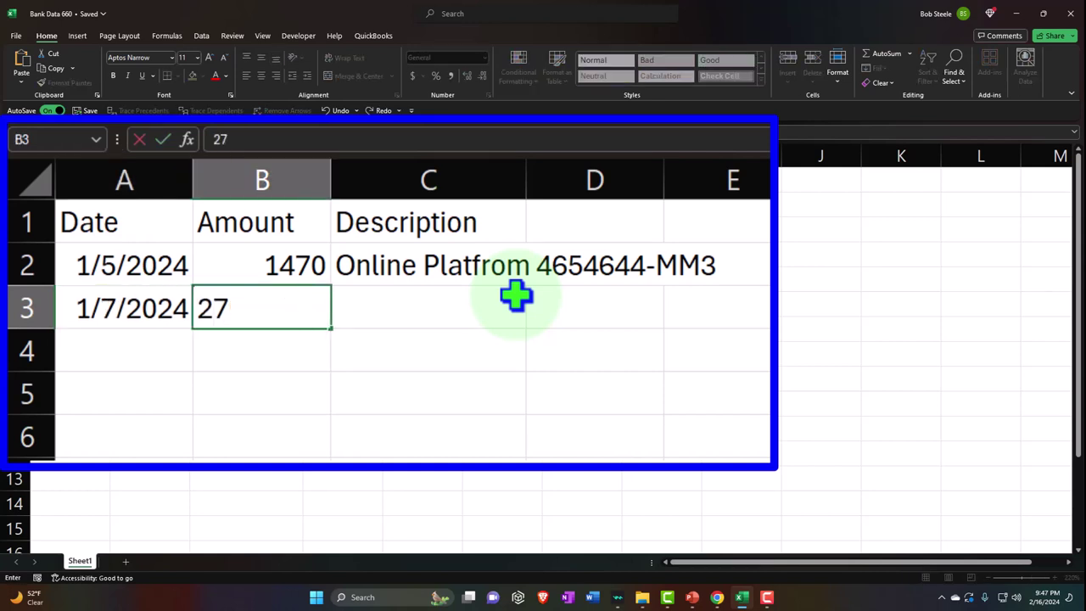
{"action": "key", "text": "Tab"}
{"action": "type", "text": "+"}
{"action": "key", "text": "Up"}
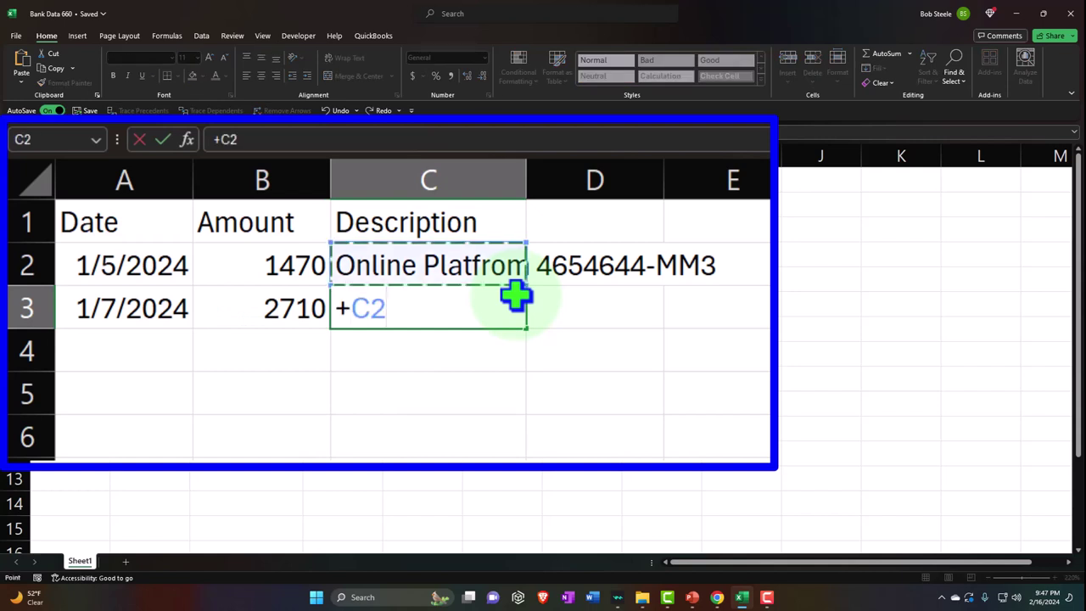
{"action": "key", "text": "Return"}
{"action": "key", "text": "Tab"}
{"action": "key", "text": "Tab"}
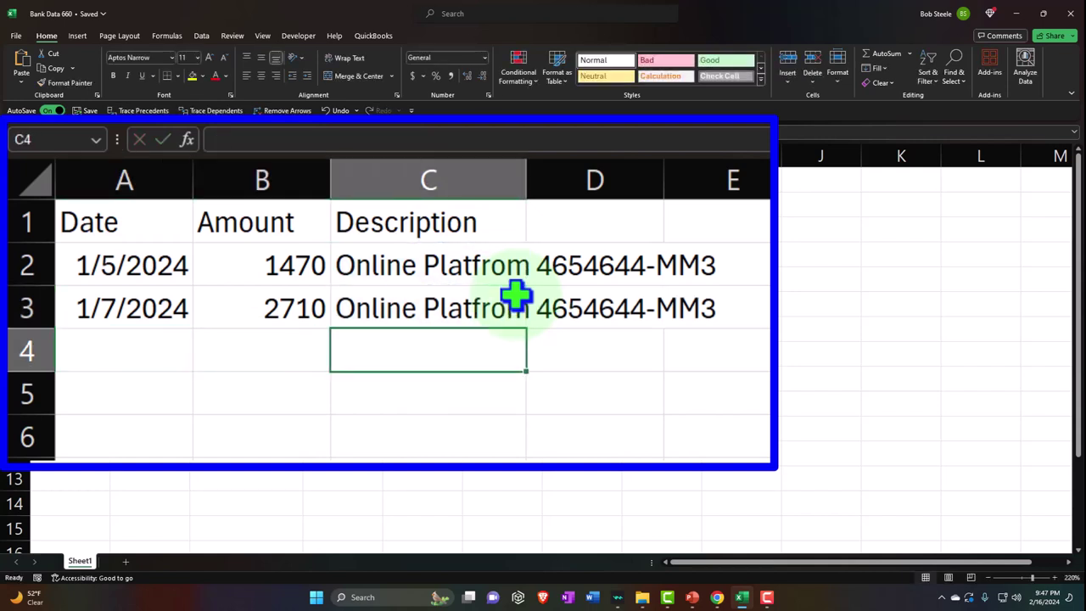
Add a transaction in row 4 dated 1/16/2024 for 574, with a description formula referencing C3
{"action": "left_click", "coordinate": [129, 347]}
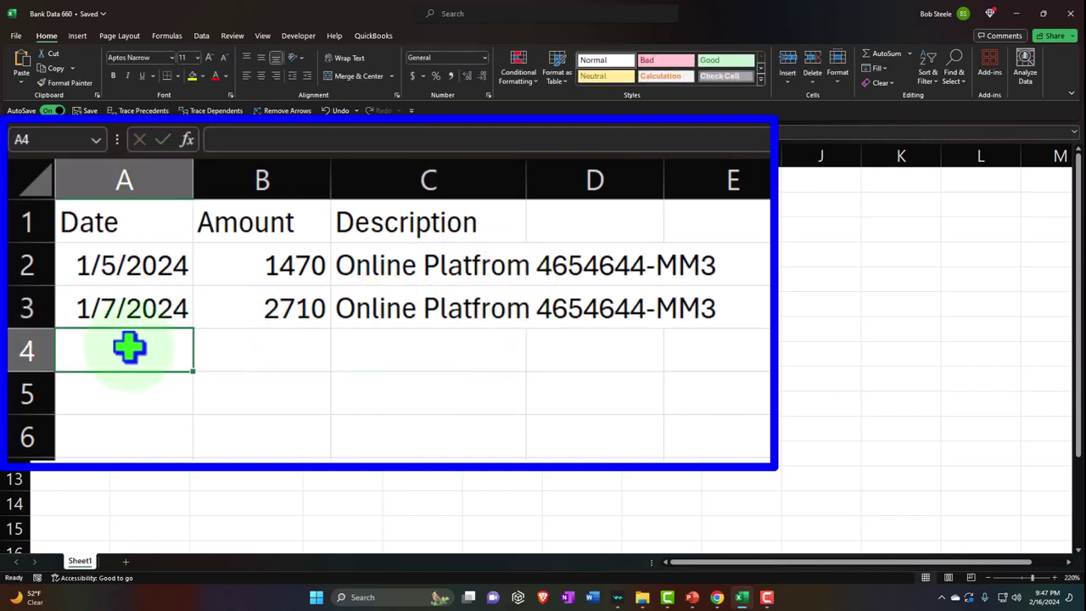
{"action": "type", "text": "1/"}
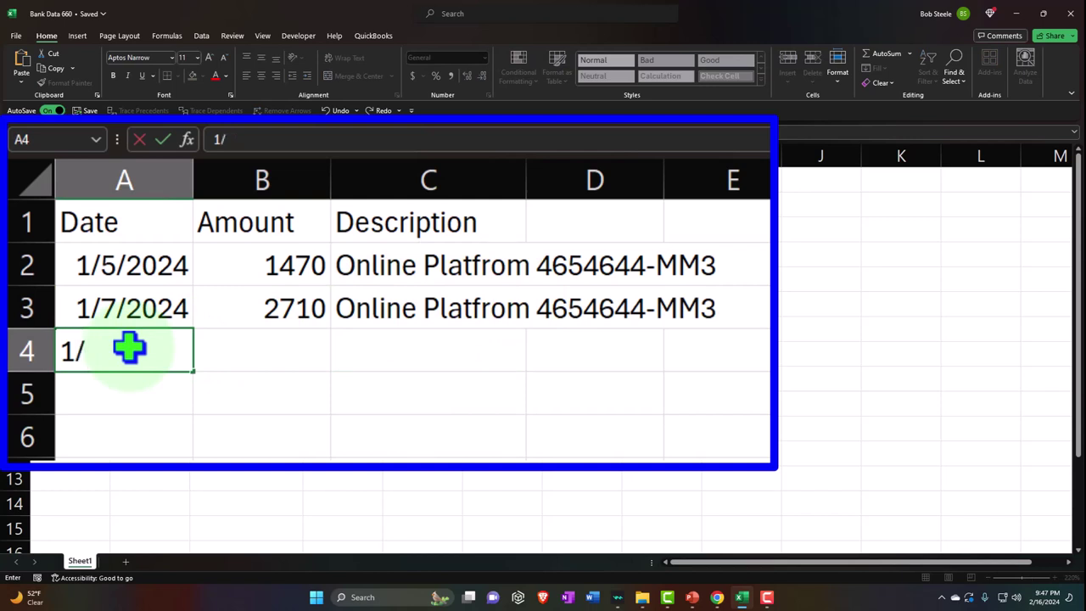
{"action": "type", "text": "16/2024"}
{"action": "key", "text": "Tab"}
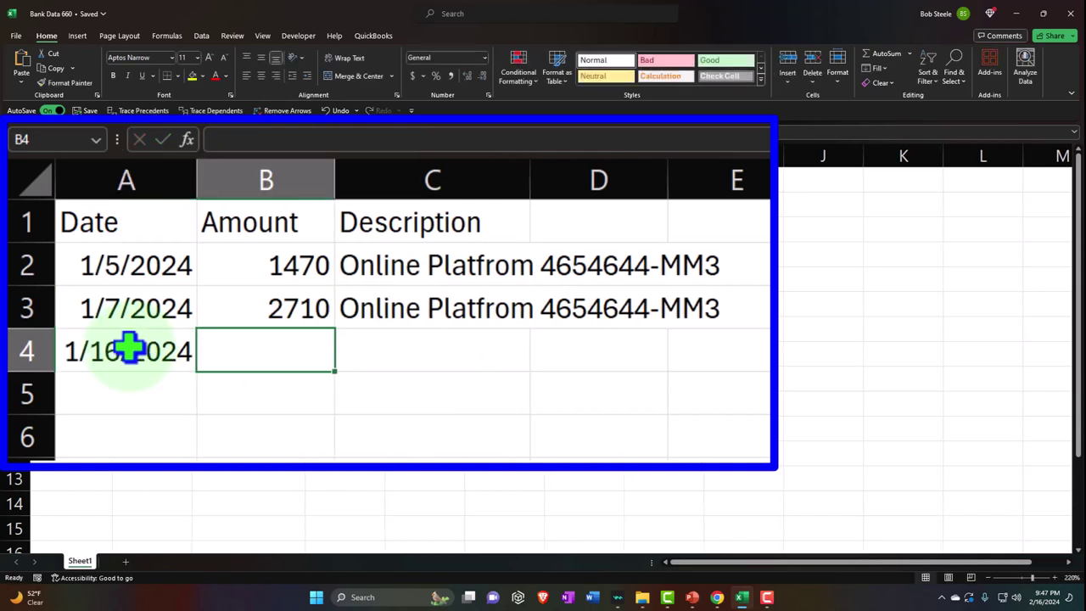
{"action": "type", "text": "574"}
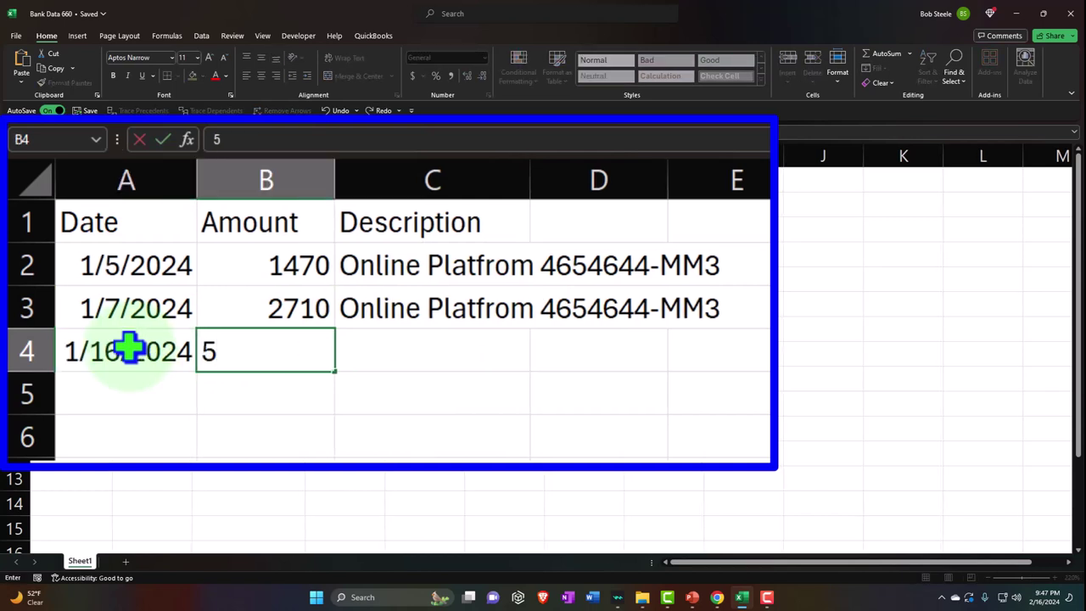
{"action": "key", "text": "Tab"}
{"action": "type", "text": "+"}
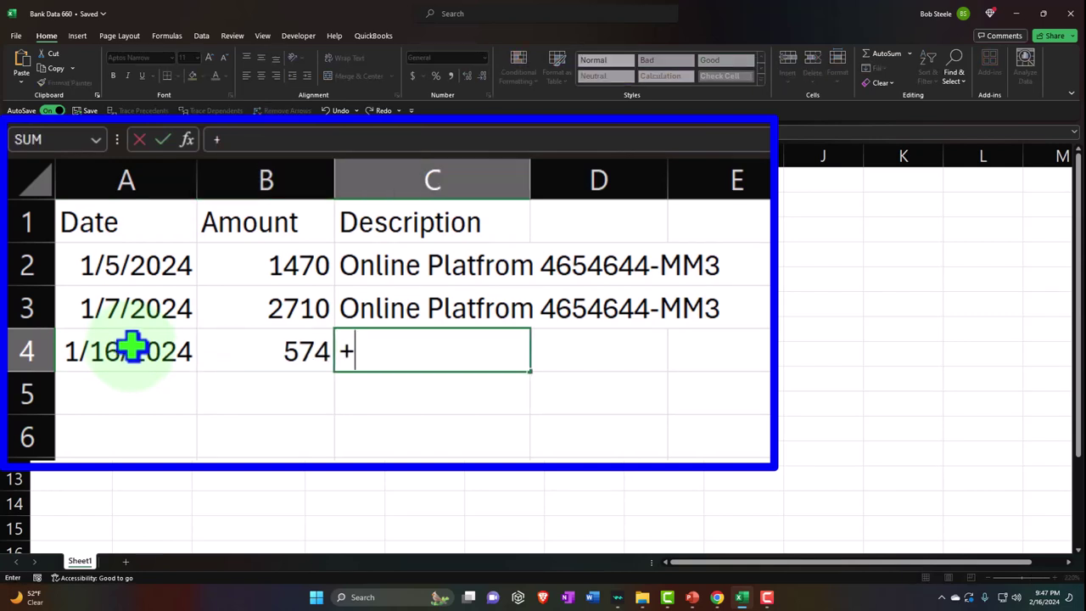
{"action": "key", "text": "Up"}
{"action": "key", "text": "Tab"}
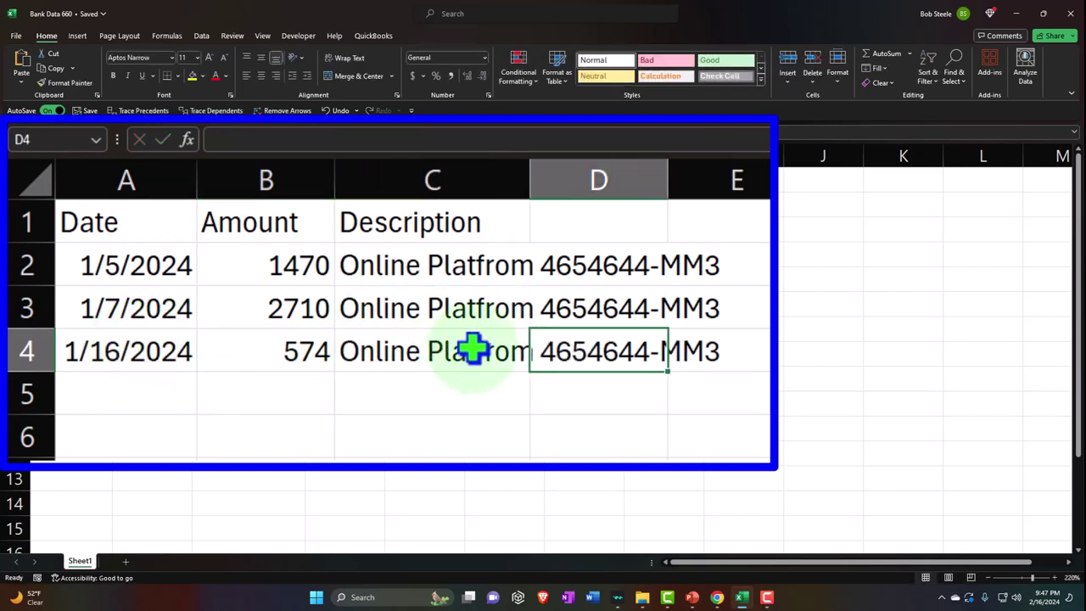
{"action": "double_click", "coordinate": [602, 363]}
{"action": "key", "text": "Return"}
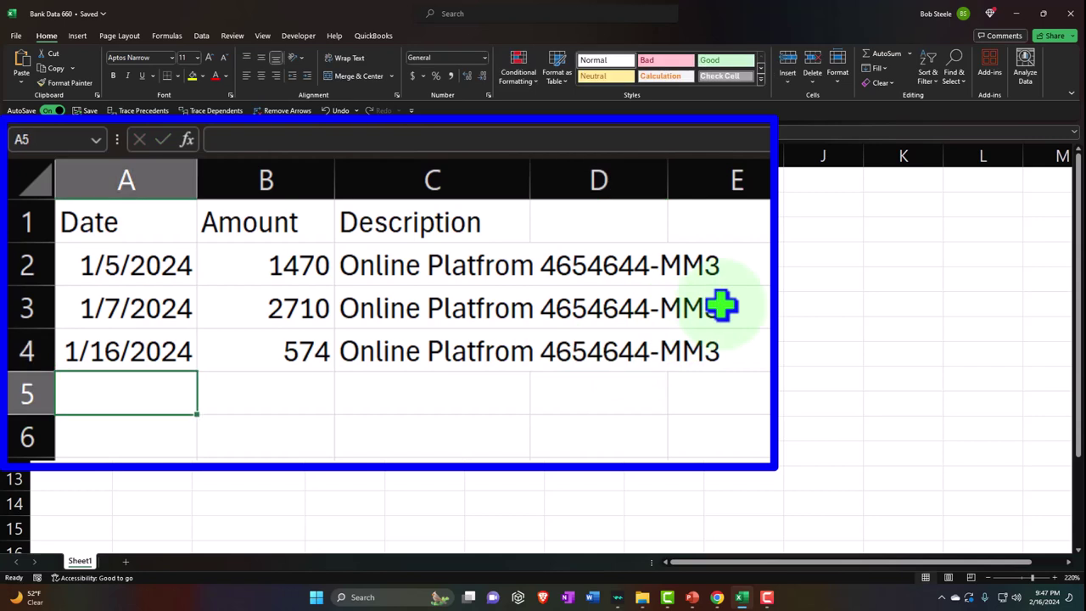
Widen the Description column further and replace the formulas in C3:C4 with copies of C2's text
{"action": "left_click_drag", "start_coordinate": [530, 180], "coordinate": [614, 181]}
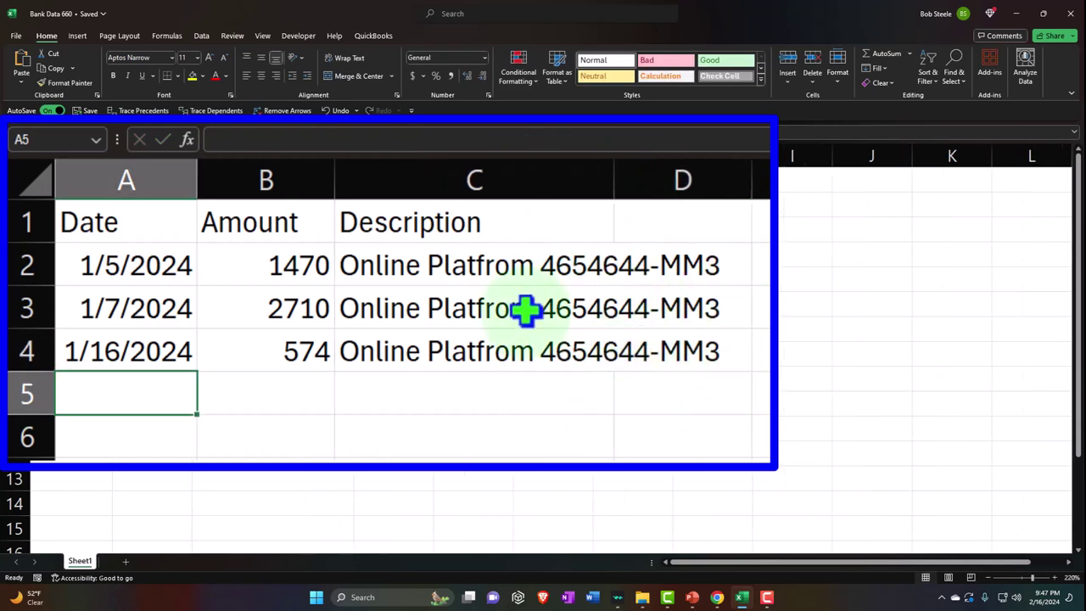
{"action": "left_click", "coordinate": [523, 355]}
{"action": "type", "text": "=+C3"}
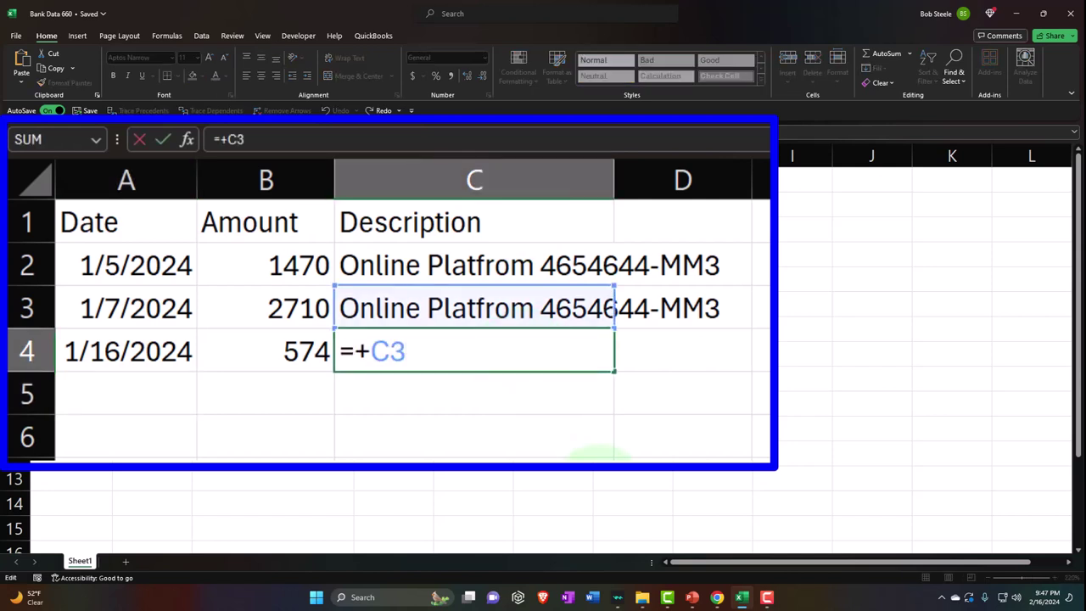
{"action": "key", "text": "Return"}
{"action": "left_click", "coordinate": [529, 278]}
{"action": "key", "text": "ctrl+c"}
{"action": "left_click_drag", "start_coordinate": [532, 312], "coordinate": [533, 334]}
{"action": "key", "text": "ctrl+v"}
{"action": "left_click", "coordinate": [538, 351]}
Change the reference number in C3's description to 4874116, keeping the -MM3 suffix
{"action": "left_click", "coordinate": [528, 314]}
{"action": "double_click", "coordinate": [626, 306]}
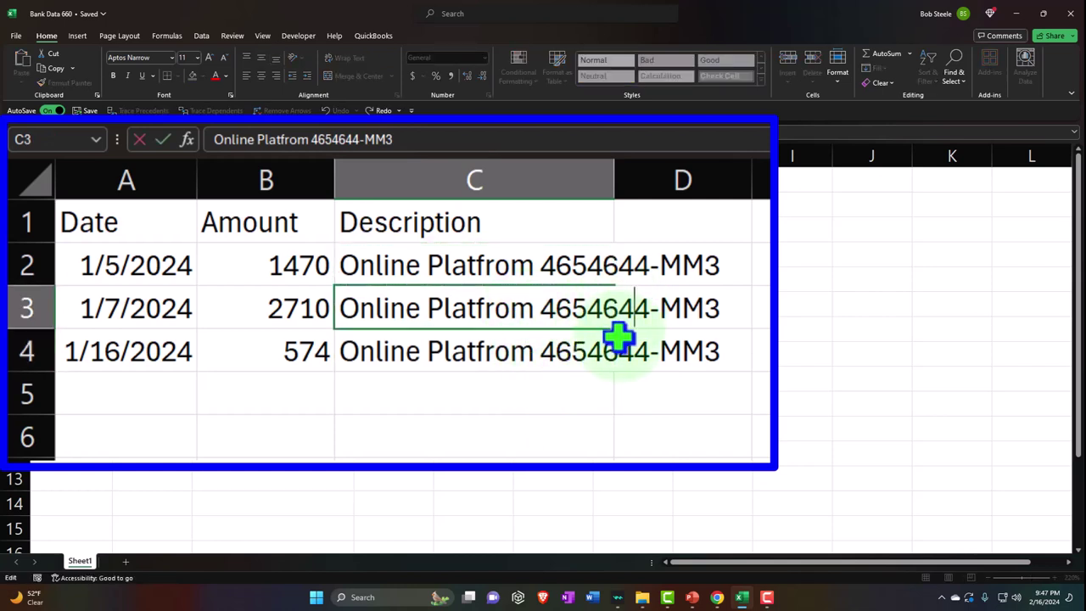
{"action": "key", "text": "BackSpace"}
{"action": "key", "text": "BackSpace"}
{"action": "key", "text": "BackSpace"}
{"action": "key", "text": "BackSpace"}
{"action": "key", "text": "BackSpace"}
{"action": "key", "text": "BackSpace"}
{"action": "key", "text": "BackSpace"}
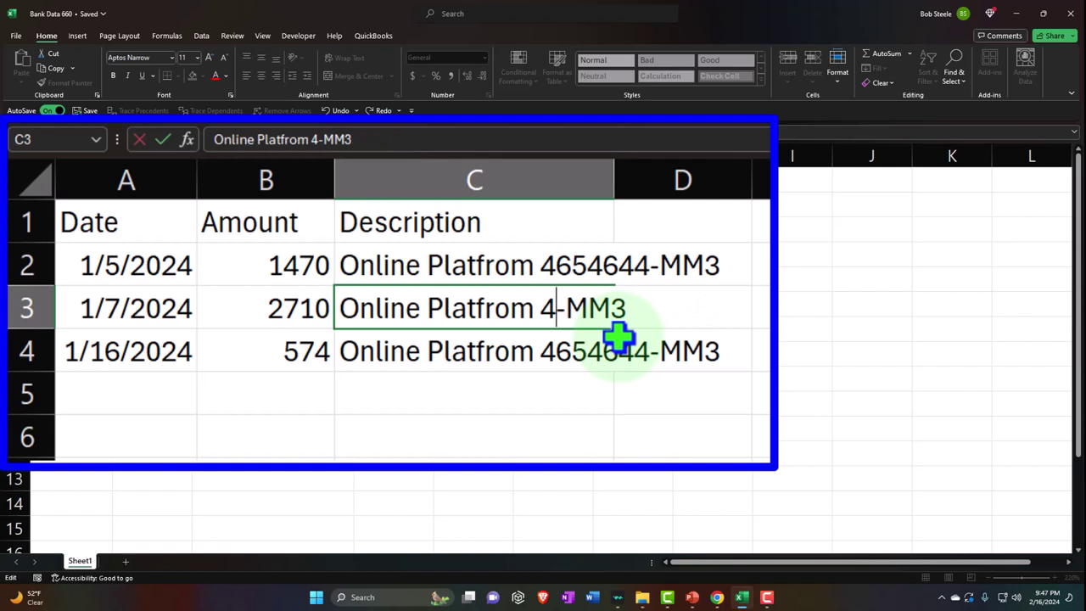
{"action": "type", "text": "4874116"}
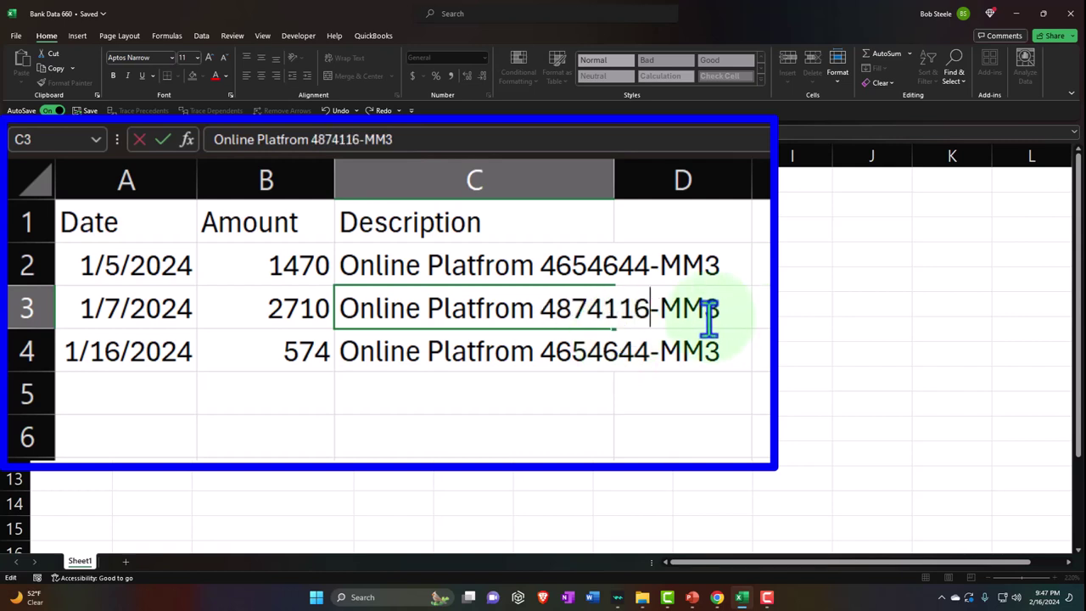
Change the reference in C4's description to 7988177-MM4
{"action": "double_click", "coordinate": [596, 356]}
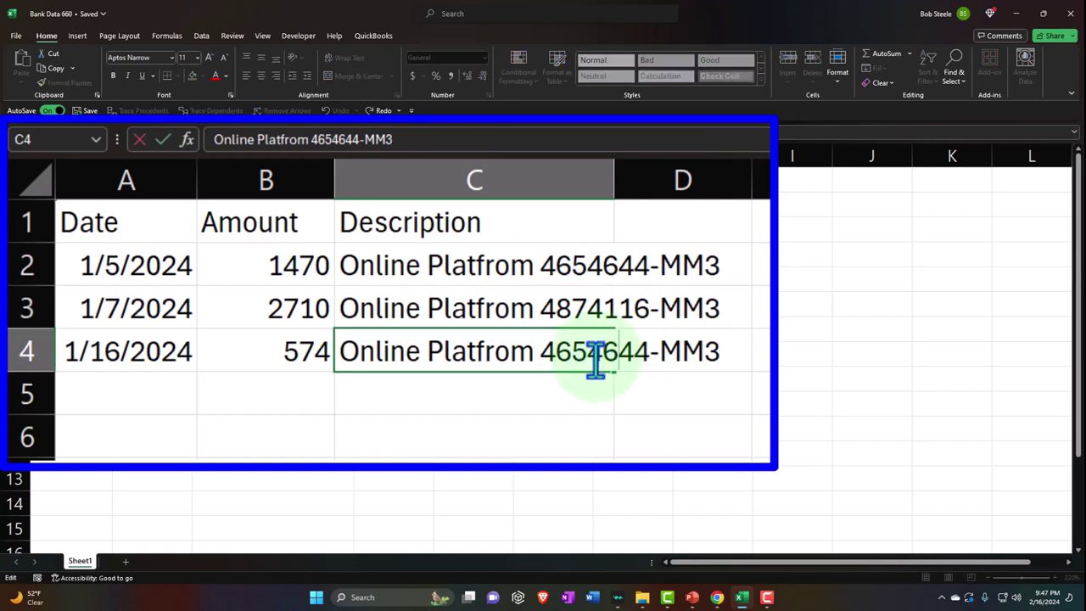
{"action": "key", "text": "BackSpace"}
{"action": "key", "text": "BackSpace"}
{"action": "key", "text": "BackSpace"}
{"action": "key", "text": "BackSpace"}
{"action": "key", "text": "BackSpace"}
{"action": "key", "text": "BackSpace"}
{"action": "key", "text": "BackSpace"}
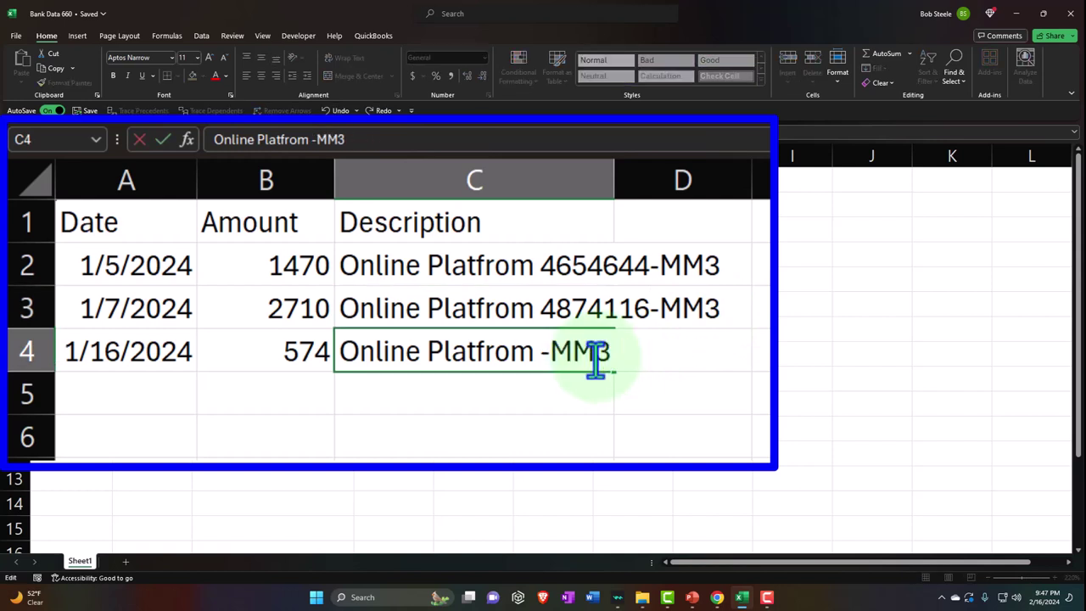
{"action": "type", "text": "7988177"}
{"action": "key", "text": "End"}
{"action": "key", "text": "BackSpace"}
{"action": "type", "text": "4"}
{"action": "key", "text": "Return"}
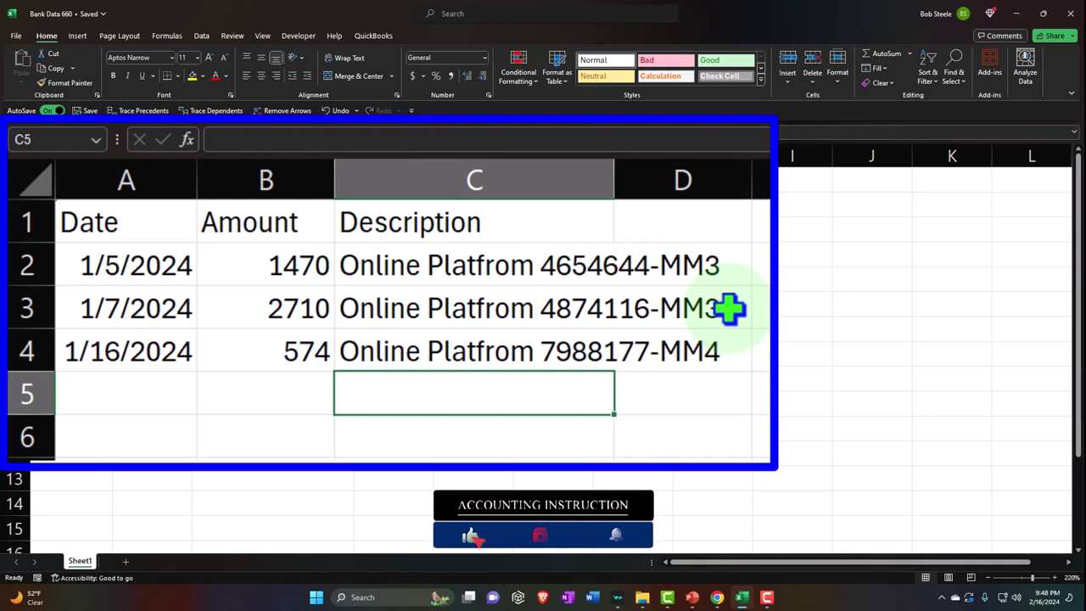
Enter the date 1/23 and the amount 470 for a new transaction in row 5
{"action": "key", "text": "Left"}
{"action": "key", "text": "Left"}
{"action": "type", "text": "1/23"}
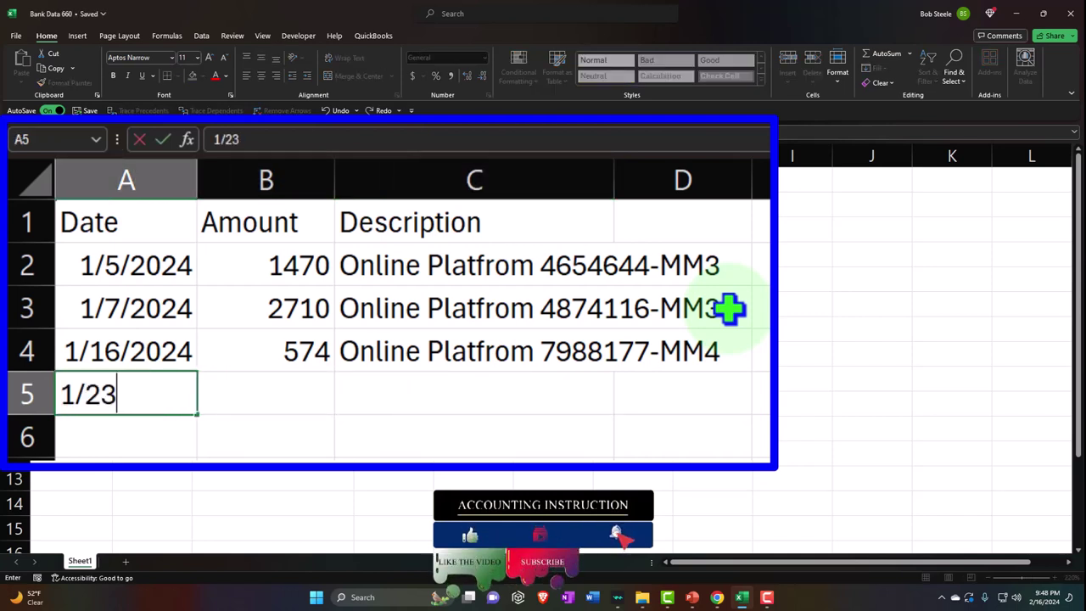
{"action": "key", "text": "Tab"}
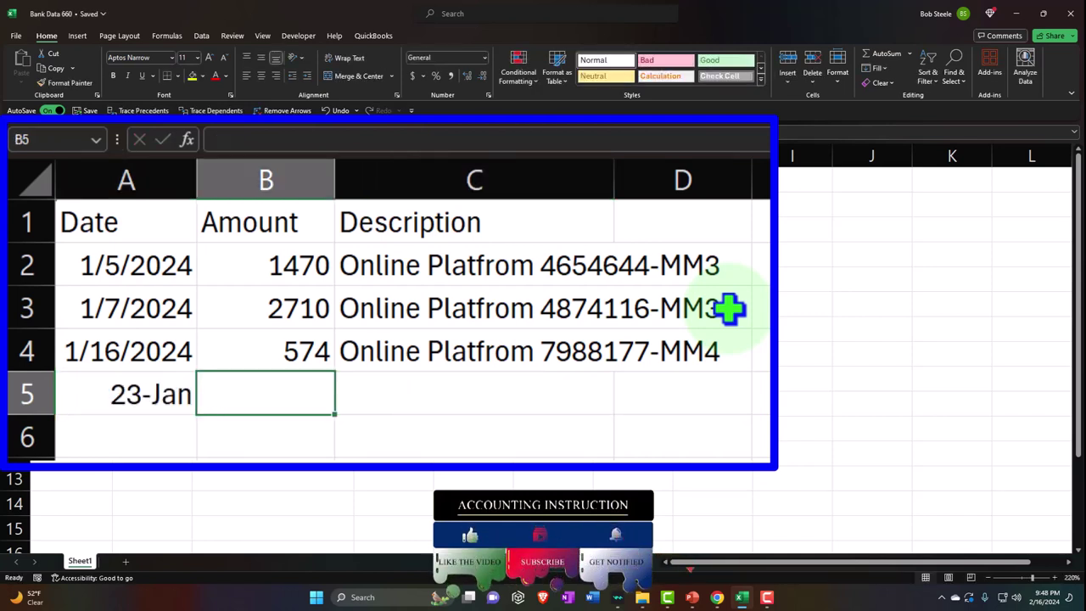
{"action": "type", "text": "470"}
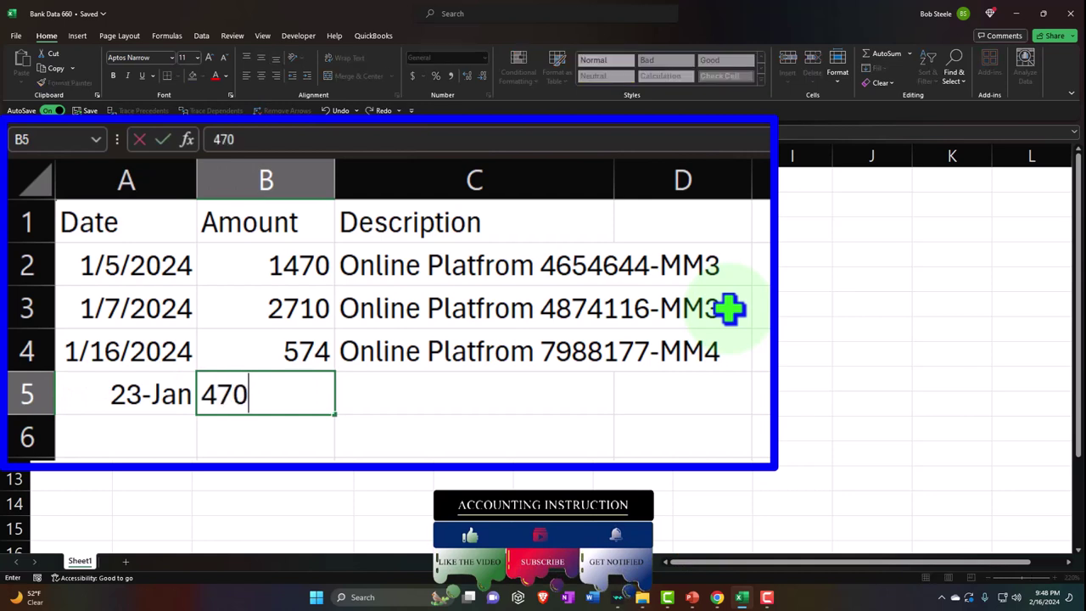
{"action": "key", "text": "Tab"}
Enter "Online Platform 8414774-MM4" as the row 5 transaction's description in C5
{"action": "type", "text": "On"}
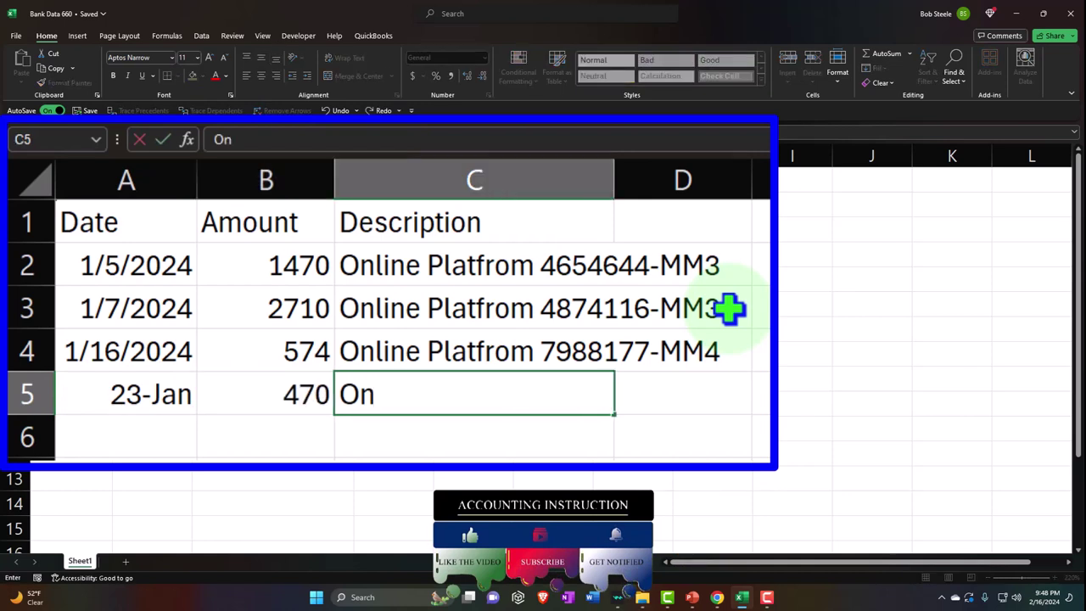
{"action": "type", "text": "line Plat"}
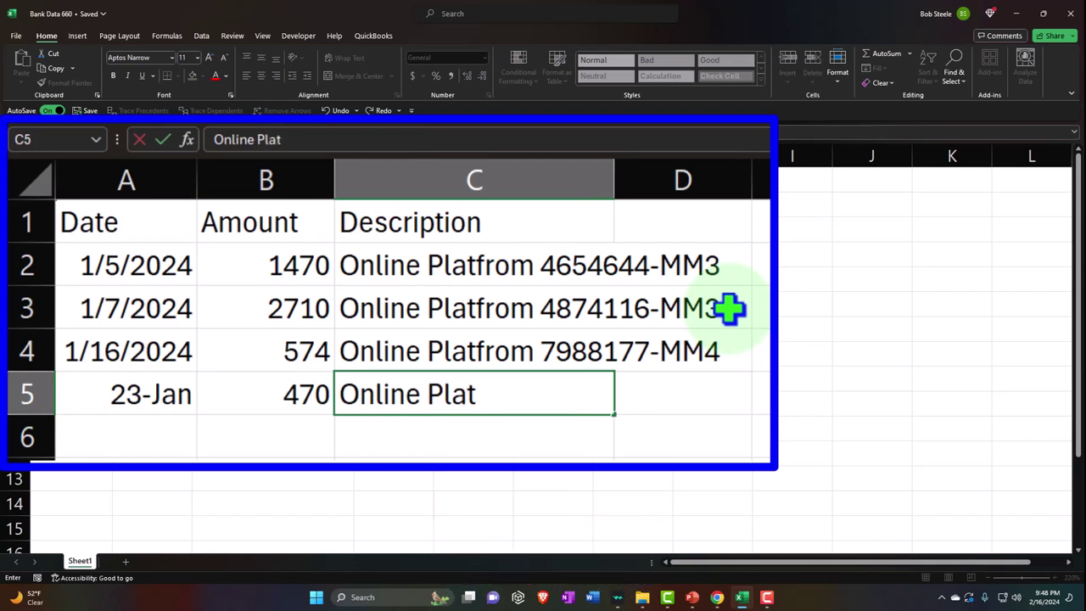
{"action": "type", "text": "form 84147741"}
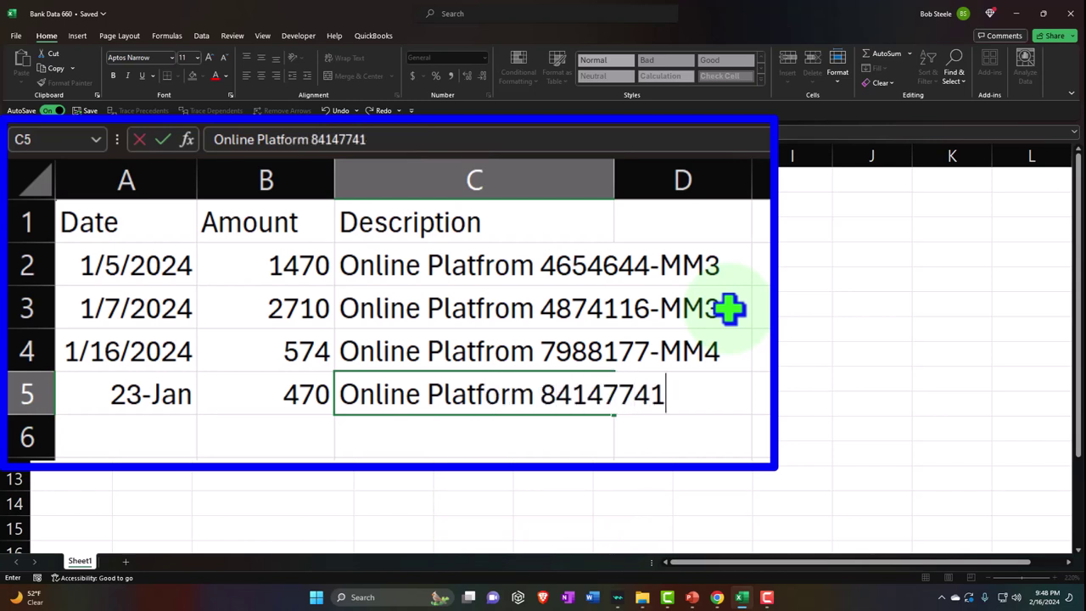
{"action": "key", "text": "BackSpace"}
{"action": "type", "text": "-MM"}
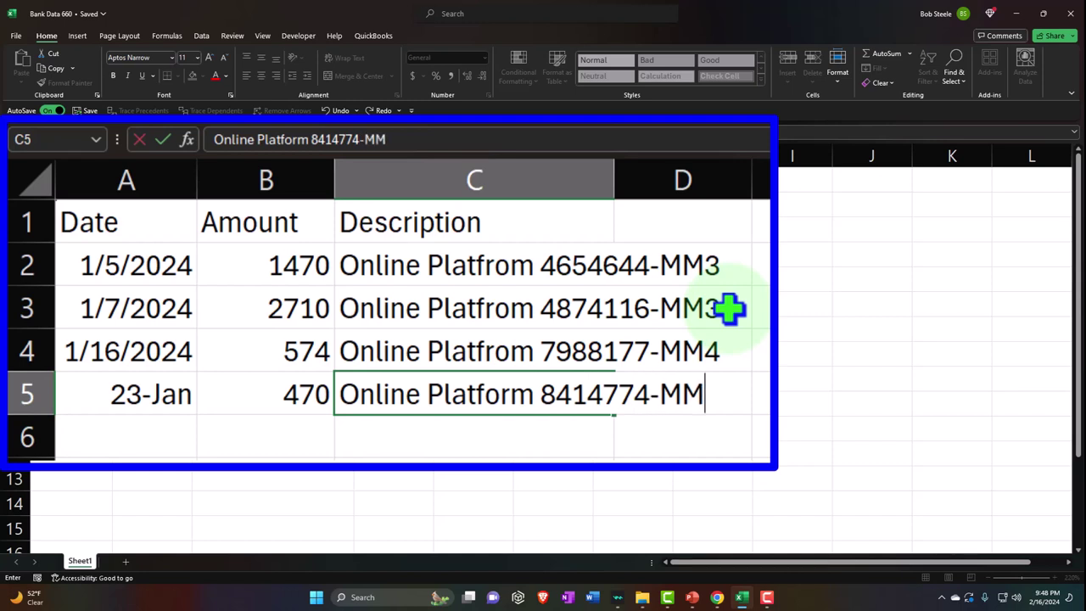
{"action": "type", "text": "4"}
{"action": "key", "text": "Return"}
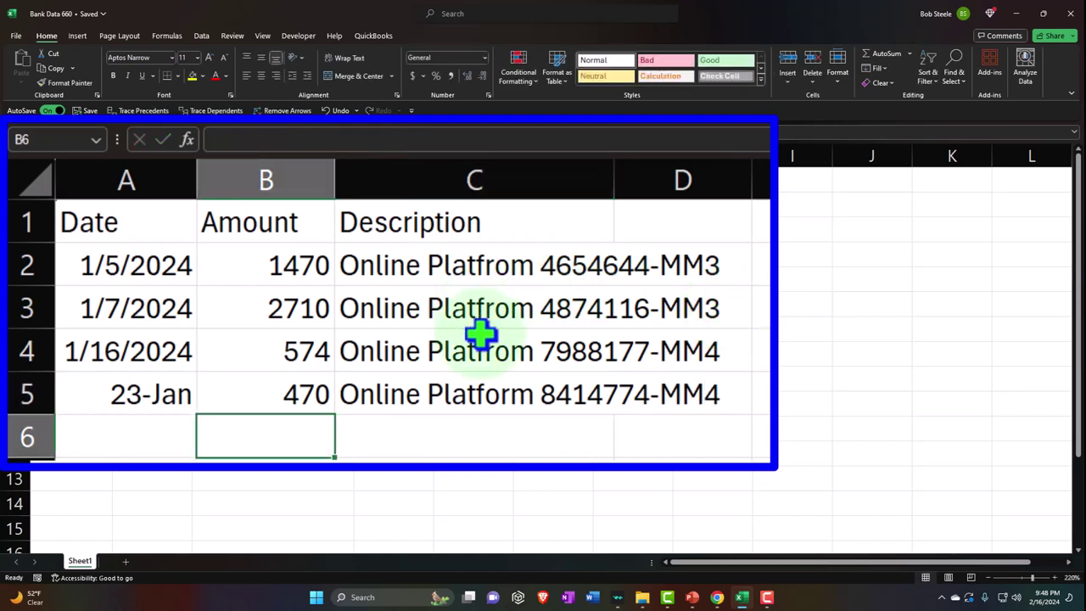
Correct the misspelled "Platfrom" to "Platform" in C4's description
{"action": "double_click", "coordinate": [503, 346]}
{"action": "key", "text": "BackSpace"}
{"action": "key", "text": "BackSpace"}
{"action": "key", "text": "BackSpace"}
{"action": "type", "text": "tf"}
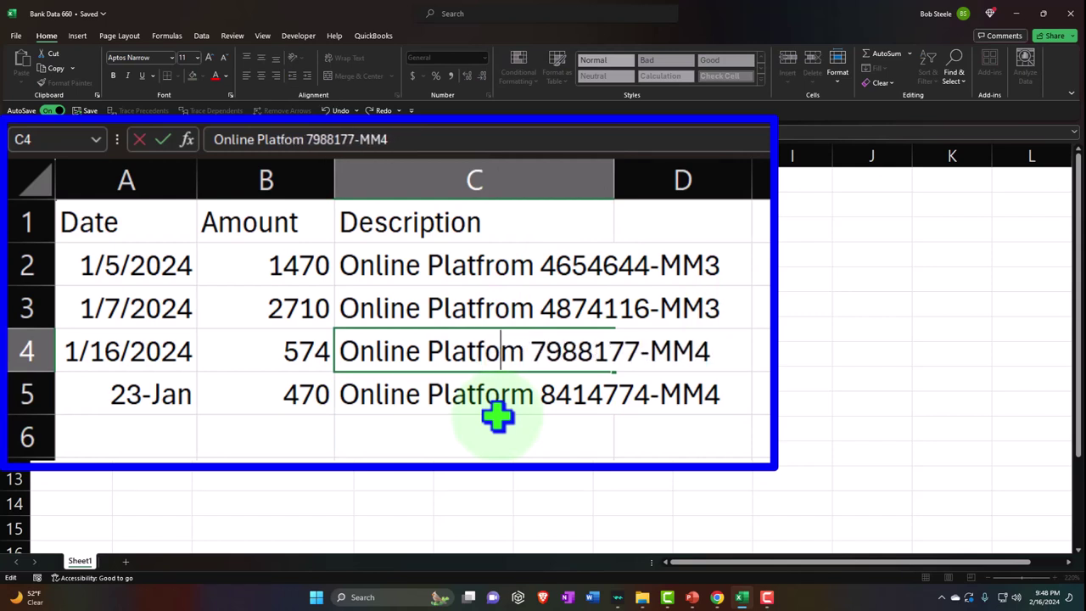
{"action": "type", "text": "r"}
Correct "Platfrom" to "Platform" in the descriptions in C3 and C2
{"action": "double_click", "coordinate": [467, 307]}
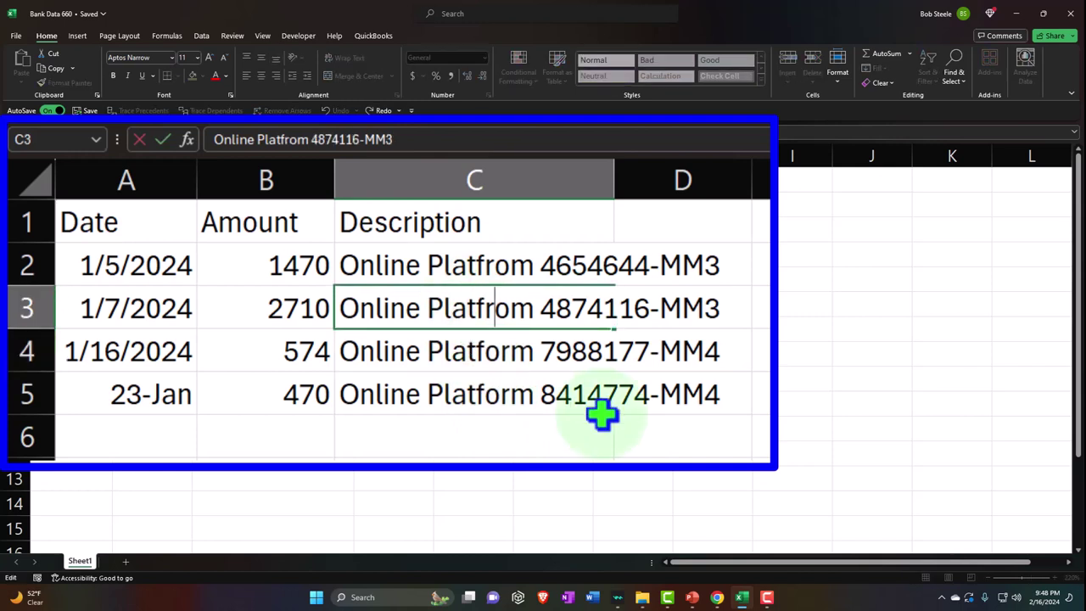
{"action": "key", "text": "BackSpace"}
{"action": "type", "text": "r"}
{"action": "key", "text": "Return"}
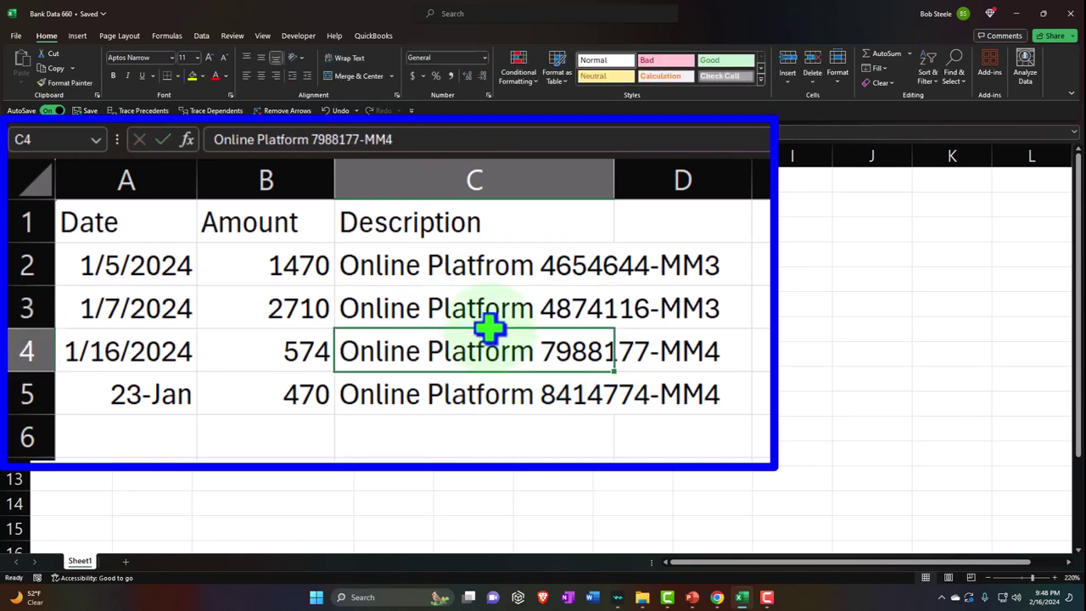
{"action": "double_click", "coordinate": [498, 263]}
{"action": "key", "text": "BackSpace"}
{"action": "type", "text": "r"}
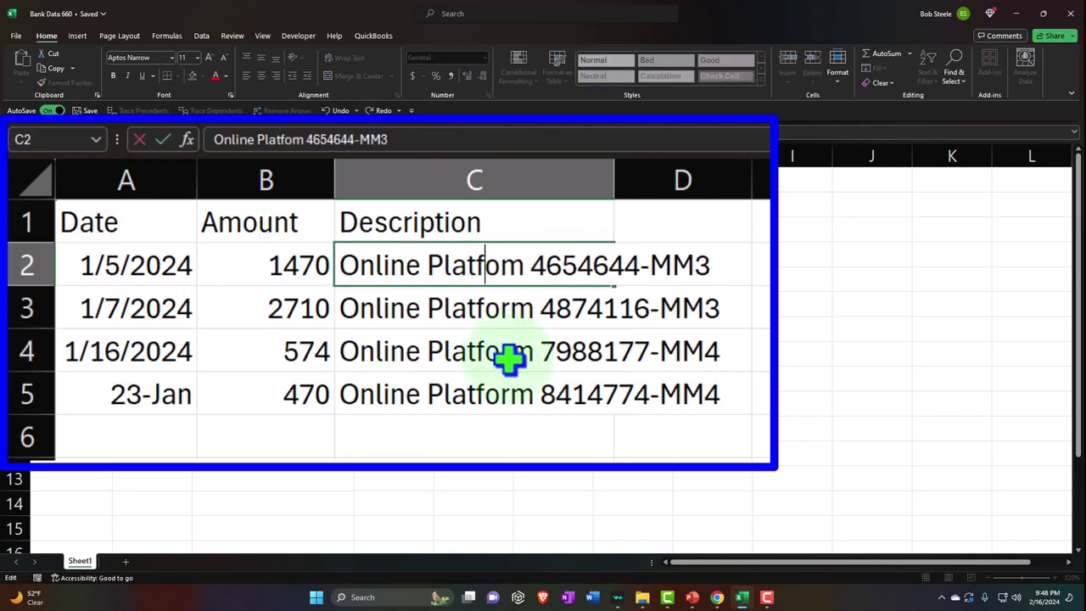
{"action": "key", "text": "Return"}
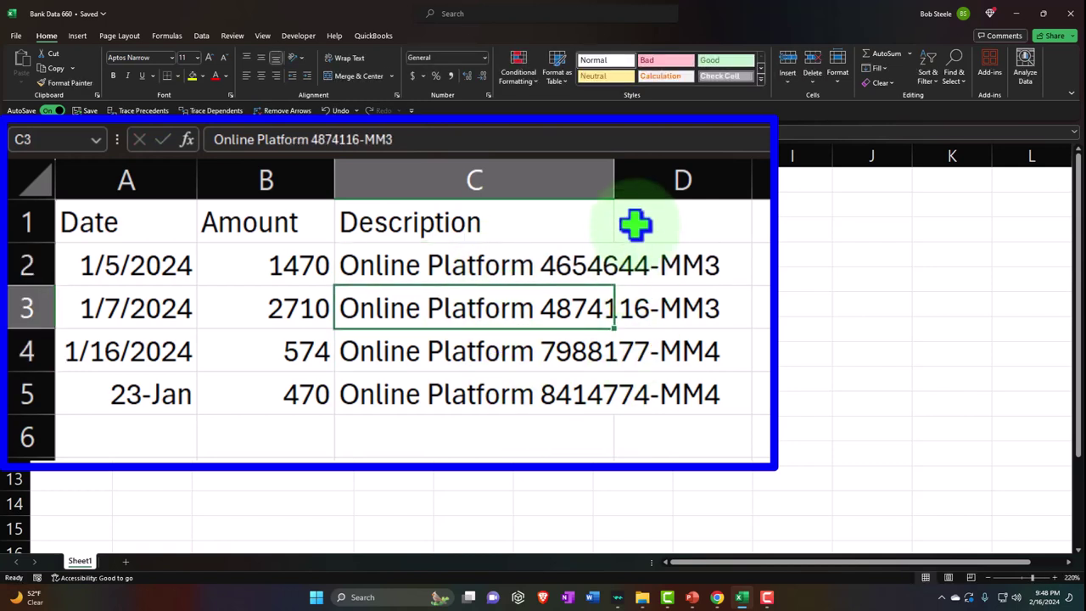
Widen the Description column to fit its text and copy A4's date format to A5
{"action": "left_click_drag", "start_coordinate": [620, 180], "coordinate": [767, 203]}
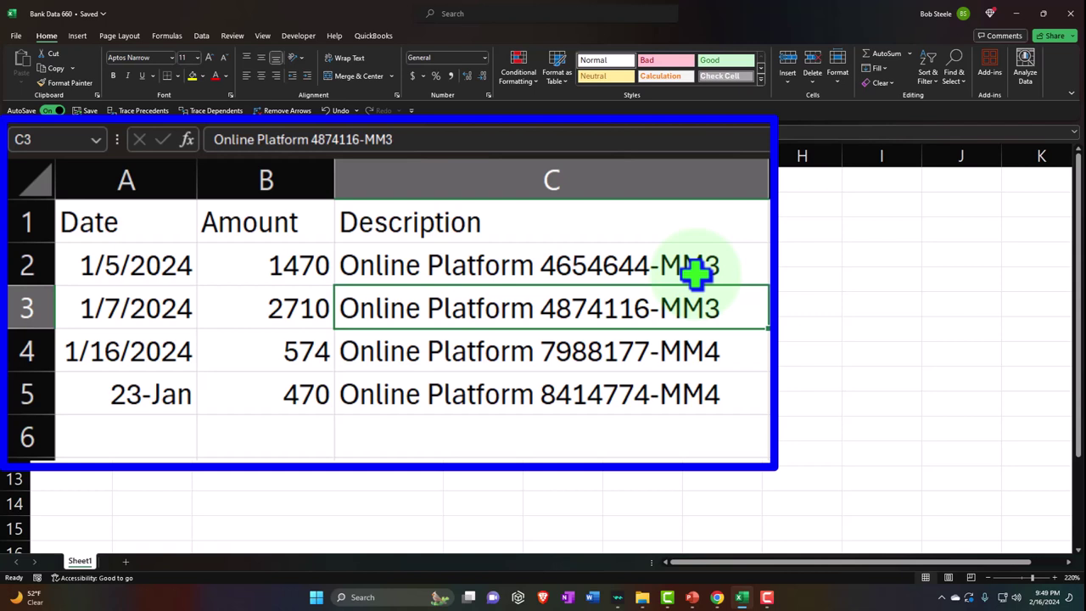
{"action": "left_click", "coordinate": [165, 347]}
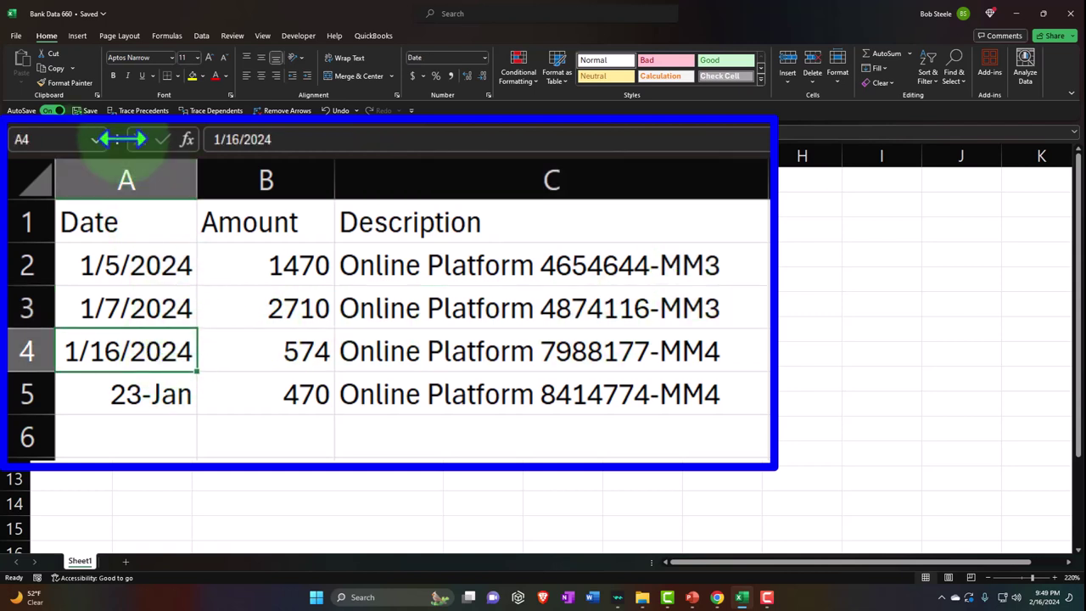
{"action": "left_click", "coordinate": [63, 84]}
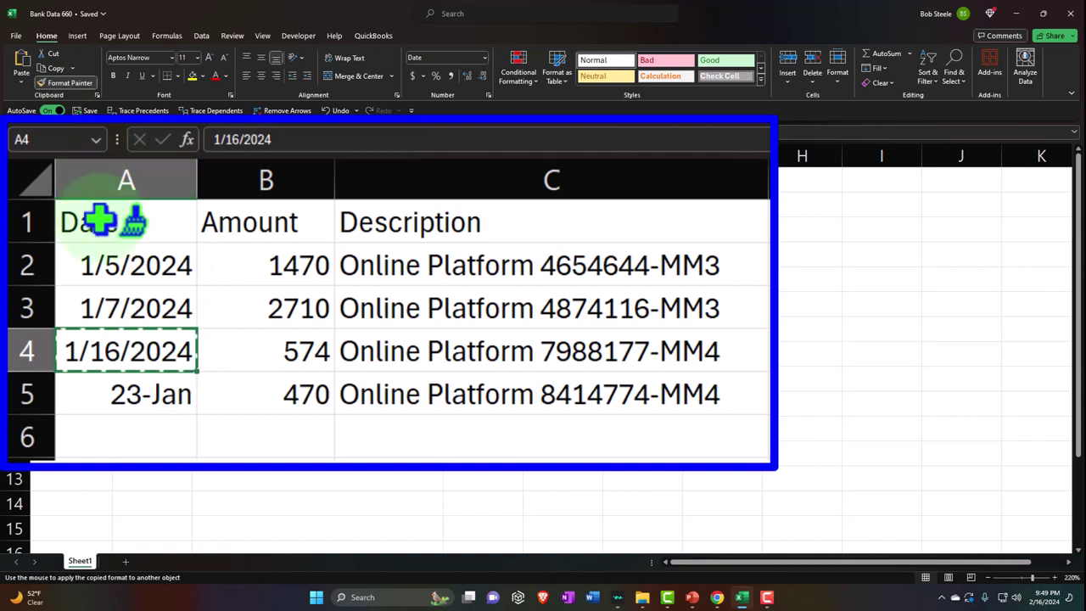
{"action": "left_click", "coordinate": [104, 383]}
{"action": "left_click", "coordinate": [292, 446]}
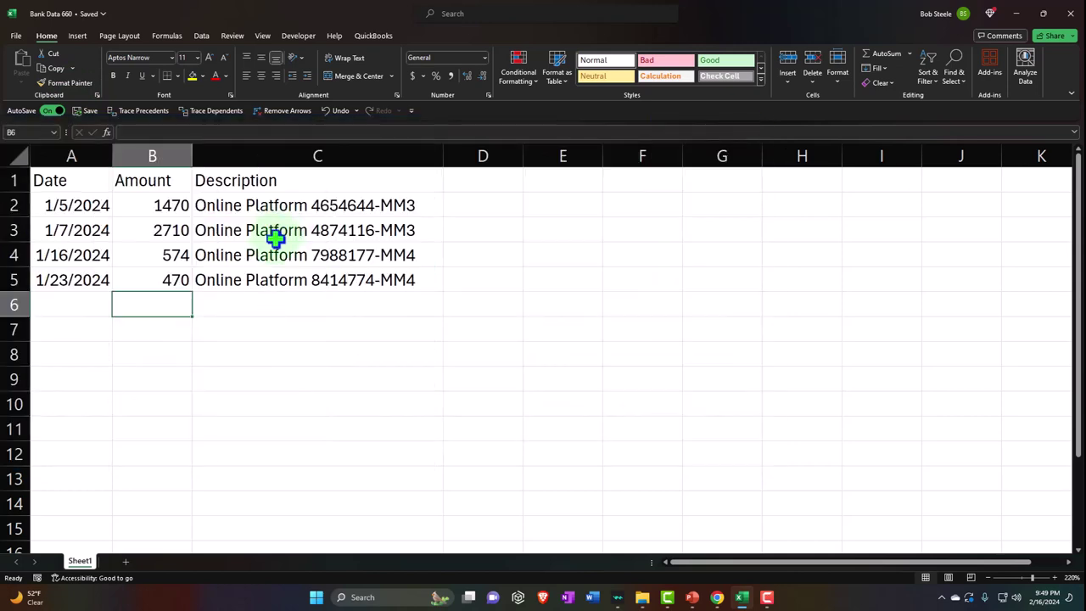
Save a copy of the workbook as Bank Data 660 in CSV UTF-8 (Comma delimited) format in the Bank Feed Upload FIles folder
{"action": "left_click", "coordinate": [15, 35]}
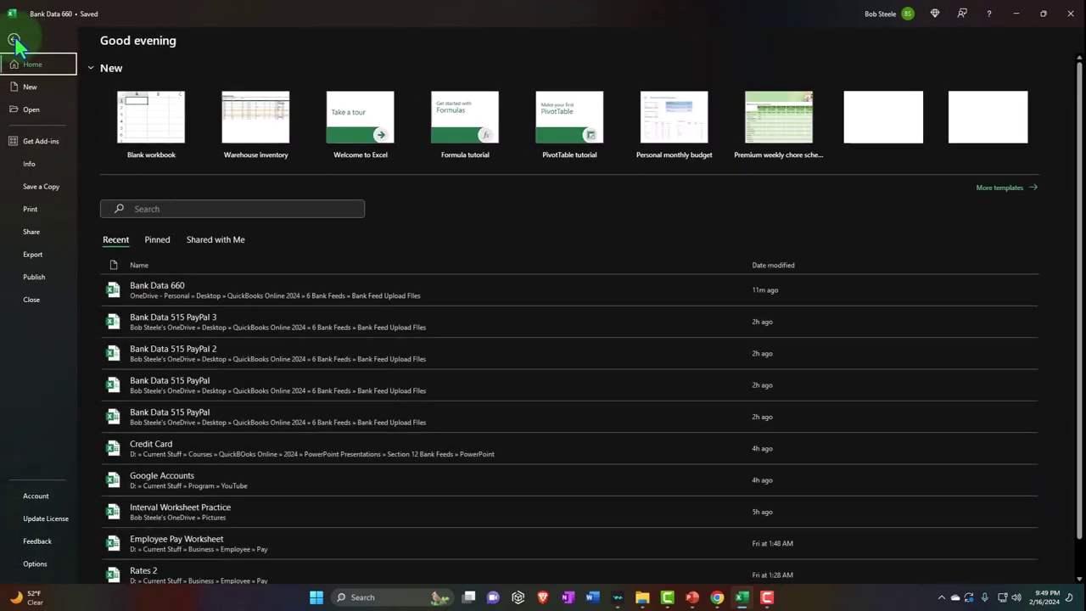
{"action": "left_click", "coordinate": [42, 187]}
{"action": "left_click", "coordinate": [259, 416]}
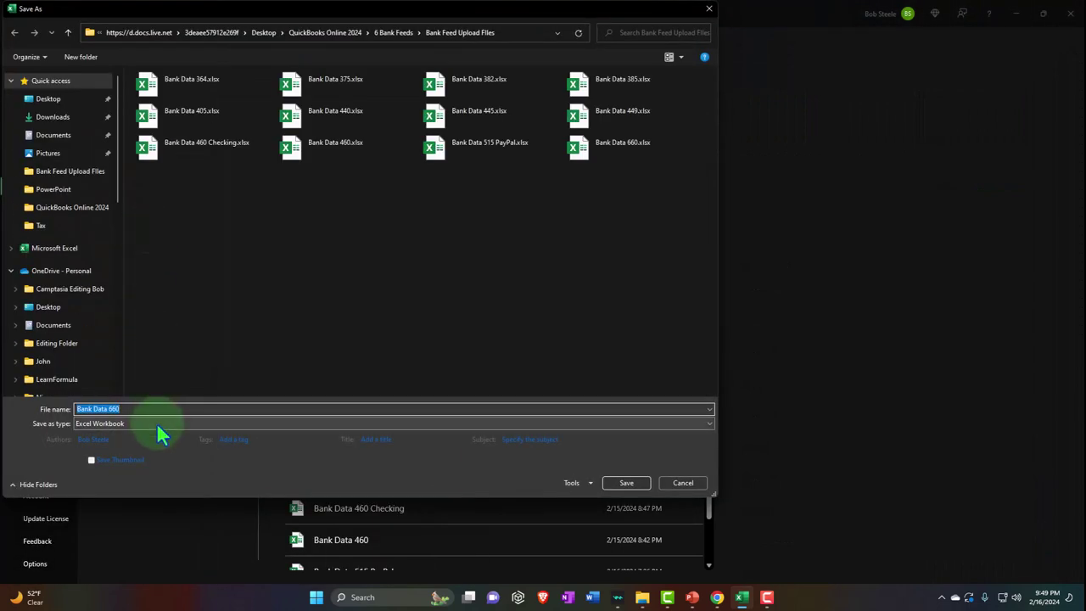
{"action": "left_click", "coordinate": [156, 424]}
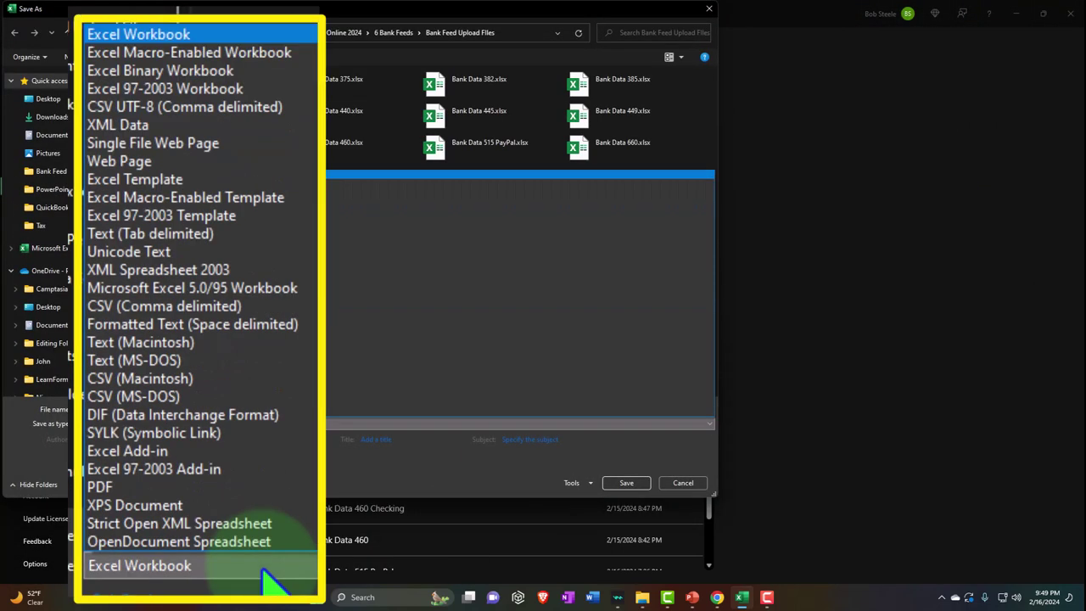
{"action": "left_click", "coordinate": [239, 108]}
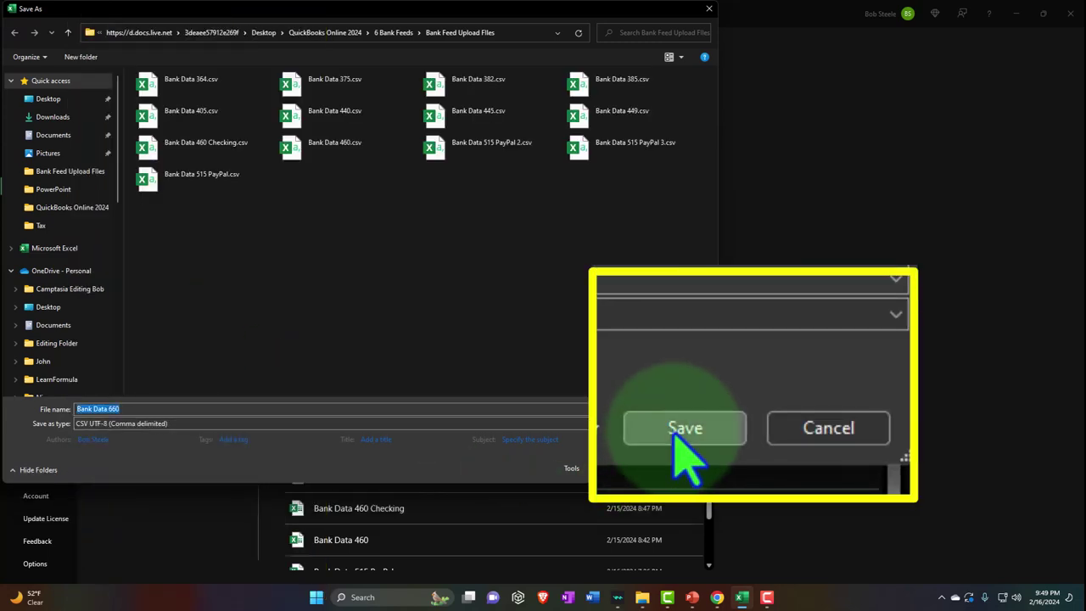
{"action": "left_click", "coordinate": [629, 469]}
Switch to QuickBooks Online's bank transactions and choose the Bank Data 660 CSV for a manual file upload
{"action": "left_click", "coordinate": [1020, 12]}
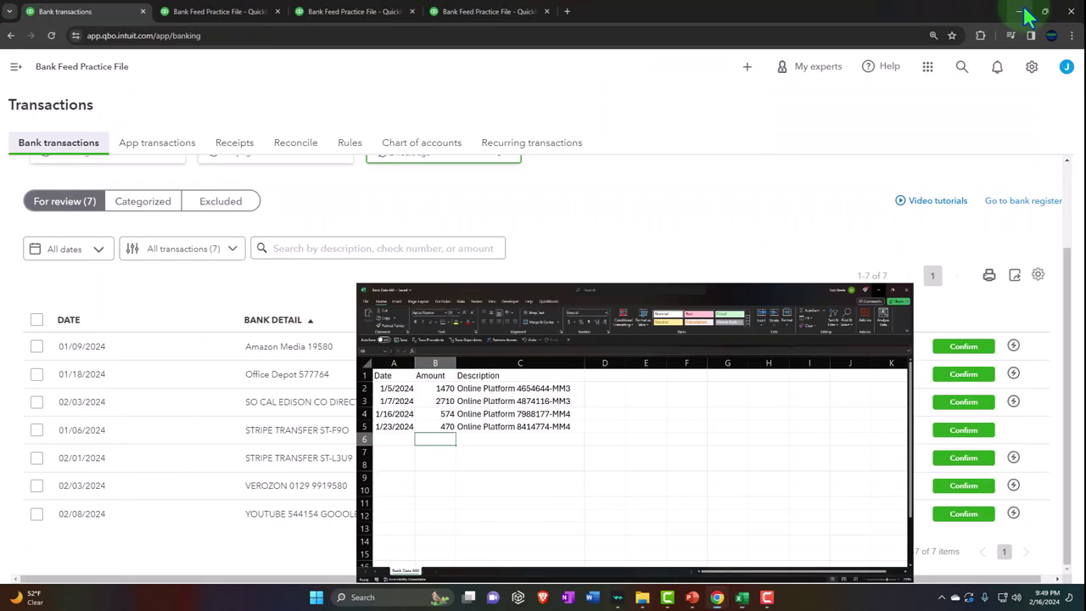
{"action": "scroll", "coordinate": [444, 319], "scroll_direction": "up", "scroll_amount": 2}
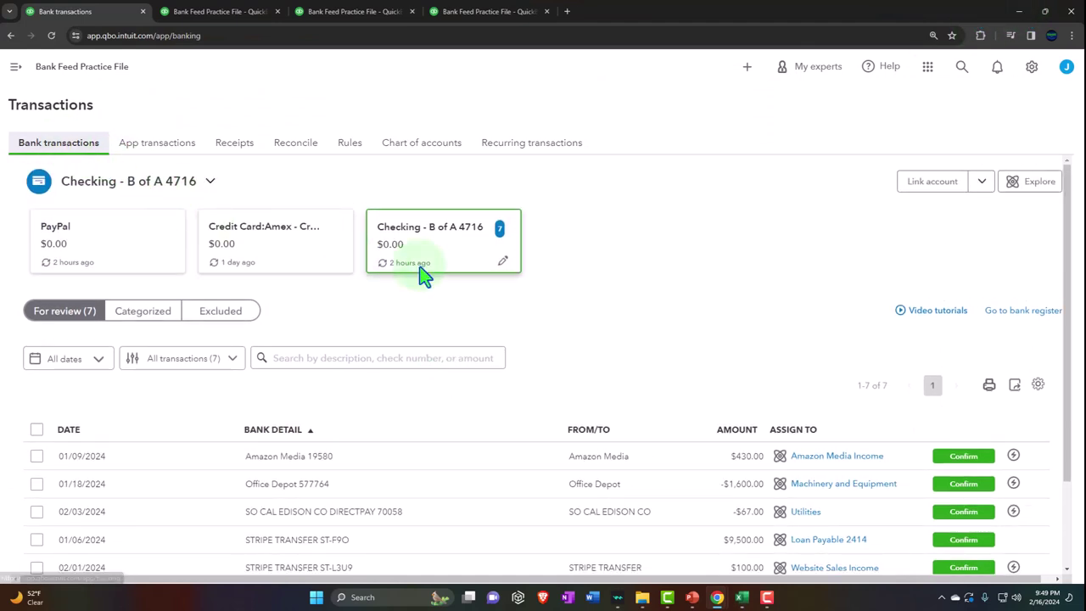
{"action": "left_click", "coordinate": [981, 185]}
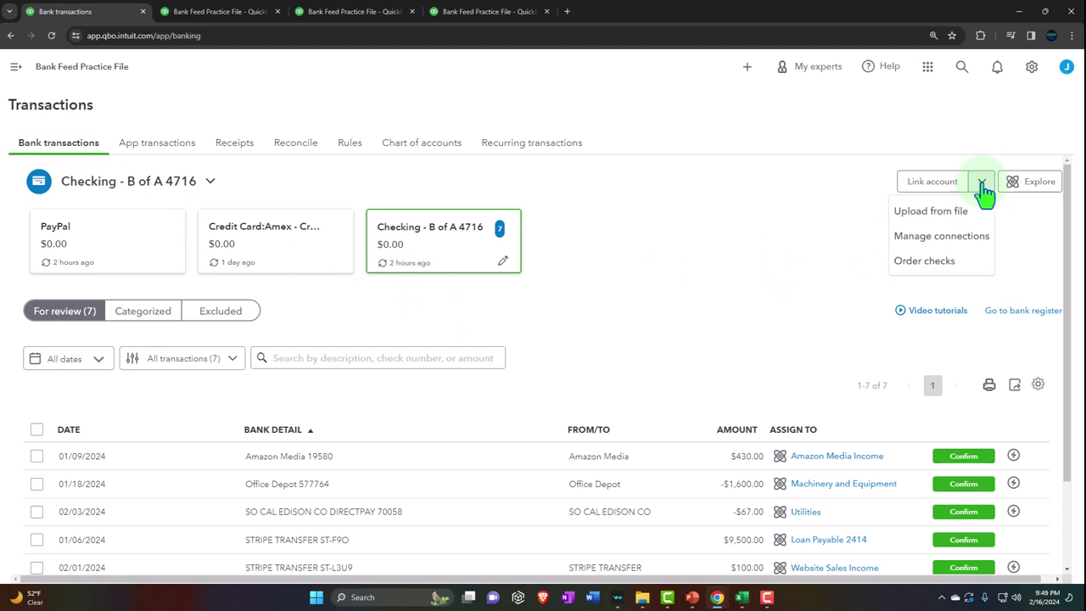
{"action": "left_click", "coordinate": [954, 211]}
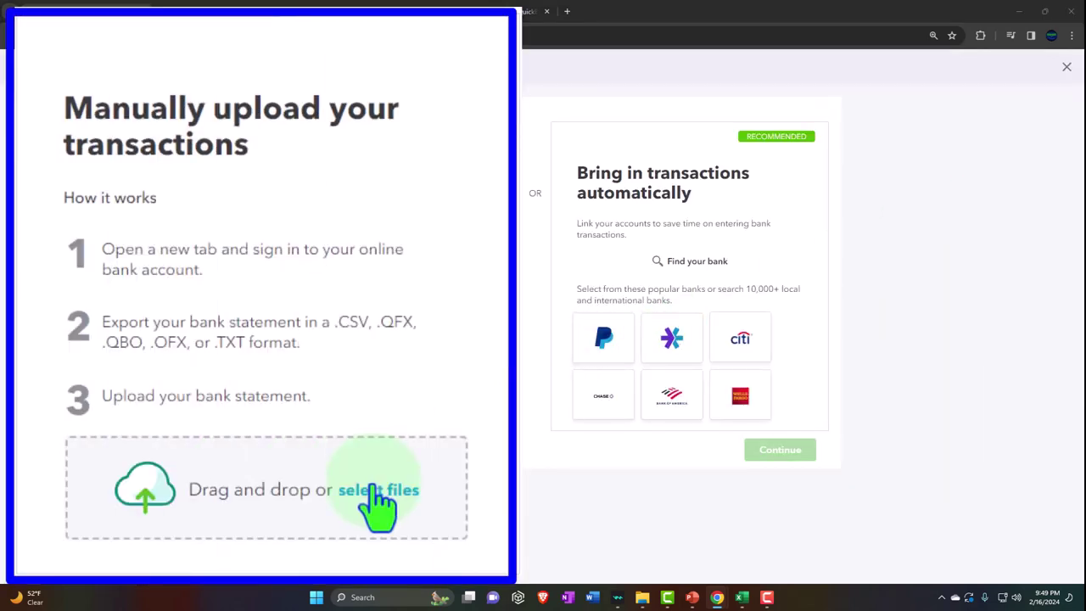
{"action": "left_click", "coordinate": [373, 492]}
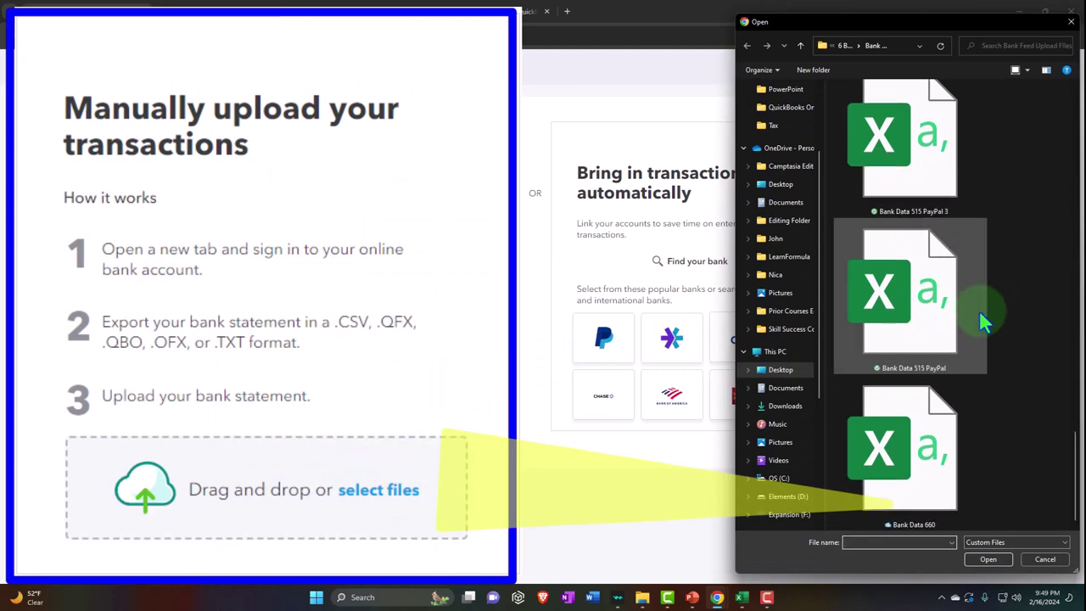
{"action": "double_click", "coordinate": [933, 436]}
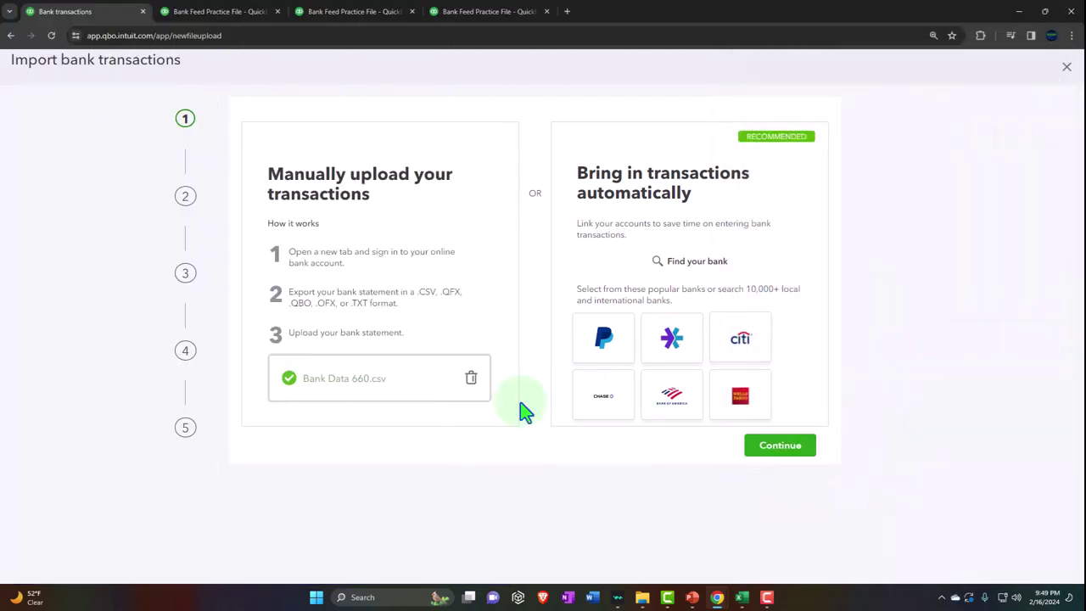
Continue the import and select the B of A checking account as the QuickBooks account for the uploaded transactions
{"action": "left_click", "coordinate": [762, 455]}
{"action": "left_click", "coordinate": [343, 261]}
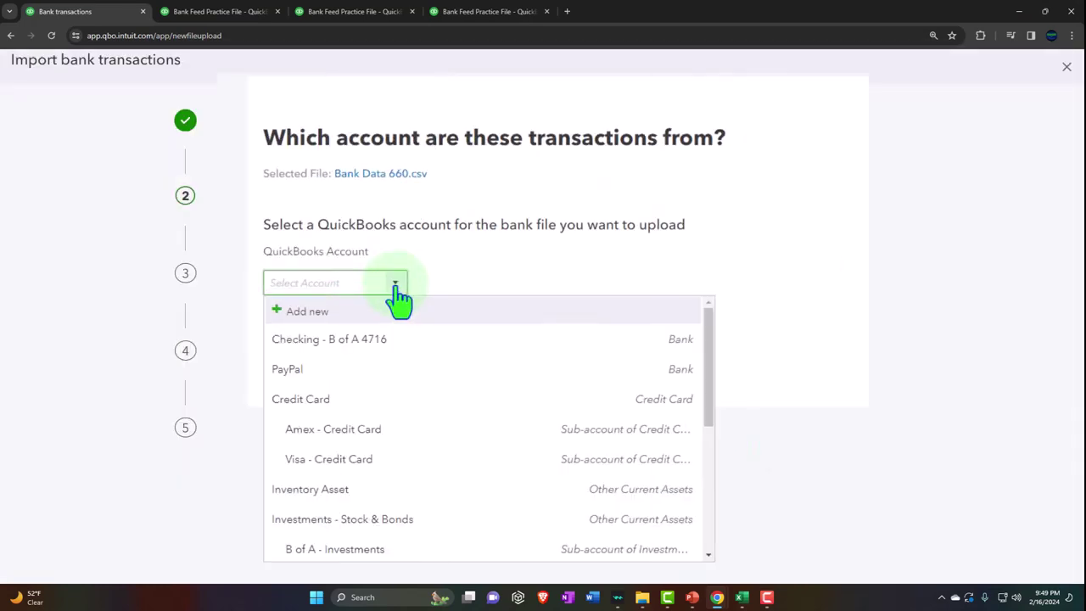
{"action": "left_click", "coordinate": [401, 348]}
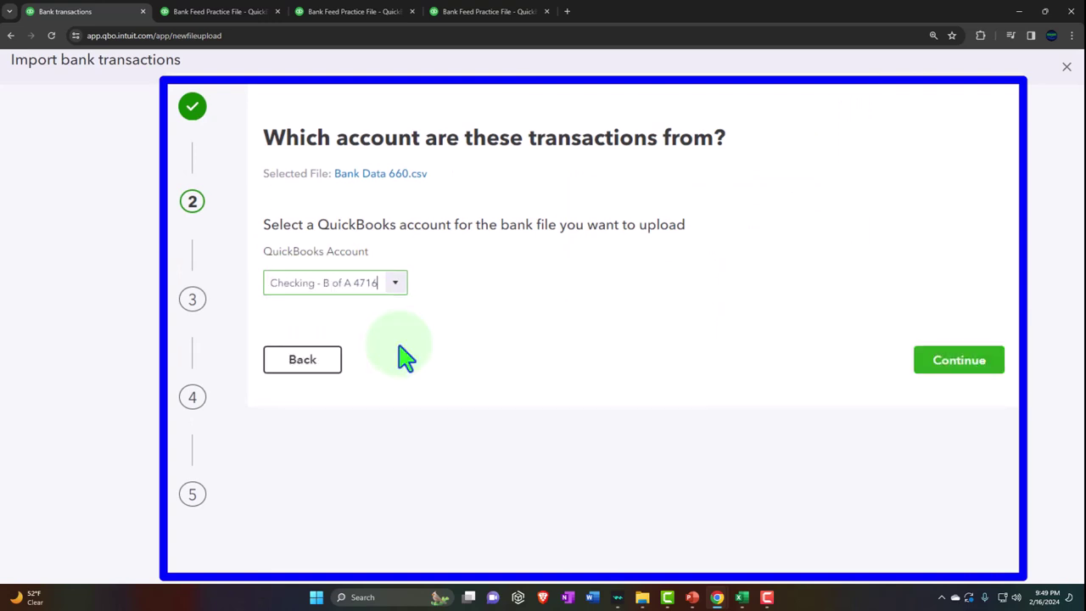
Proceed with the chosen checking account, set the file's date format to MM/dd/yyyy and continue with the mapped columns
{"action": "left_click", "coordinate": [948, 365]}
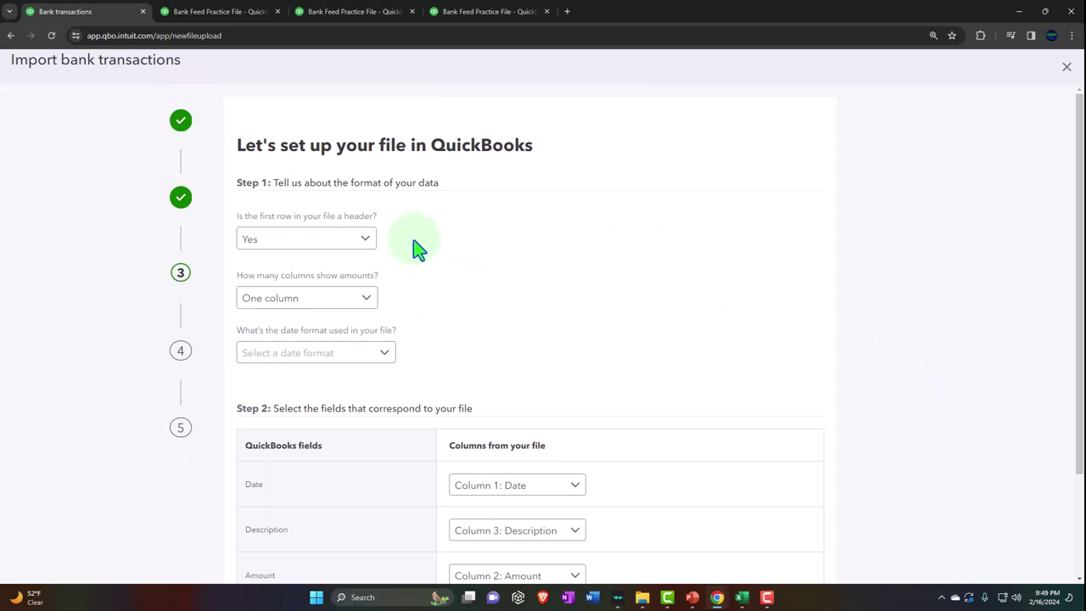
{"action": "scroll", "coordinate": [380, 303], "scroll_direction": "down", "scroll_amount": 1}
{"action": "left_click", "coordinate": [378, 303]}
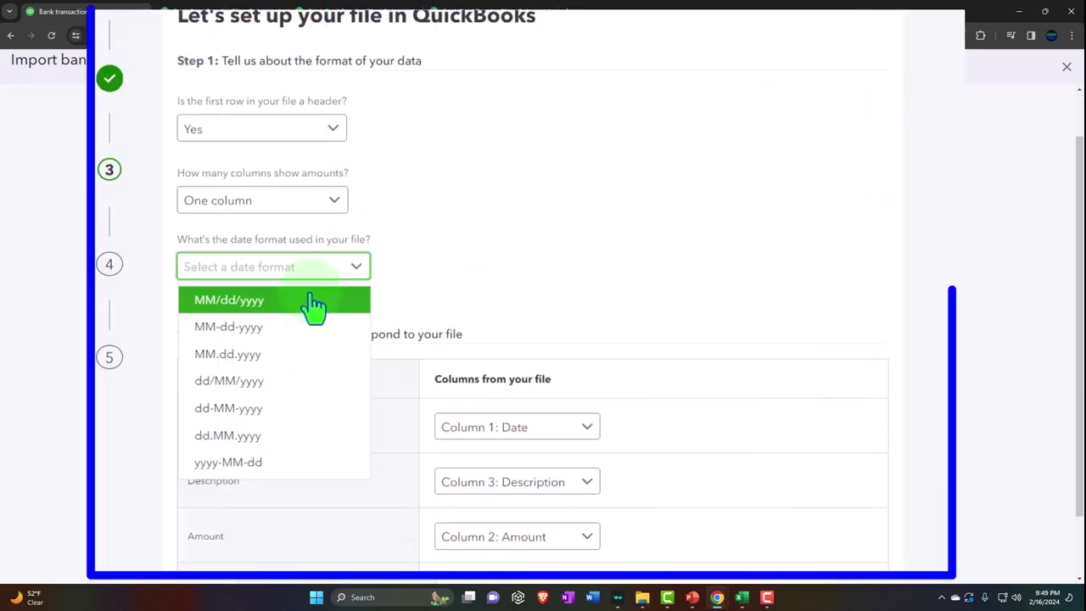
{"action": "left_click", "coordinate": [314, 303]}
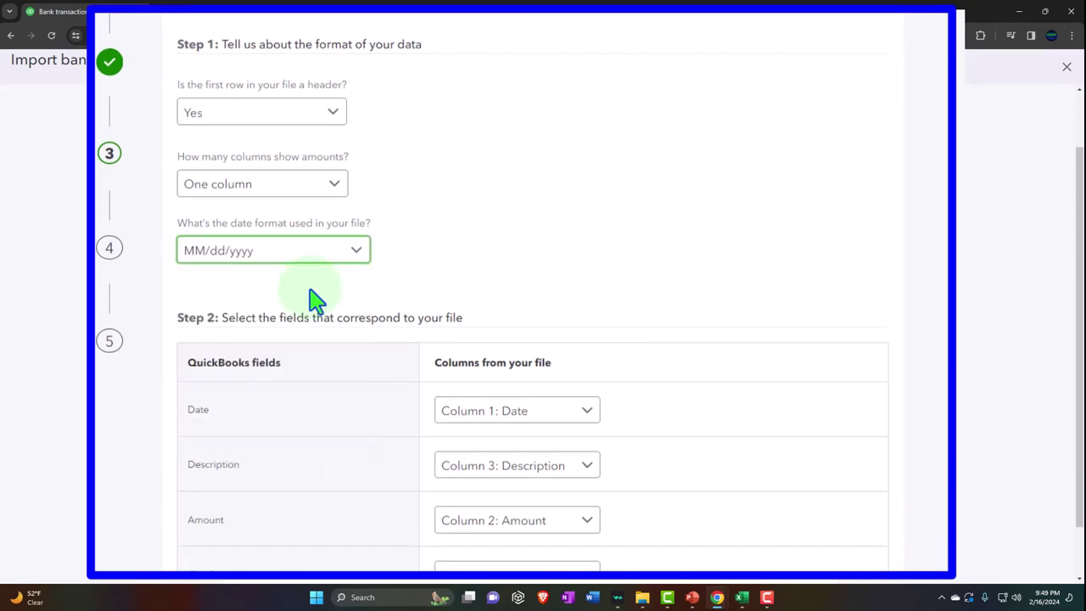
{"action": "scroll", "coordinate": [311, 299], "scroll_direction": "down", "scroll_amount": 1}
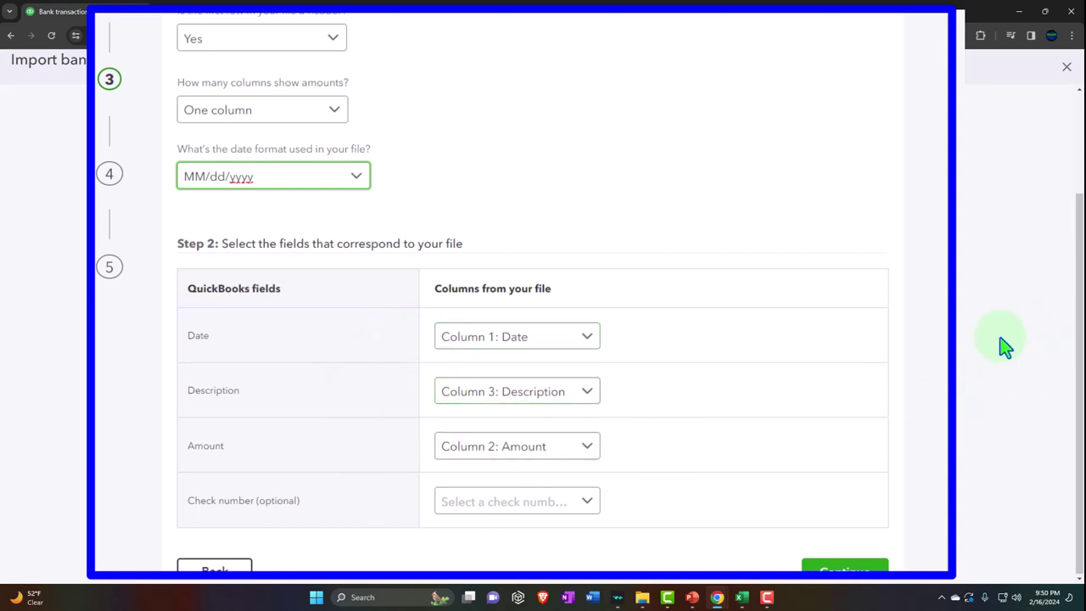
{"action": "left_click", "coordinate": [848, 565]}
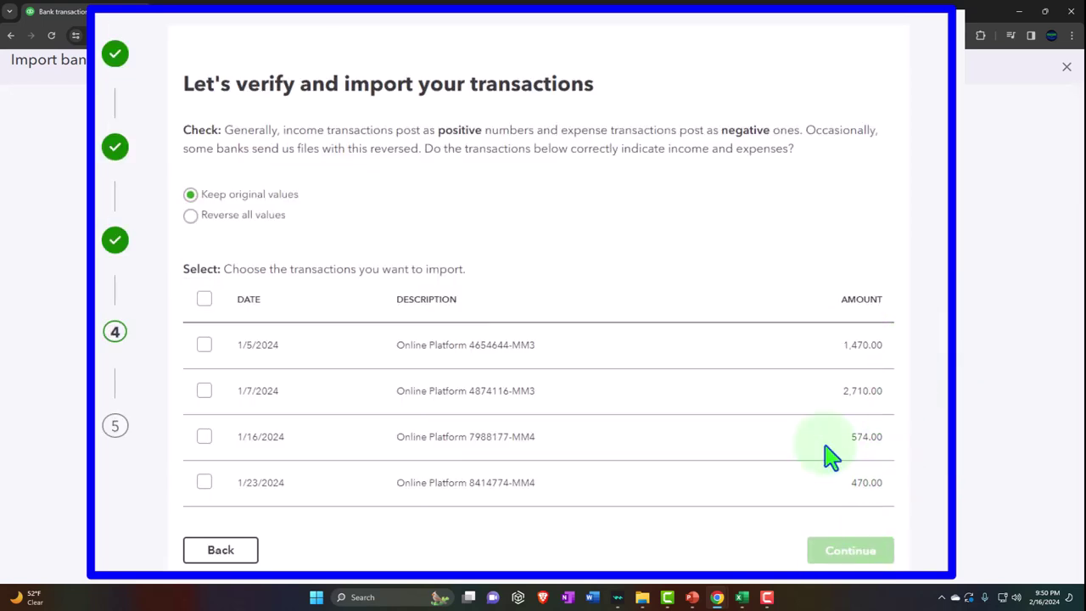
Select all listed transactions, import them with their original values and finish the import
{"action": "left_click", "coordinate": [207, 302]}
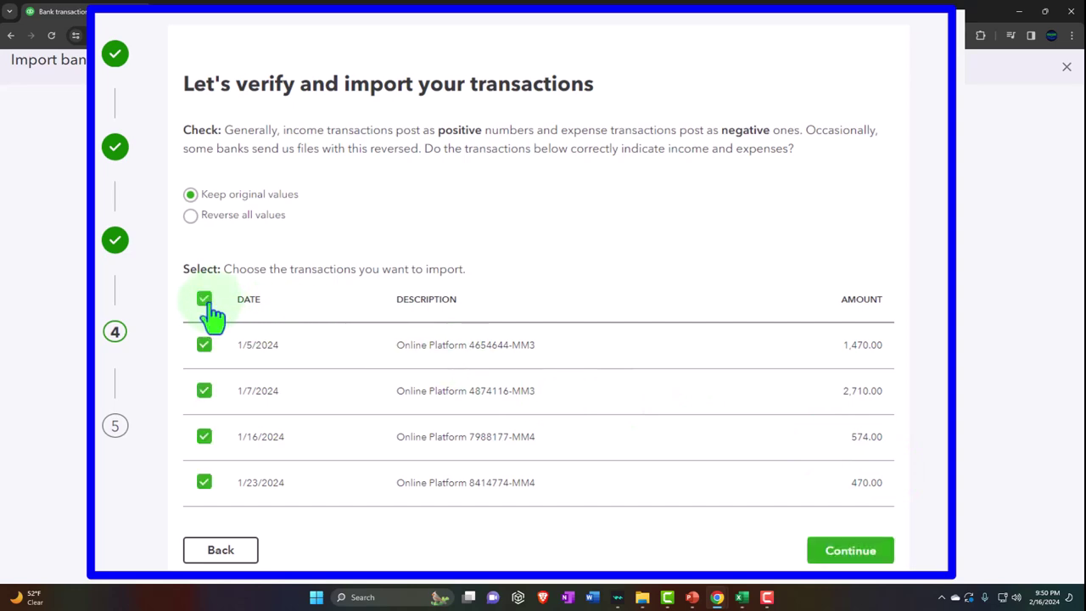
{"action": "left_click", "coordinate": [828, 555]}
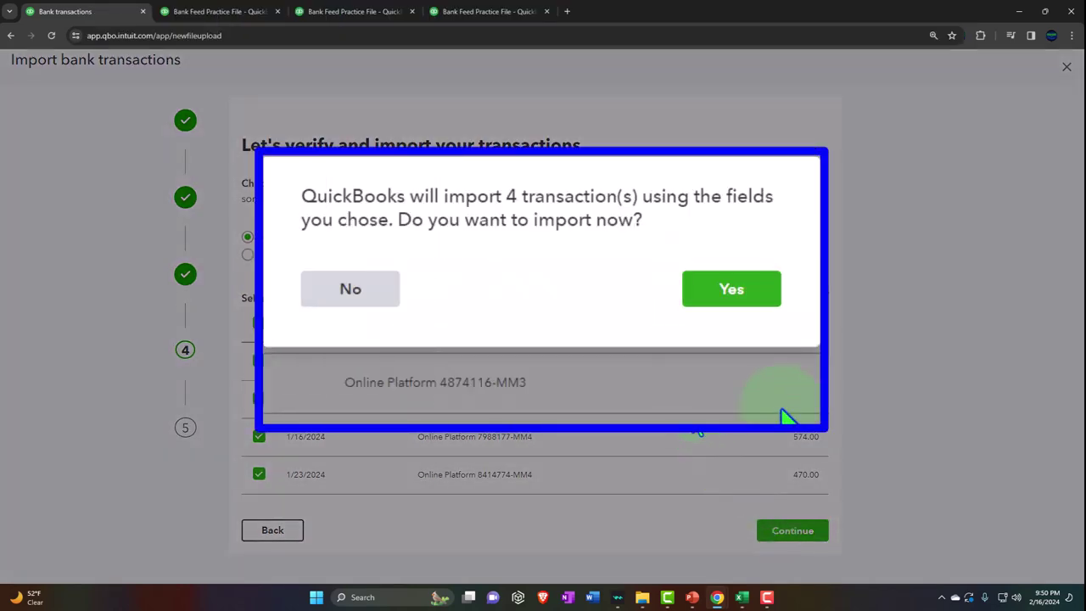
{"action": "left_click", "coordinate": [734, 297]}
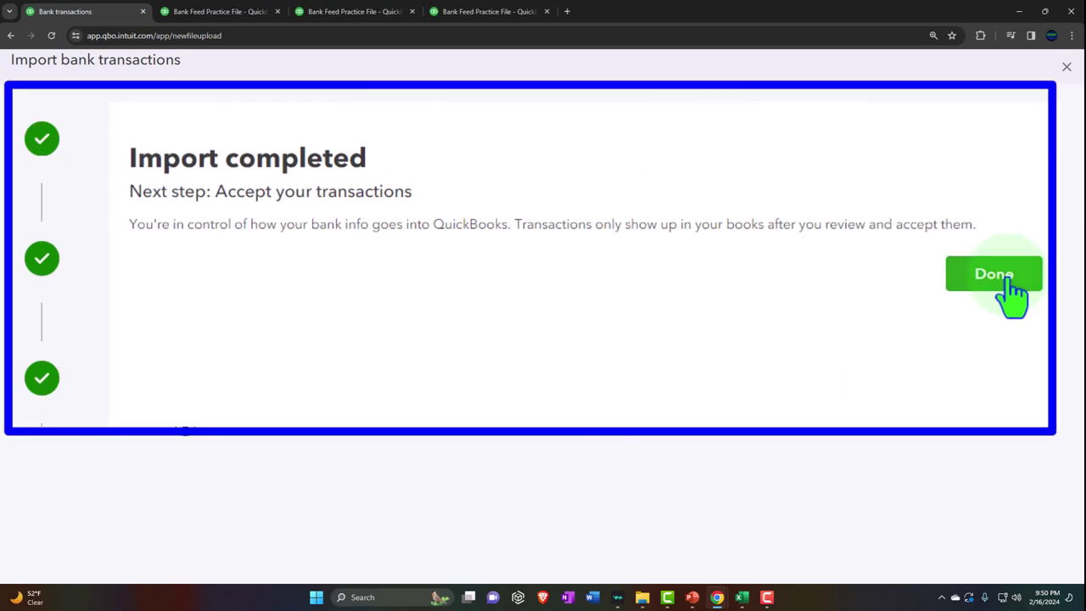
{"action": "left_click", "coordinate": [1010, 280]}
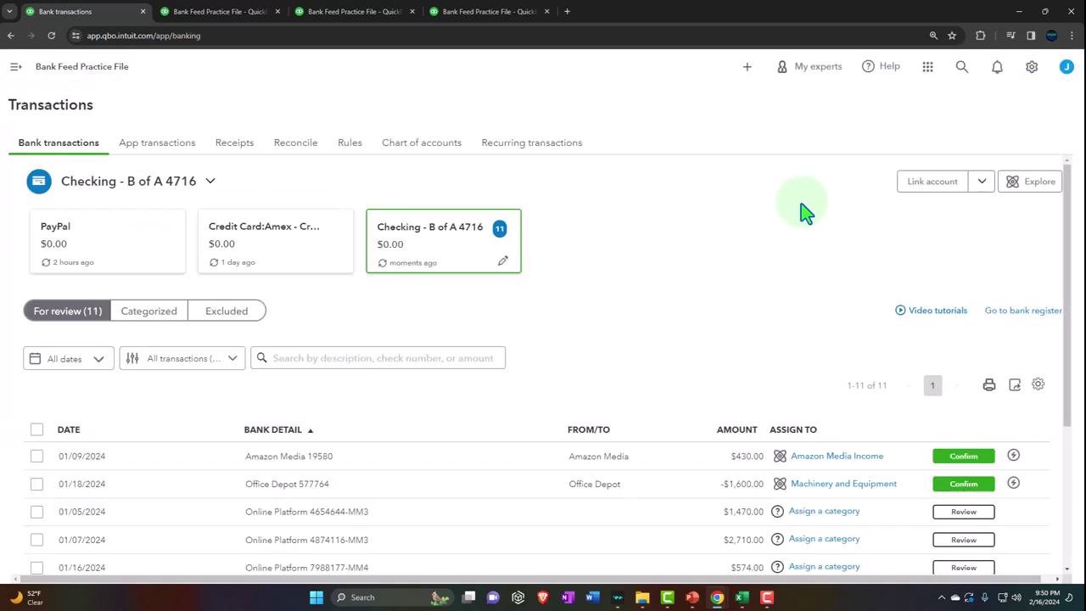
Filter the checking account's for-review transactions to Money in and sort them by bank detail in ascending order
{"action": "scroll", "coordinate": [723, 254], "scroll_direction": "down", "scroll_amount": 2}
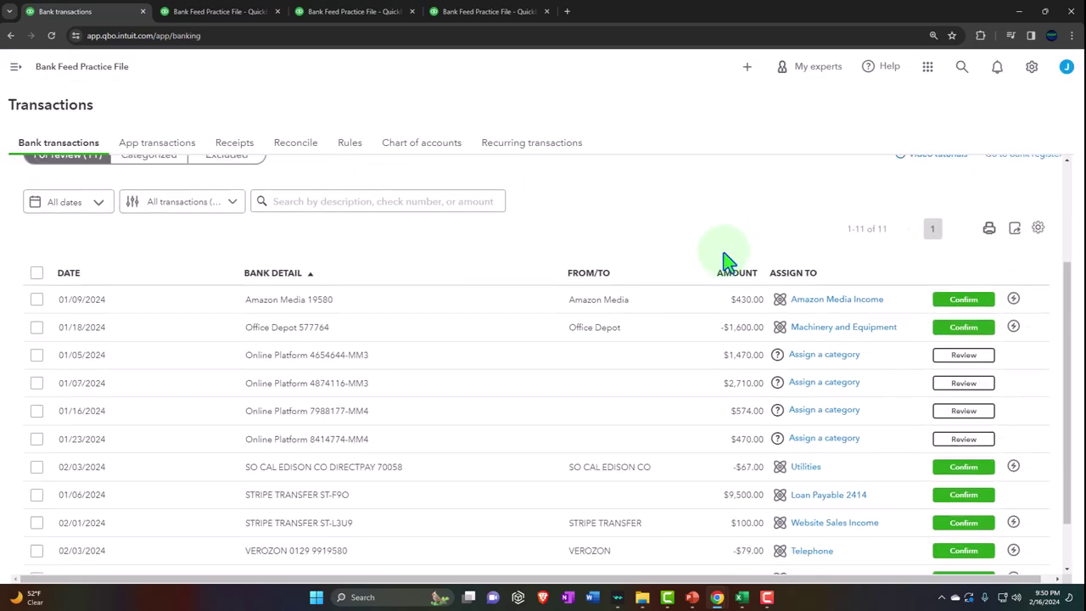
{"action": "scroll", "coordinate": [723, 260], "scroll_direction": "up", "scroll_amount": 2}
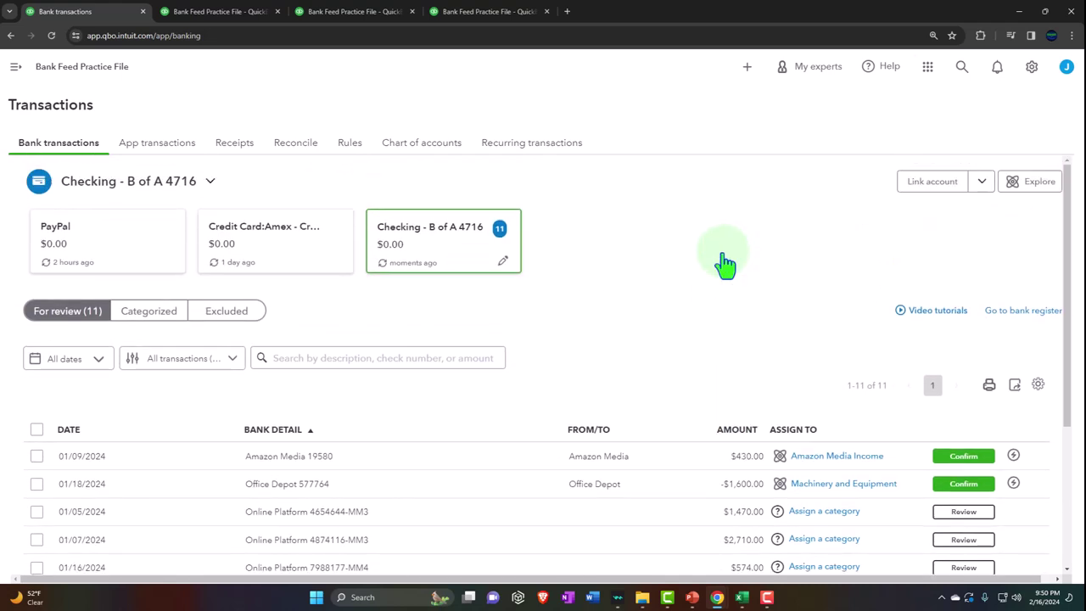
{"action": "left_click", "coordinate": [188, 363]}
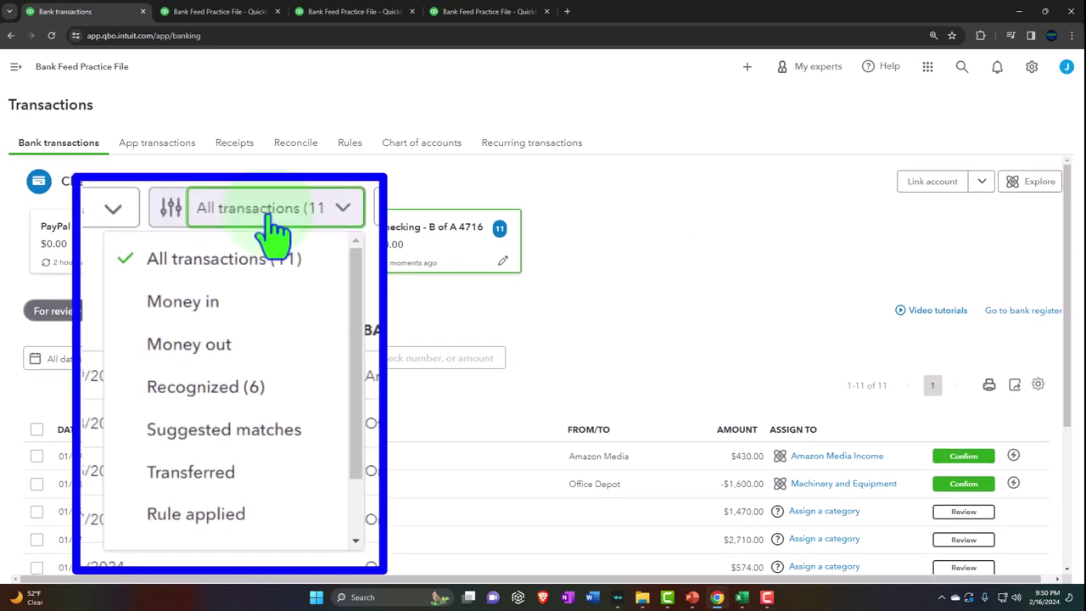
{"action": "left_click", "coordinate": [174, 415]}
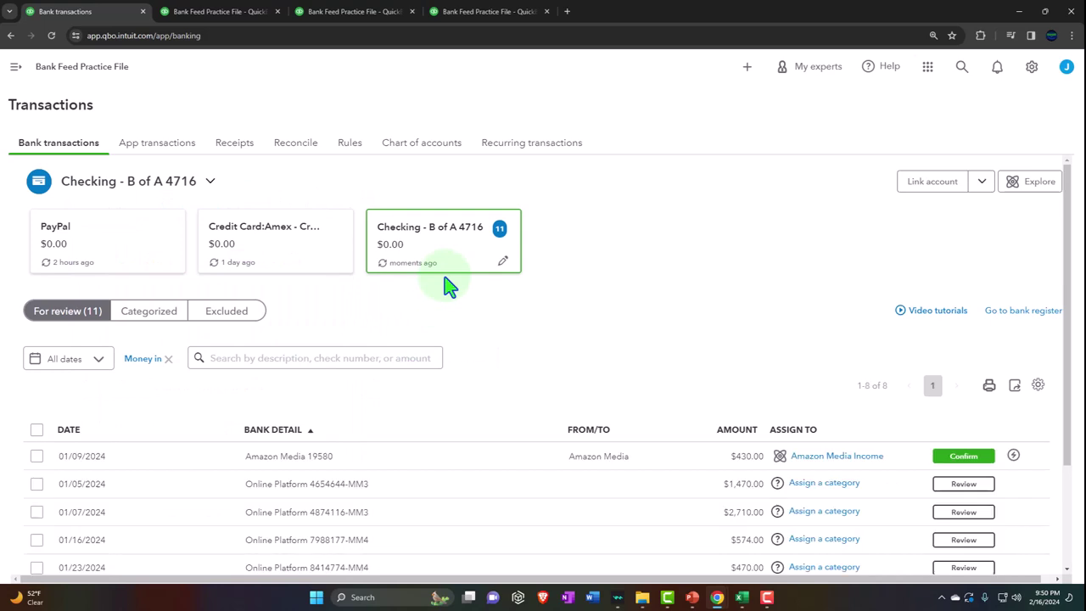
{"action": "scroll", "coordinate": [447, 287], "scroll_direction": "down", "scroll_amount": 3}
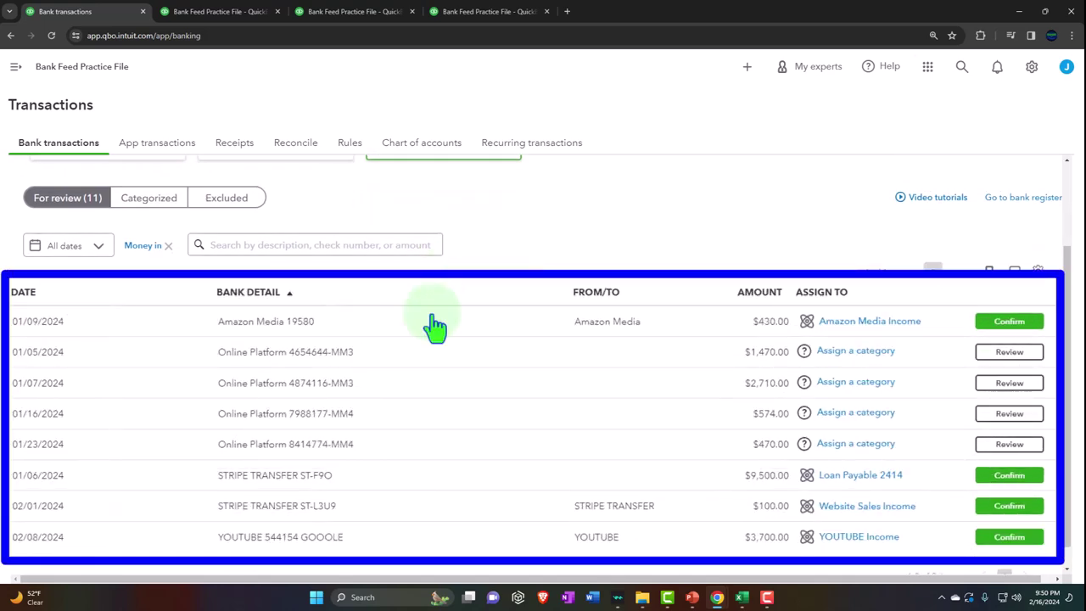
{"action": "left_click", "coordinate": [288, 299]}
{"action": "left_click", "coordinate": [288, 298]}
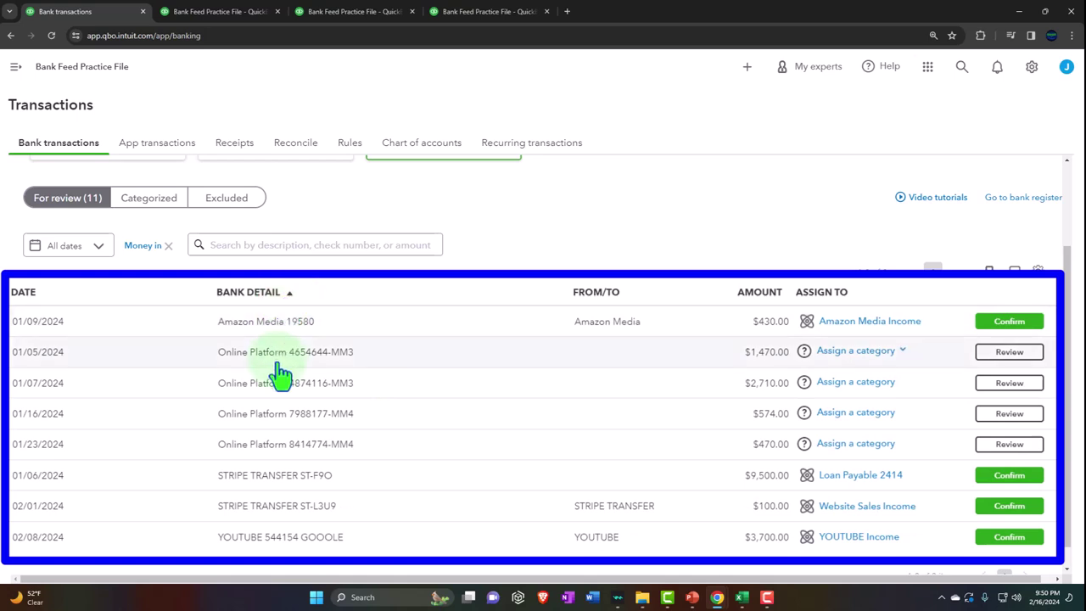
{"action": "key", "text": "ctrl+plus"}
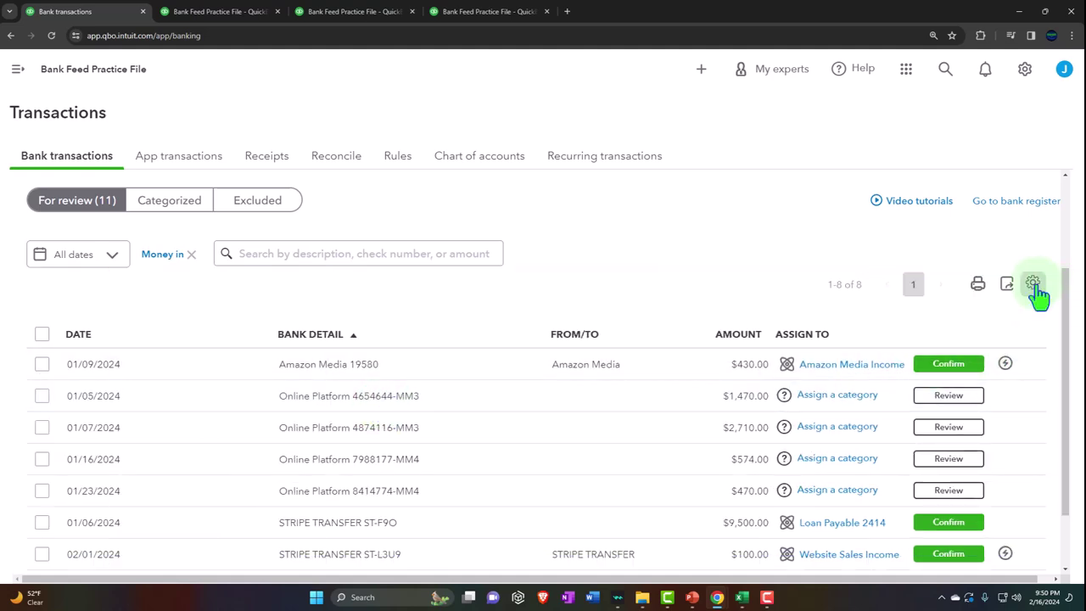
Turn off Show bank details in the transaction table settings and compare the shortened descriptions
{"action": "left_click", "coordinate": [1034, 285]}
{"action": "scroll", "coordinate": [970, 372], "scroll_direction": "down", "scroll_amount": 3}
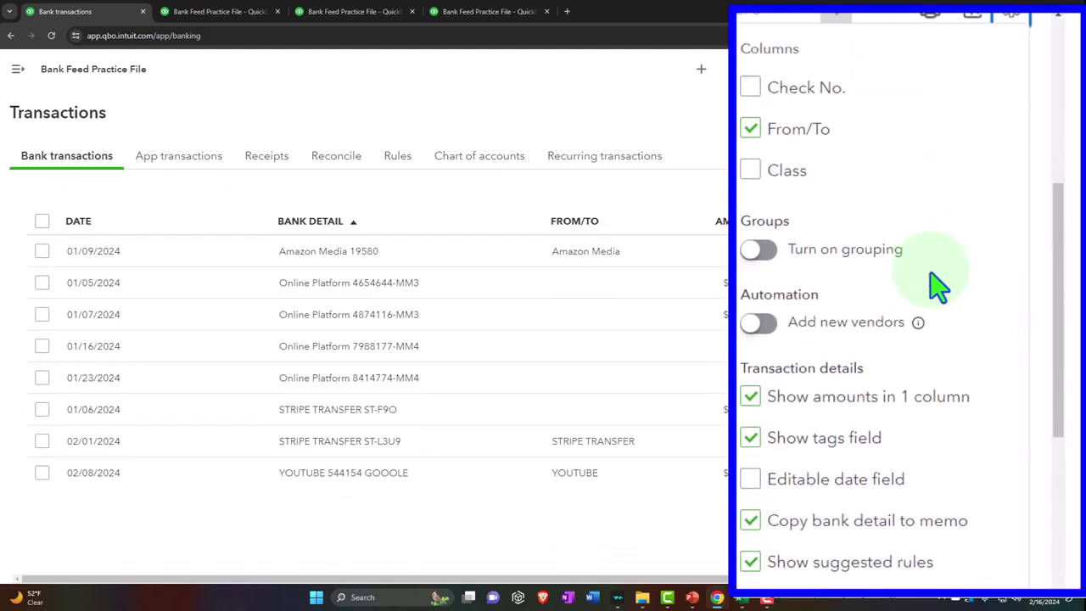
{"action": "scroll", "coordinate": [933, 312], "scroll_direction": "down", "scroll_amount": 1}
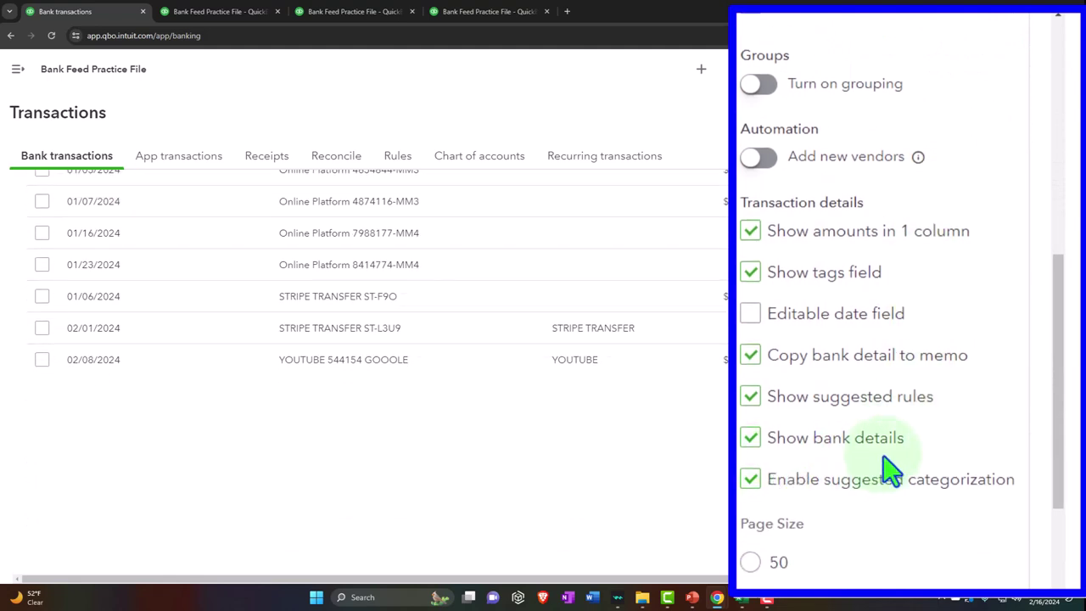
{"action": "left_click", "coordinate": [751, 446]}
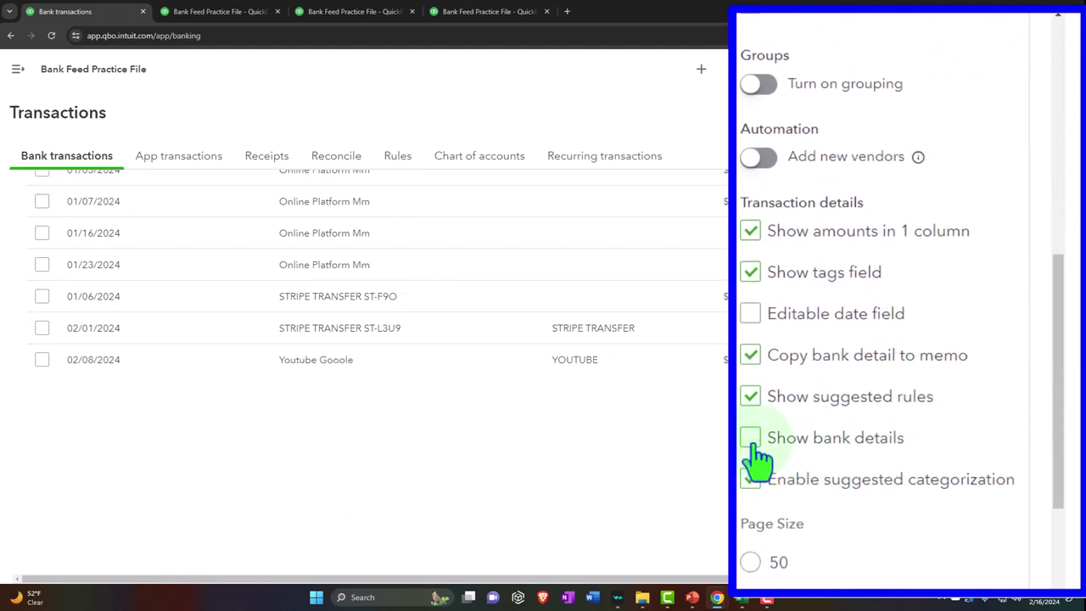
{"action": "scroll", "coordinate": [504, 424], "scroll_direction": "up", "scroll_amount": 3}
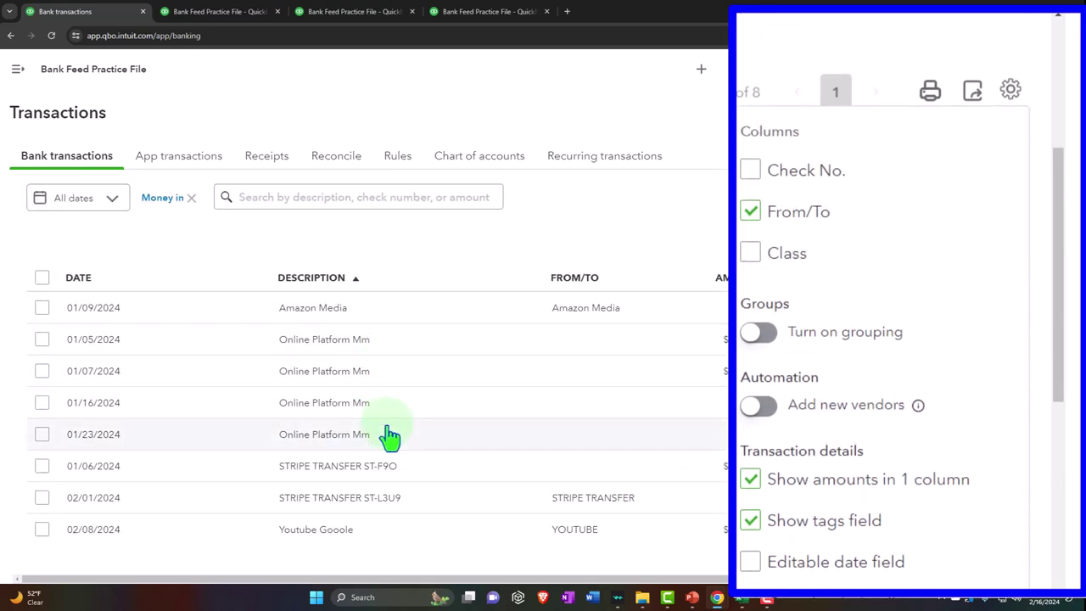
{"action": "scroll", "coordinate": [903, 398], "scroll_direction": "down", "scroll_amount": 3}
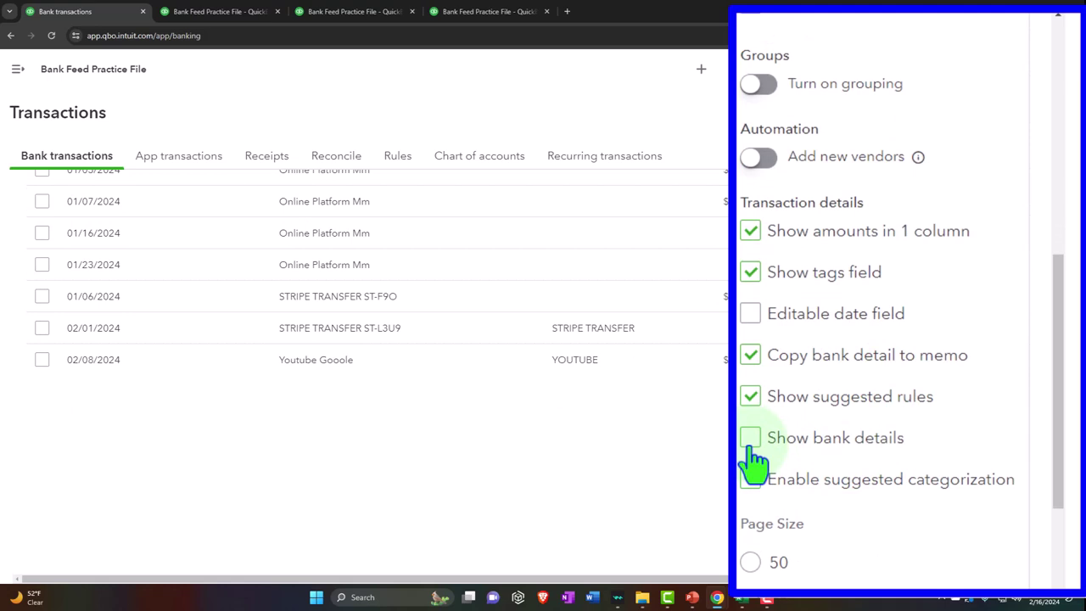
Turn Show bank details back on for the transaction table and close its settings
{"action": "scroll", "coordinate": [650, 419], "scroll_direction": "up", "scroll_amount": 2}
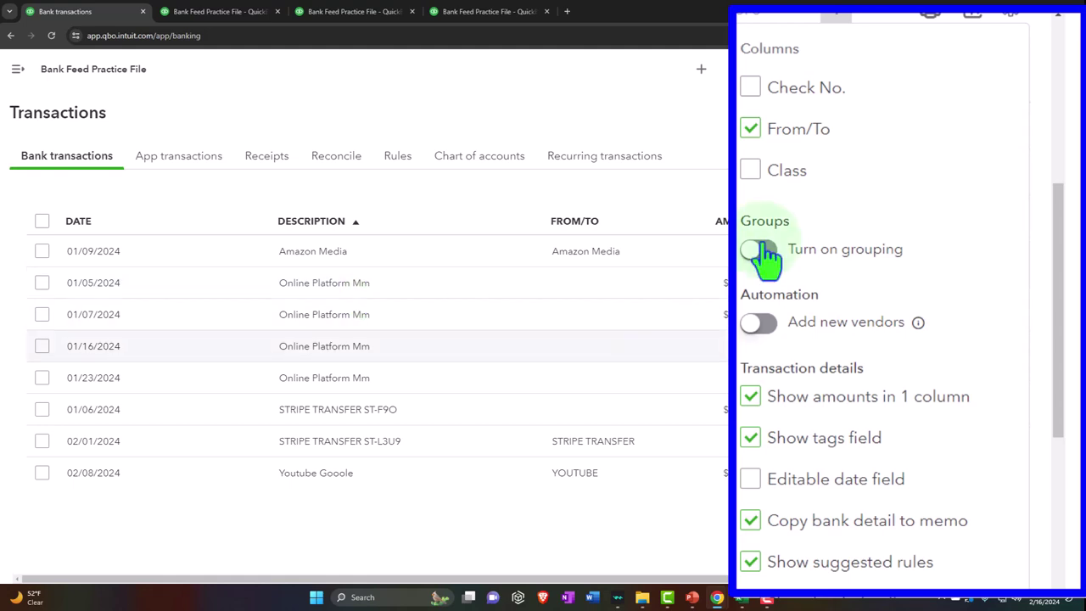
{"action": "scroll", "coordinate": [820, 242], "scroll_direction": "down", "scroll_amount": 2}
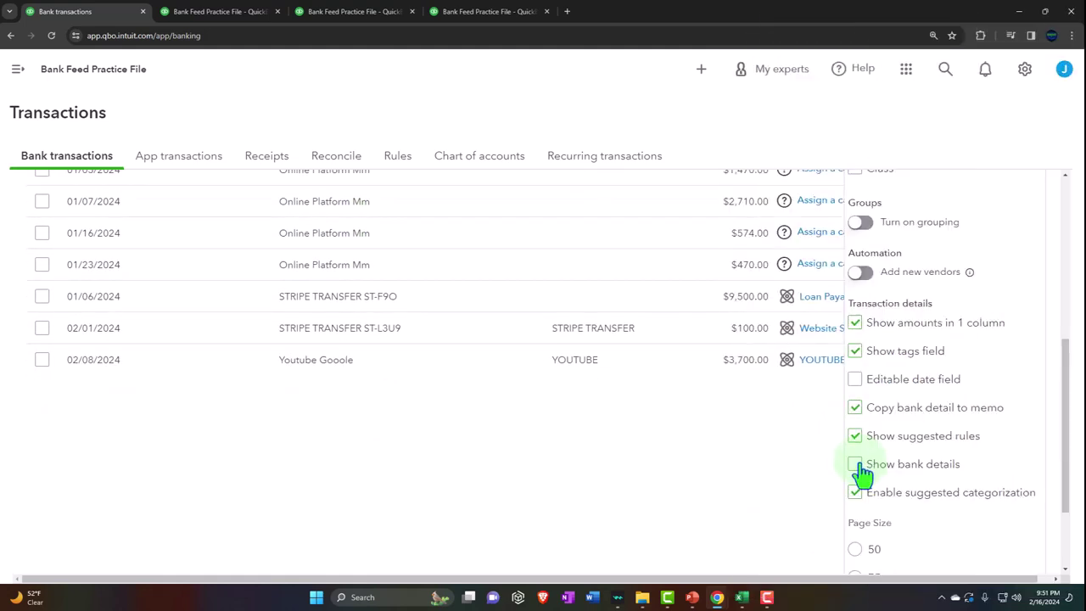
{"action": "left_click", "coordinate": [855, 465]}
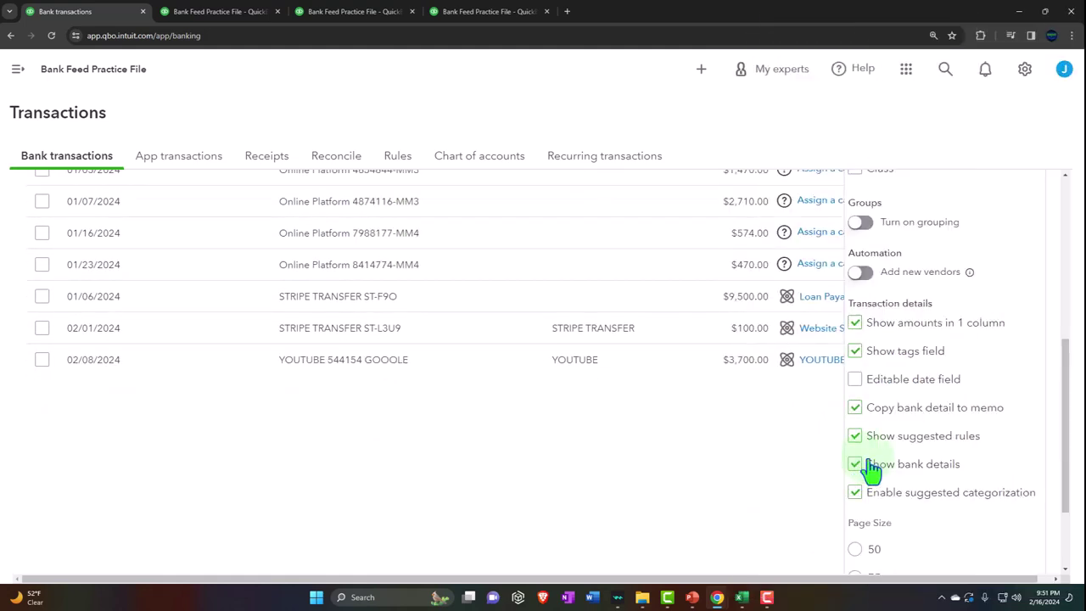
{"action": "left_click", "coordinate": [667, 499]}
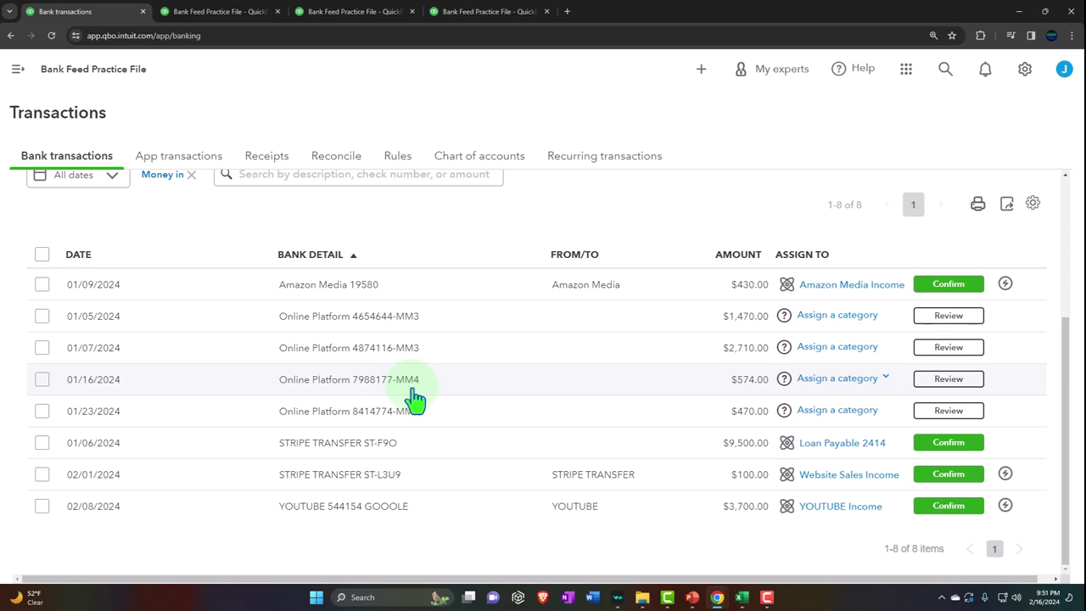
Review the income accounts in the January to March 2024 Profit and Loss report and return to the bank transactions
{"action": "scroll", "coordinate": [415, 398], "scroll_direction": "up", "scroll_amount": 3}
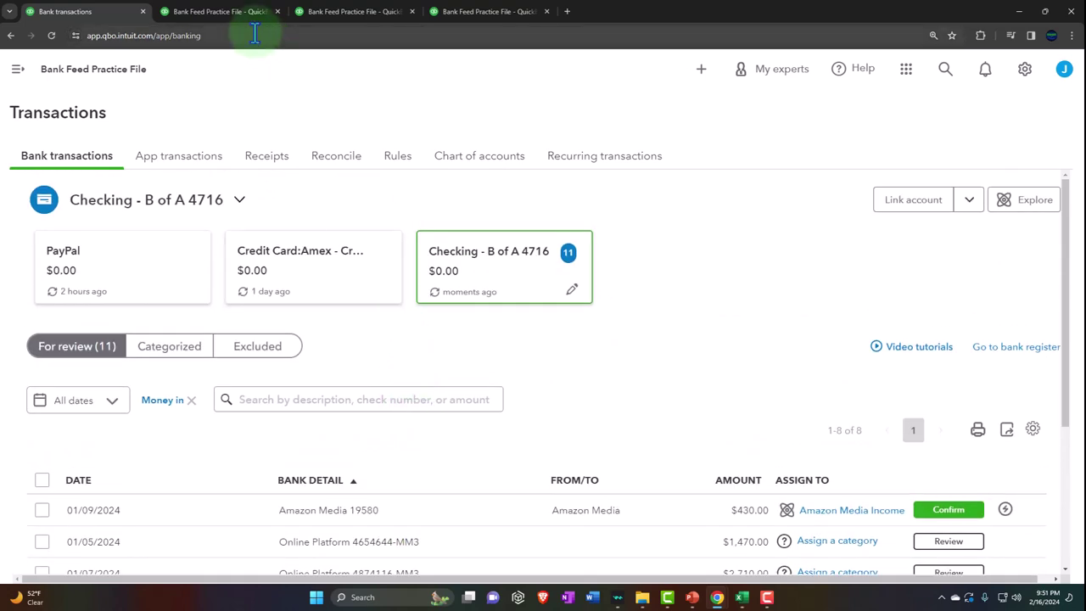
{"action": "left_click", "coordinate": [242, 15]}
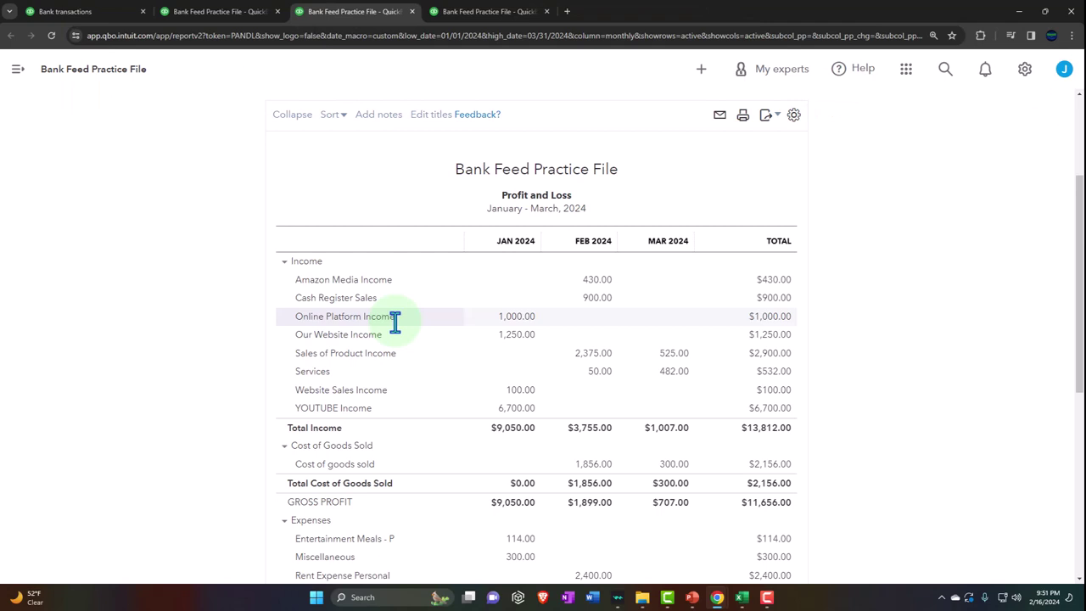
{"action": "left_click", "coordinate": [107, 11]}
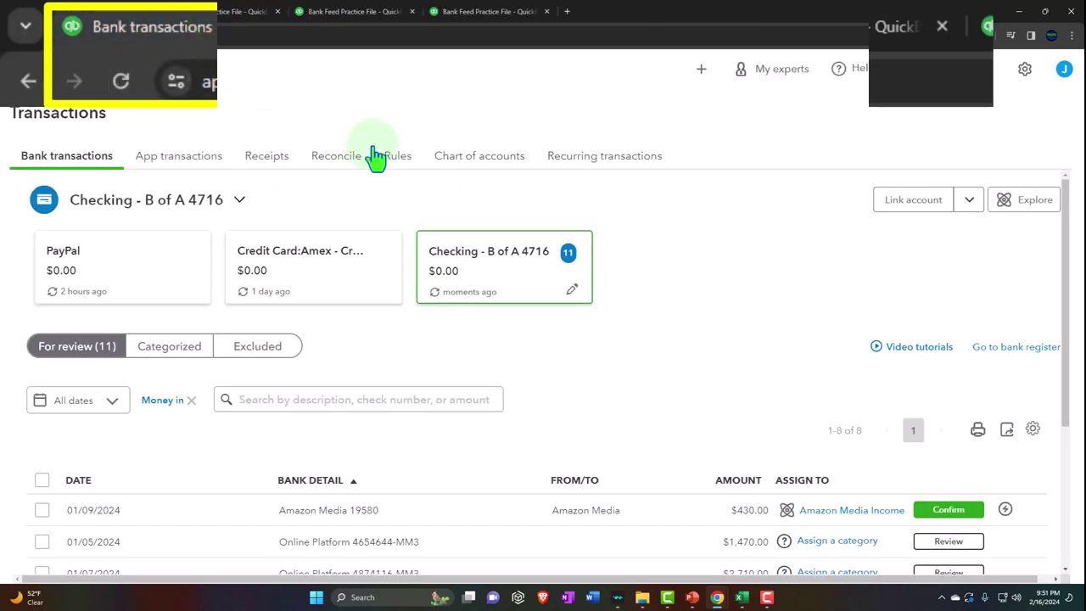
Start a new account in the chart of accounts with account type Income and detail type Other Primary Income
{"action": "left_click", "coordinate": [456, 168]}
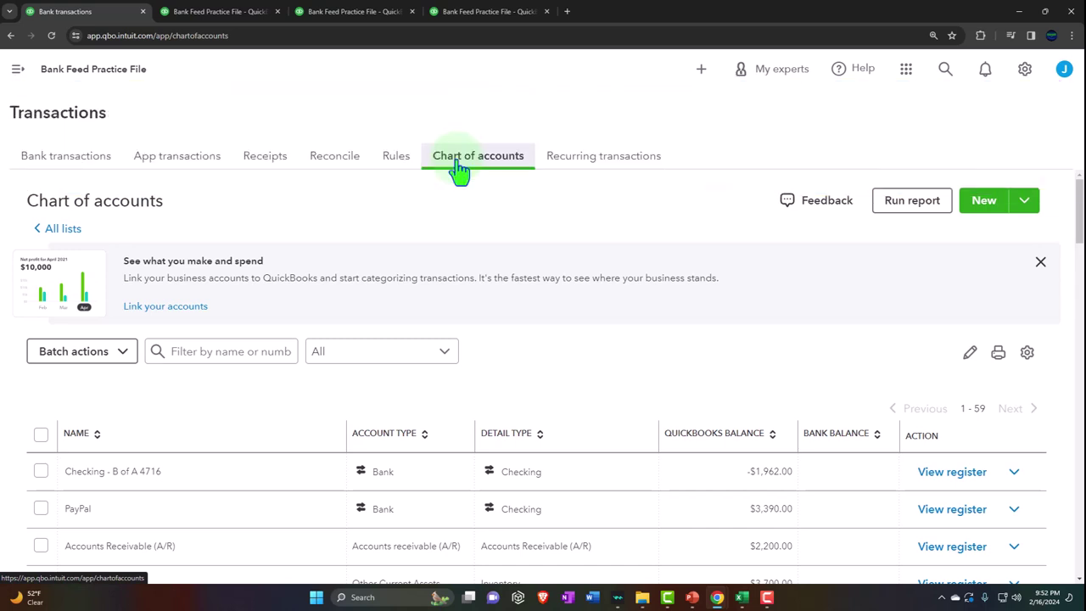
{"action": "left_click", "coordinate": [974, 219]}
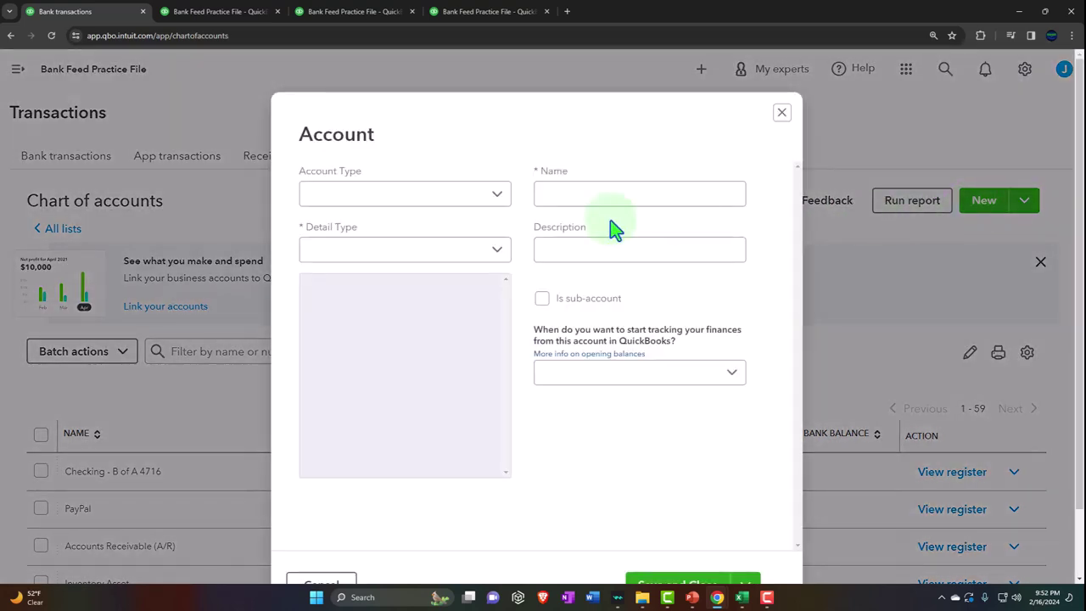
{"action": "left_click", "coordinate": [457, 136]}
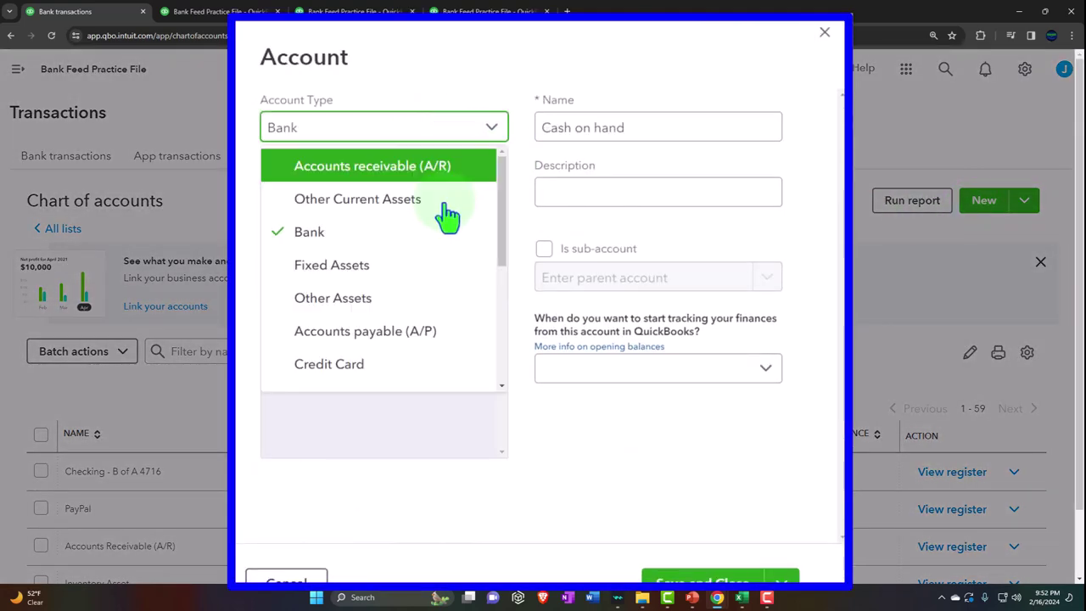
{"action": "scroll", "coordinate": [441, 283], "scroll_direction": "down", "scroll_amount": 1}
{"action": "scroll", "coordinate": [441, 283], "scroll_direction": "down", "scroll_amount": 2}
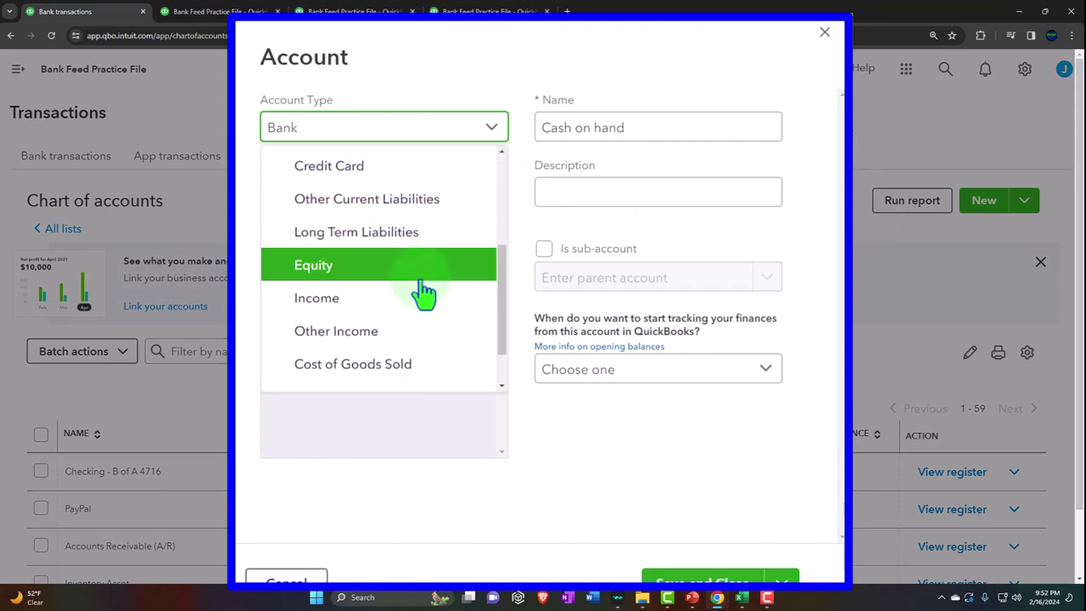
{"action": "left_click", "coordinate": [406, 302]}
{"action": "left_click", "coordinate": [443, 194]}
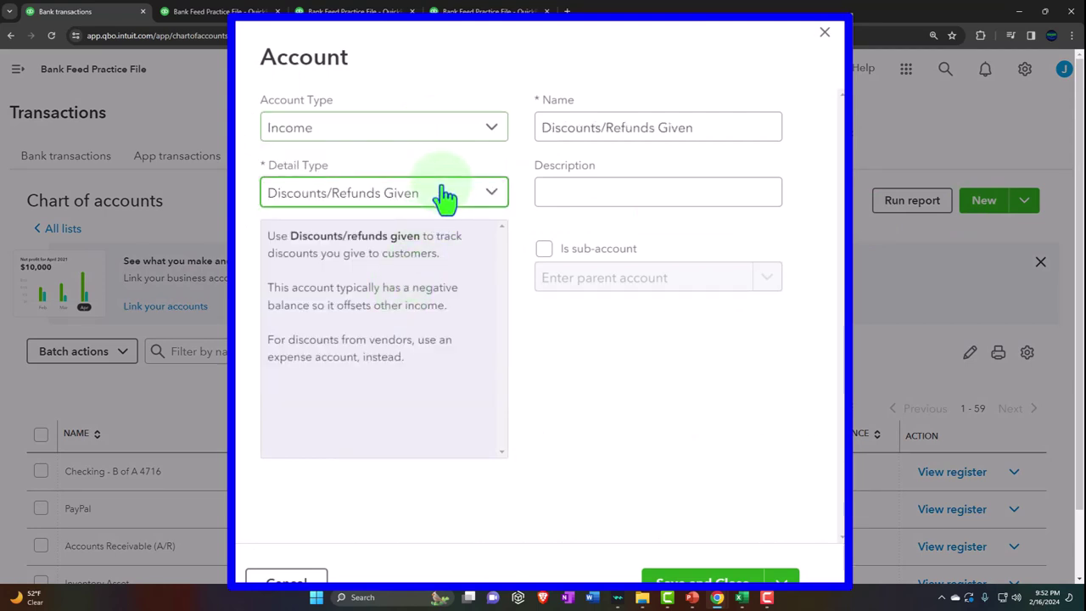
{"action": "left_click", "coordinate": [431, 301]}
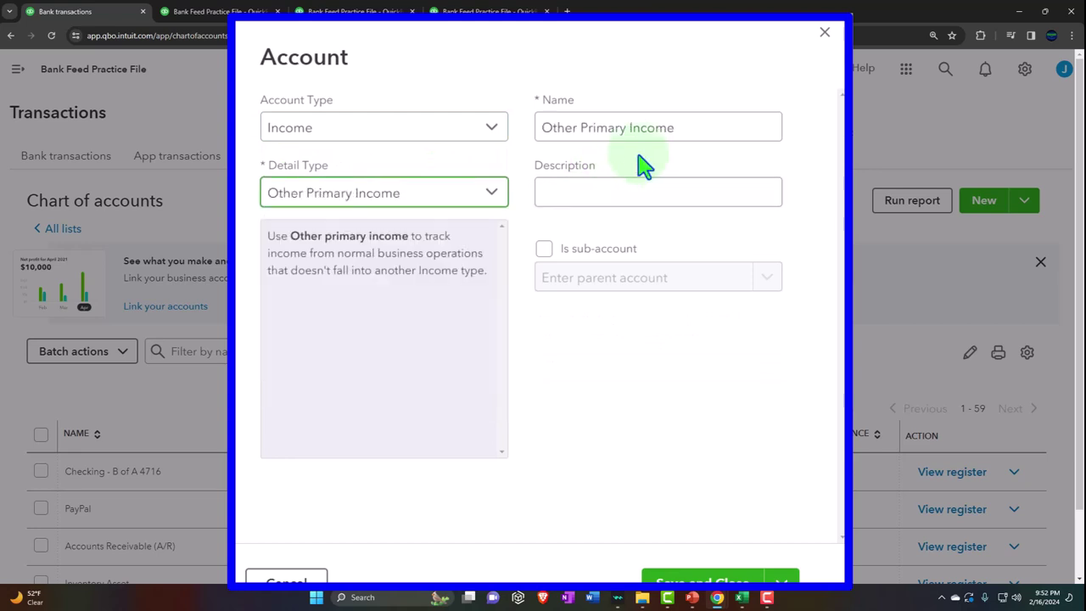
Name the account "Online Platform Income # 2", copy that name for reuse and save the account
{"action": "triple_click", "coordinate": [685, 128]}
{"action": "key", "text": "BackSpace"}
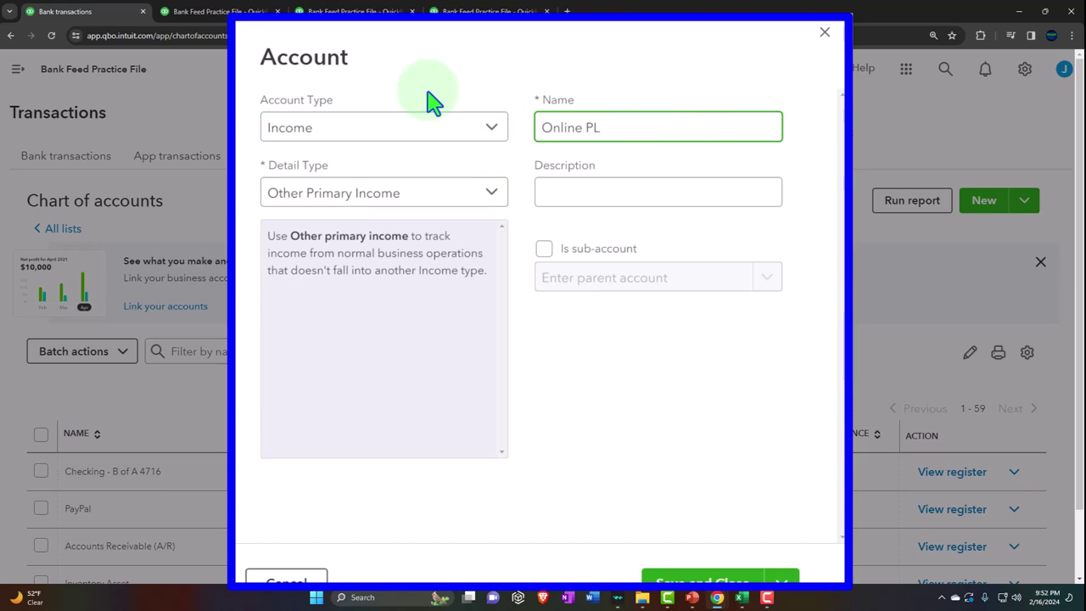
{"action": "type", "text": "Online Platfrom"}
{"action": "key", "text": "BackSpace"}
{"action": "key", "text": "BackSpace"}
{"action": "key", "text": "BackSpace"}
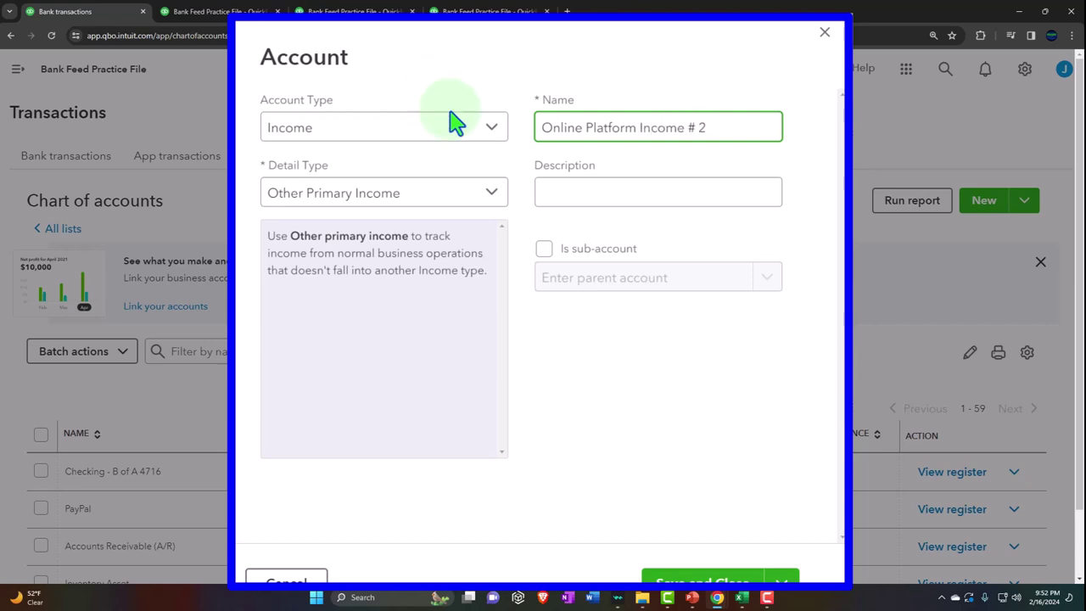
{"action": "left_click_drag", "start_coordinate": [711, 127], "coordinate": [484, 128]}
{"action": "key", "text": "ctrl+c"}
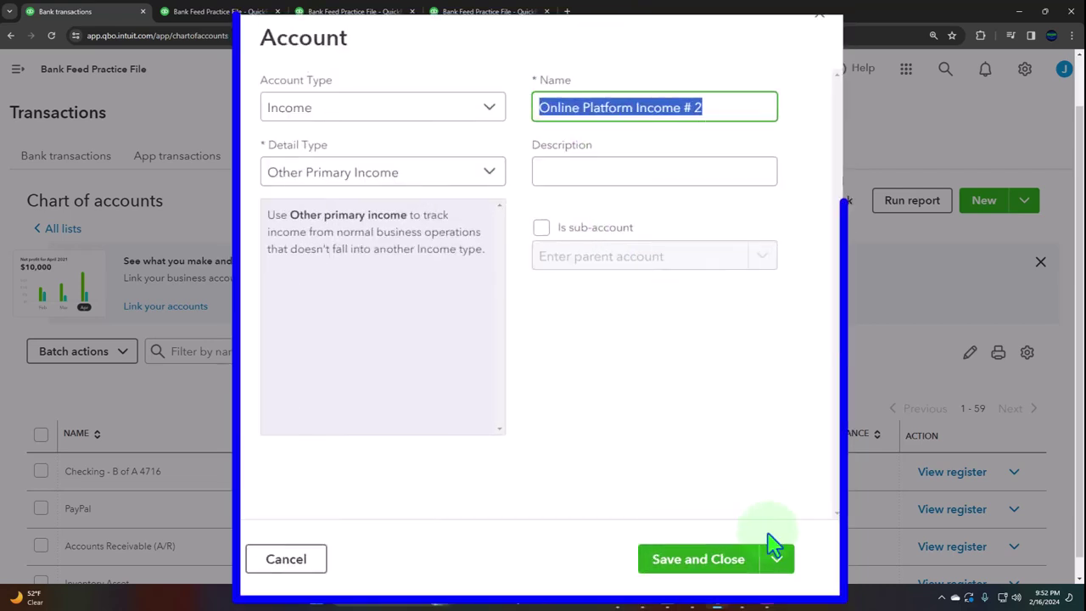
{"action": "left_click", "coordinate": [717, 580]}
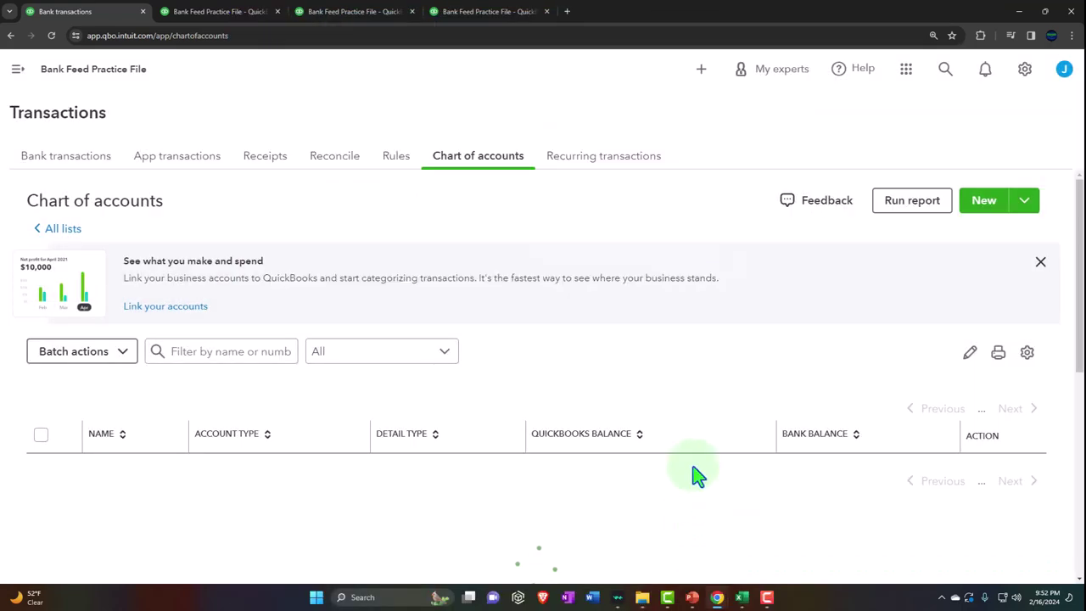
Start a second new account with account type Income and detail type Other Primary Income
{"action": "left_click", "coordinate": [982, 210]}
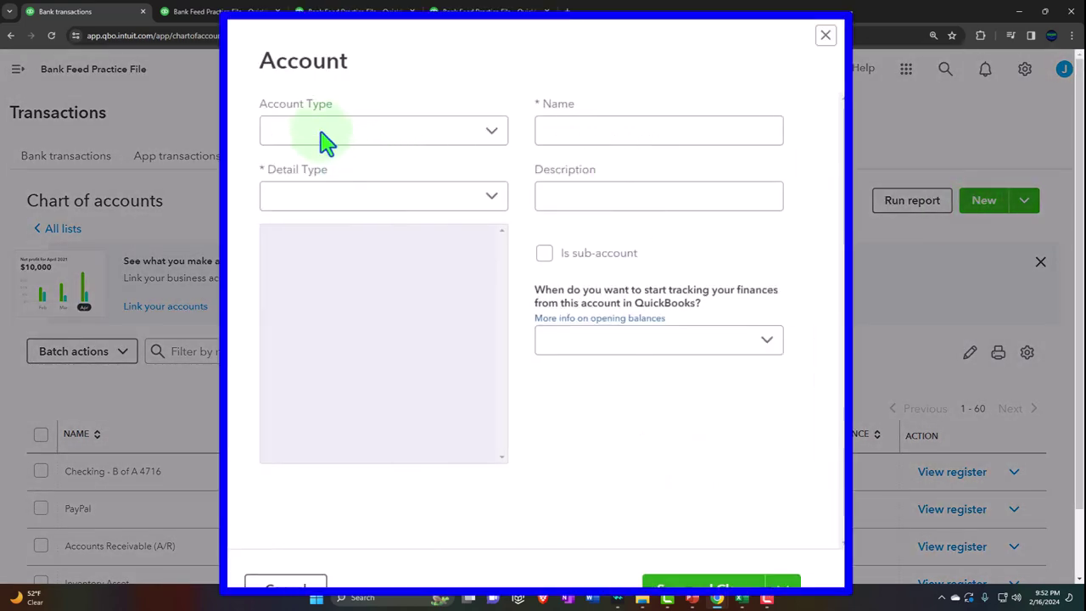
{"action": "left_click", "coordinate": [325, 140]}
{"action": "left_click", "coordinate": [339, 138]}
{"action": "left_click", "coordinate": [376, 136]}
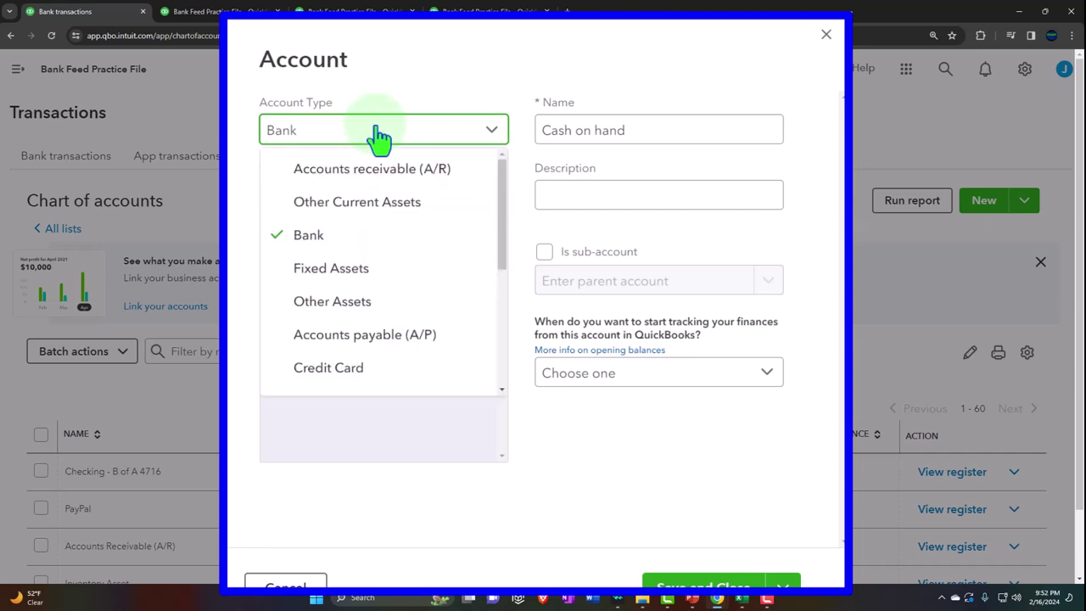
{"action": "scroll", "coordinate": [363, 204], "scroll_direction": "down", "scroll_amount": 3}
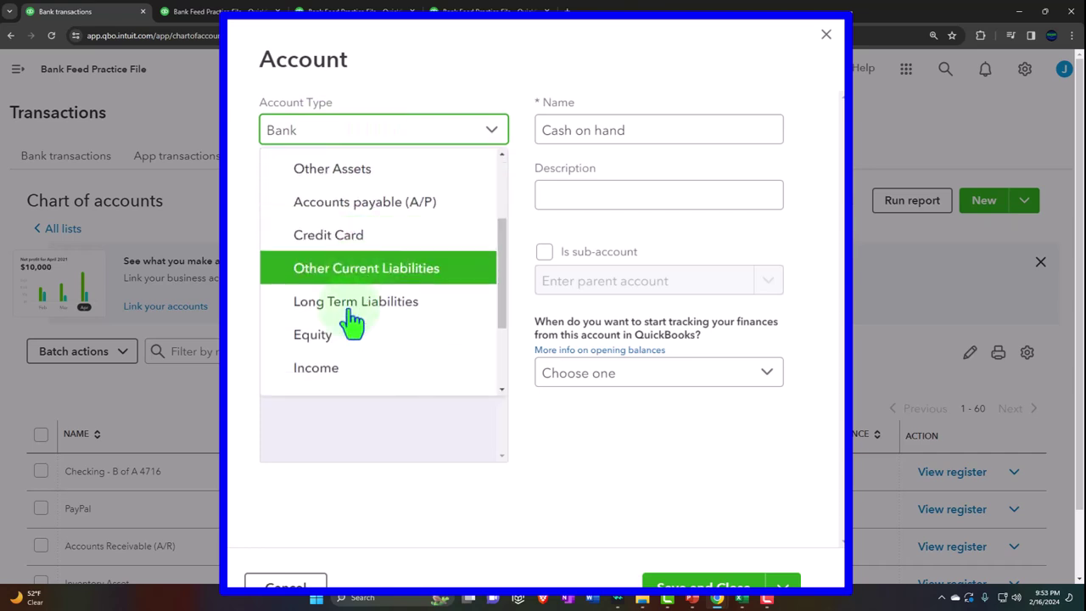
{"action": "left_click", "coordinate": [337, 381]}
{"action": "left_click", "coordinate": [338, 180]}
{"action": "left_click", "coordinate": [321, 283]}
Name the account "L1- Online Platform Income # 2", reusing the copied parent account name
{"action": "left_click_drag", "start_coordinate": [630, 113], "coordinate": [416, 89]}
{"action": "key", "text": "ctrl+v"}
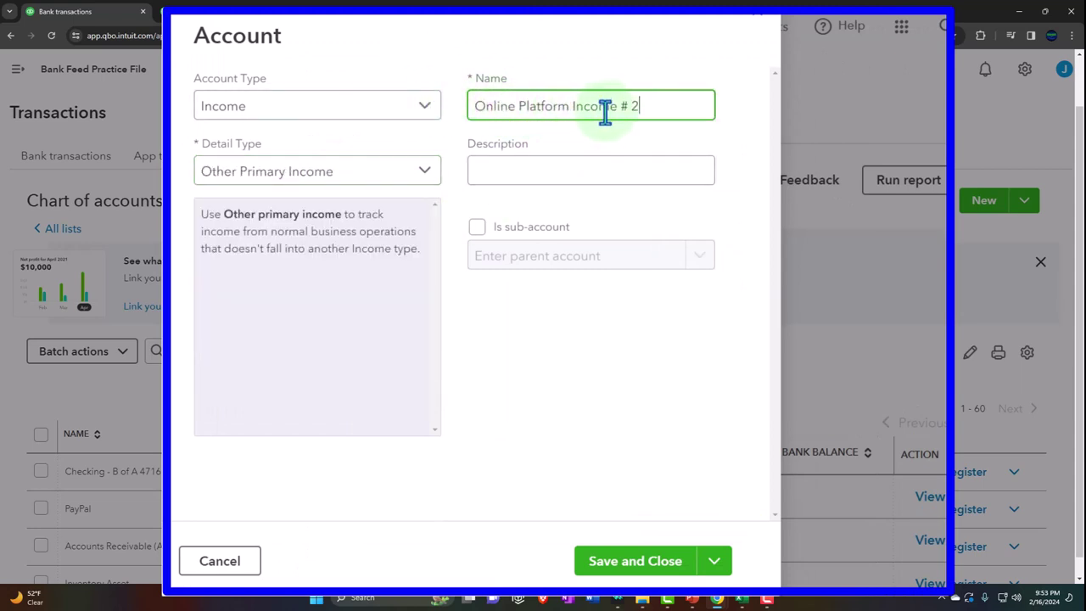
{"action": "left_click", "coordinate": [474, 106]}
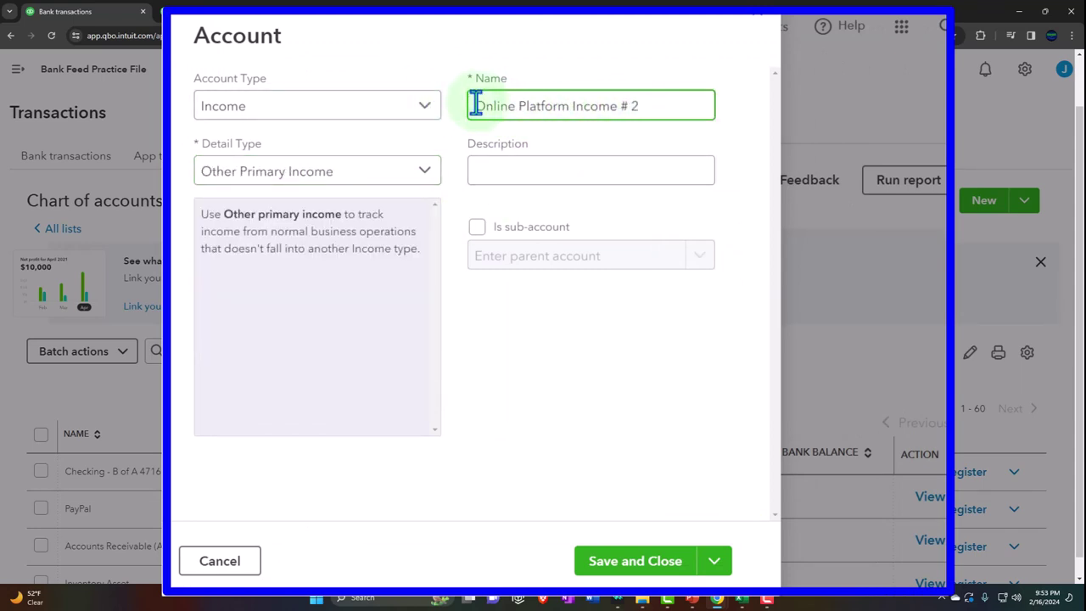
{"action": "type", "text": "L"}
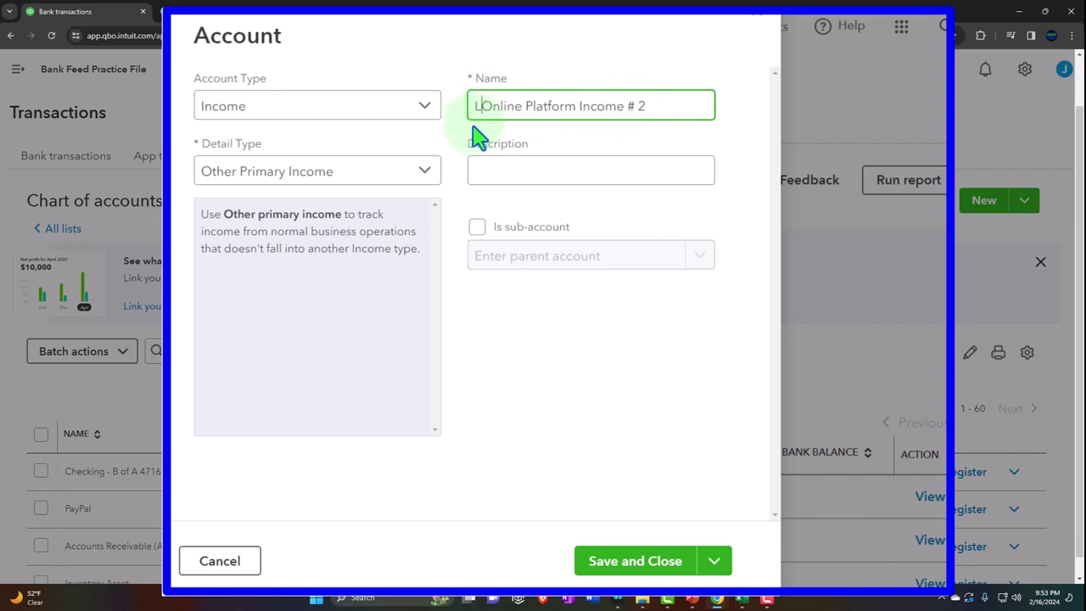
{"action": "type", "text": "1-"}
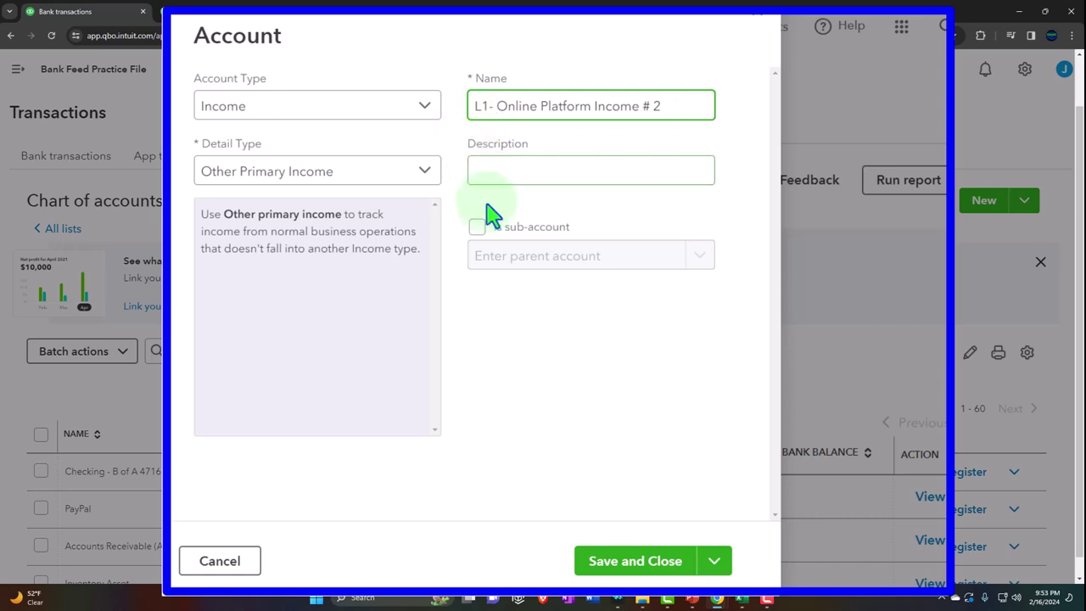
Make the account a sub-account of Online Platform Income # 2, save it and check its placement in the chart of accounts
{"action": "left_click", "coordinate": [480, 229]}
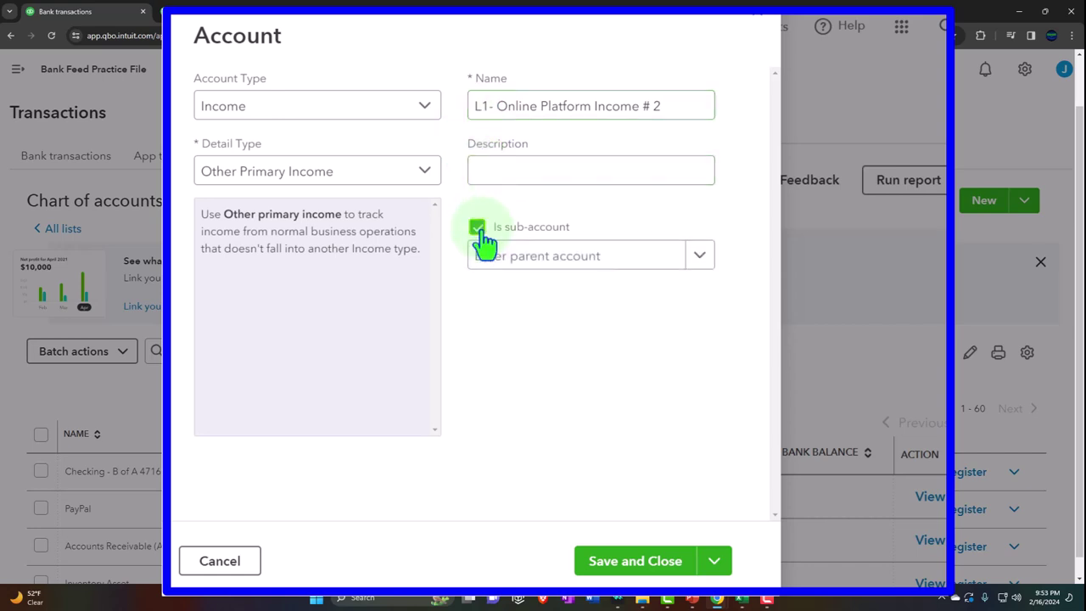
{"action": "left_click", "coordinate": [699, 257]}
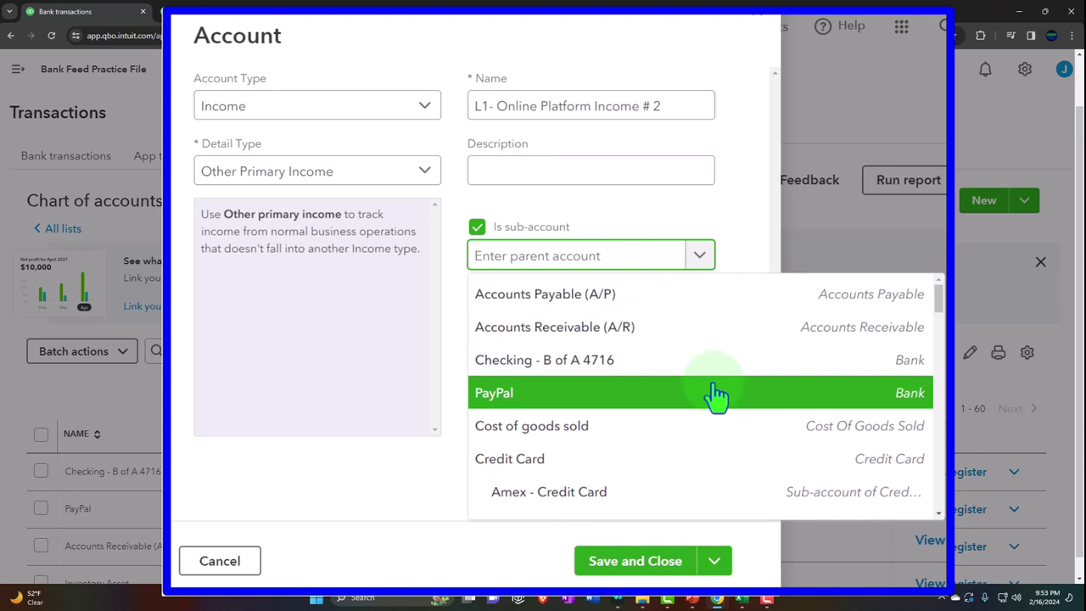
{"action": "scroll", "coordinate": [716, 393], "scroll_direction": "down", "scroll_amount": 3}
{"action": "type", "text": "online pl"}
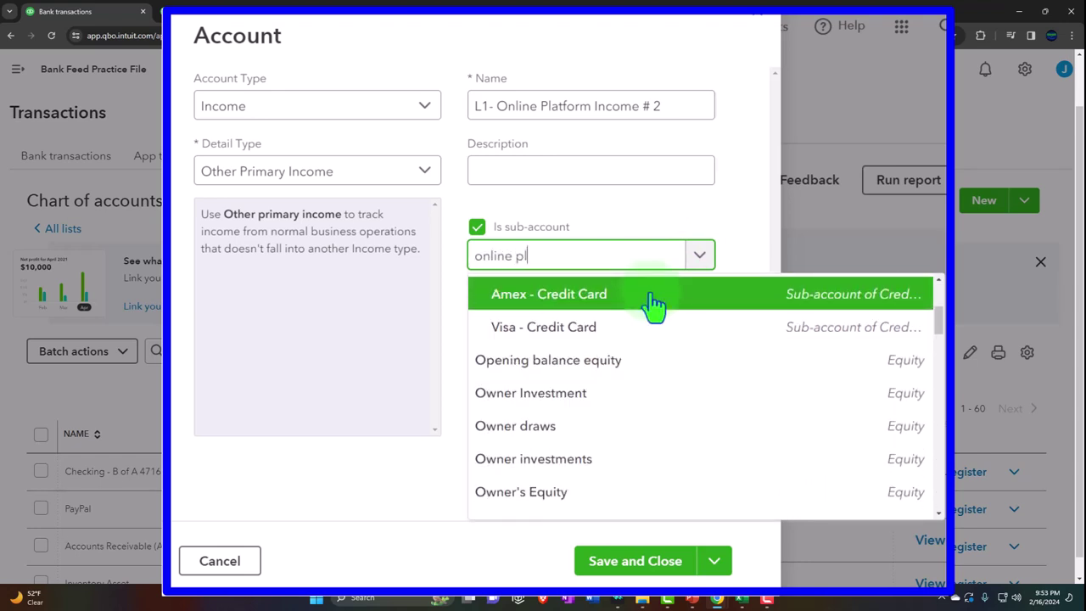
{"action": "type", "text": "a"}
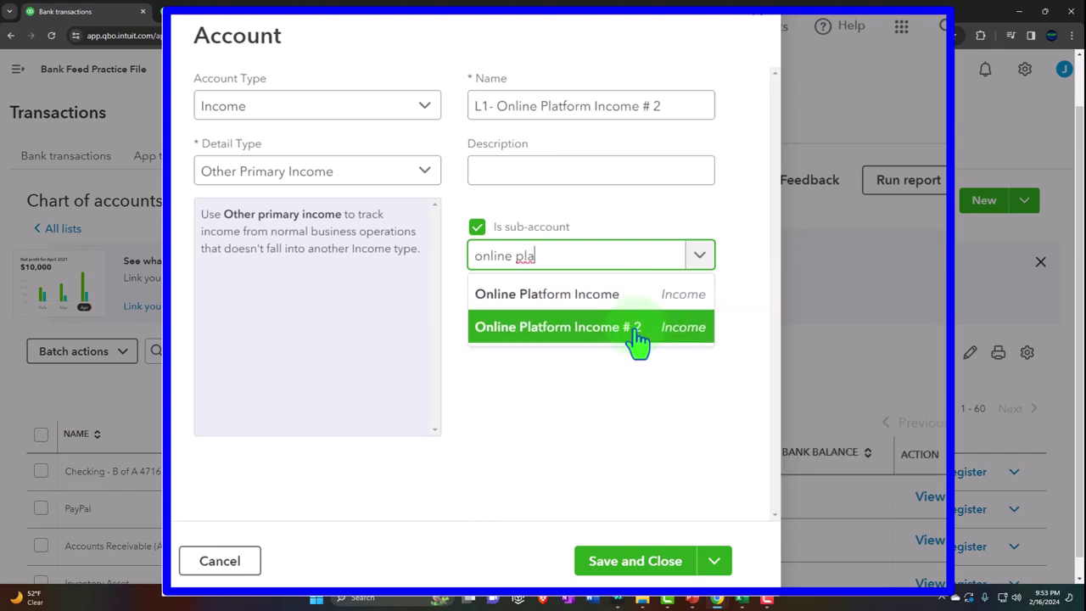
{"action": "left_click", "coordinate": [636, 331]}
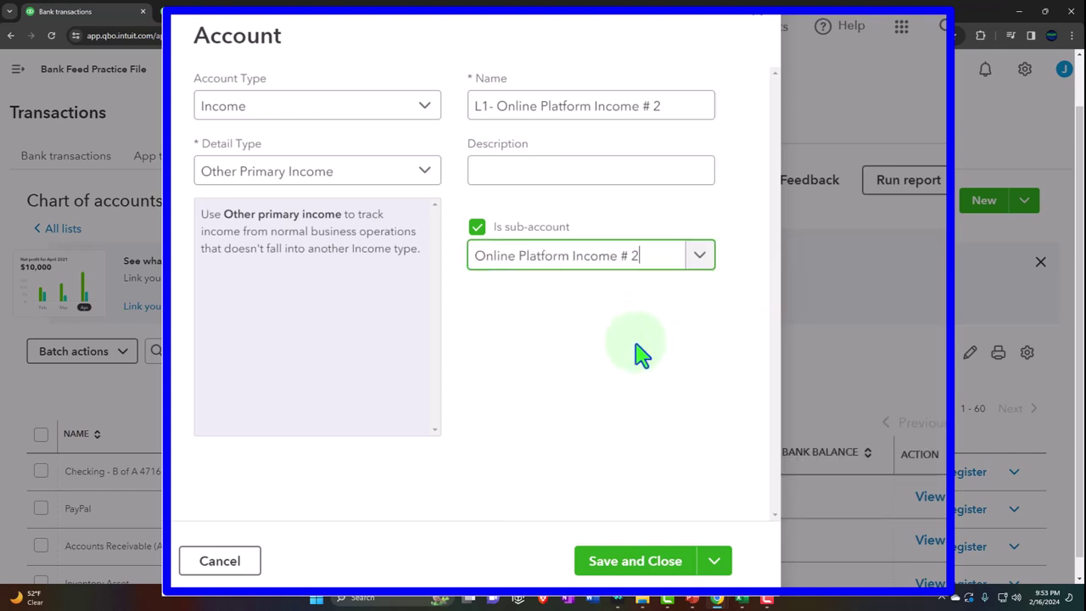
{"action": "left_click", "coordinate": [638, 563]}
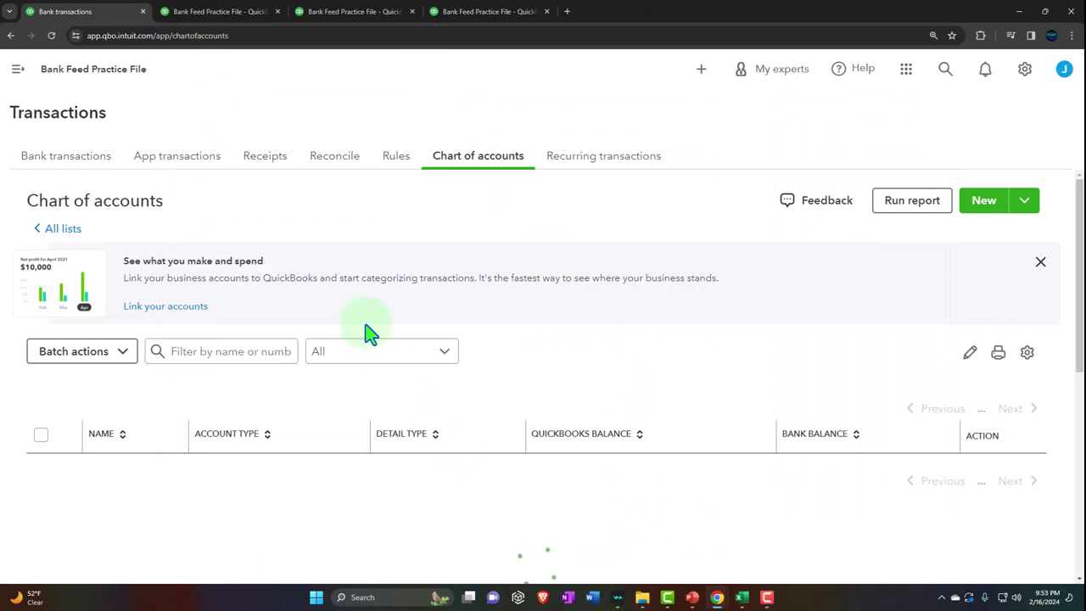
{"action": "scroll", "coordinate": [364, 332], "scroll_direction": "down", "scroll_amount": 7}
{"action": "scroll", "coordinate": [371, 307], "scroll_direction": "down", "scroll_amount": 8}
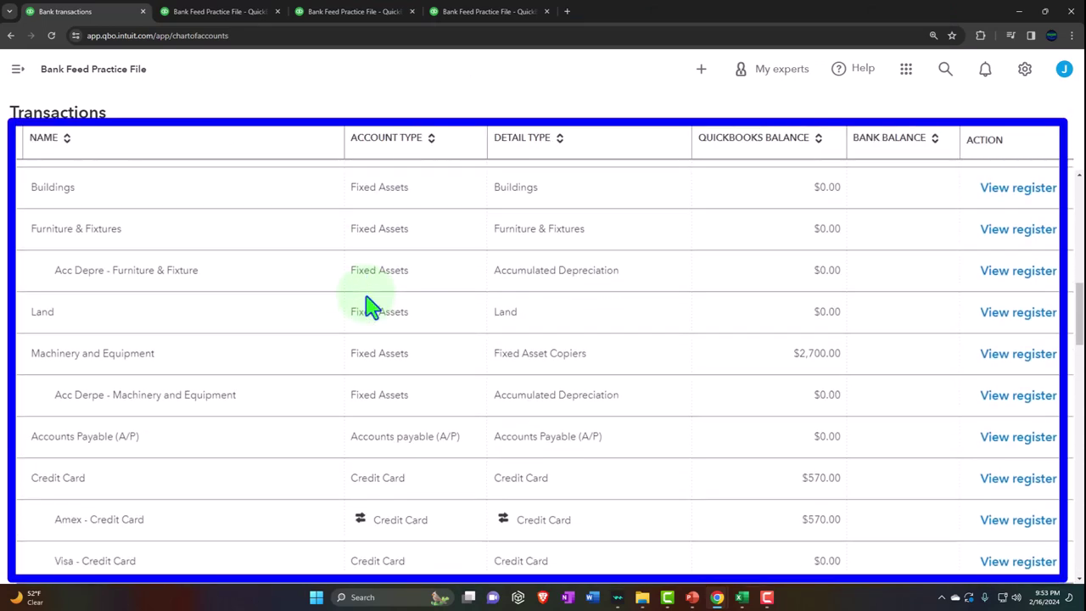
{"action": "scroll", "coordinate": [372, 316], "scroll_direction": "down", "scroll_amount": 4}
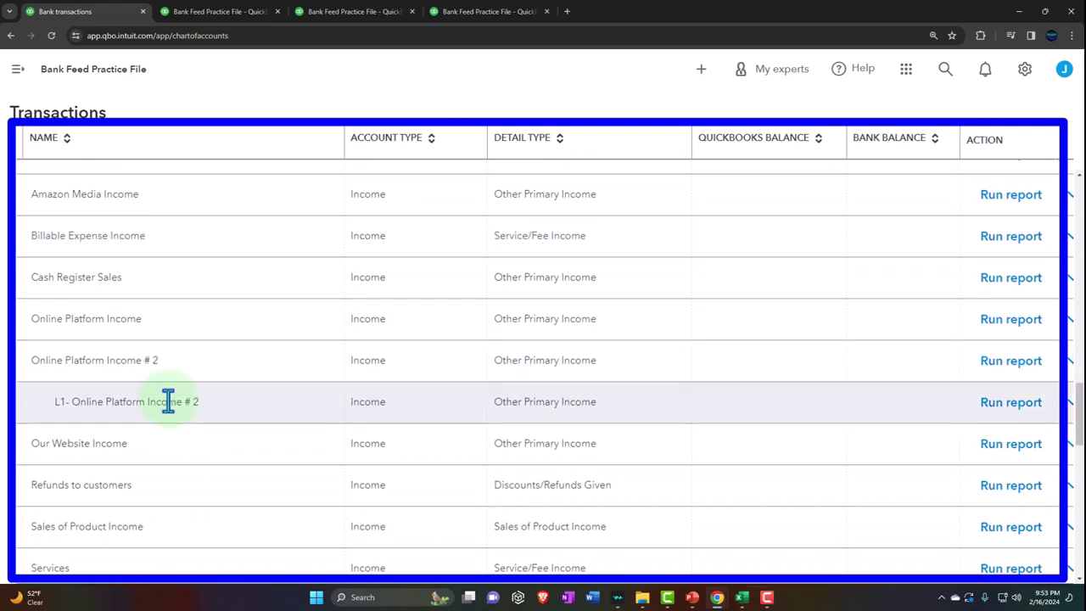
{"action": "mouse_move", "coordinate": [1078, 415]}
{"action": "left_mouse_down"}
{"action": "mouse_move", "coordinate": [1079, 307]}
{"action": "mouse_move", "coordinate": [1079, 400]}
{"action": "mouse_move", "coordinate": [1058, 127]}
{"action": "left_mouse_up"}
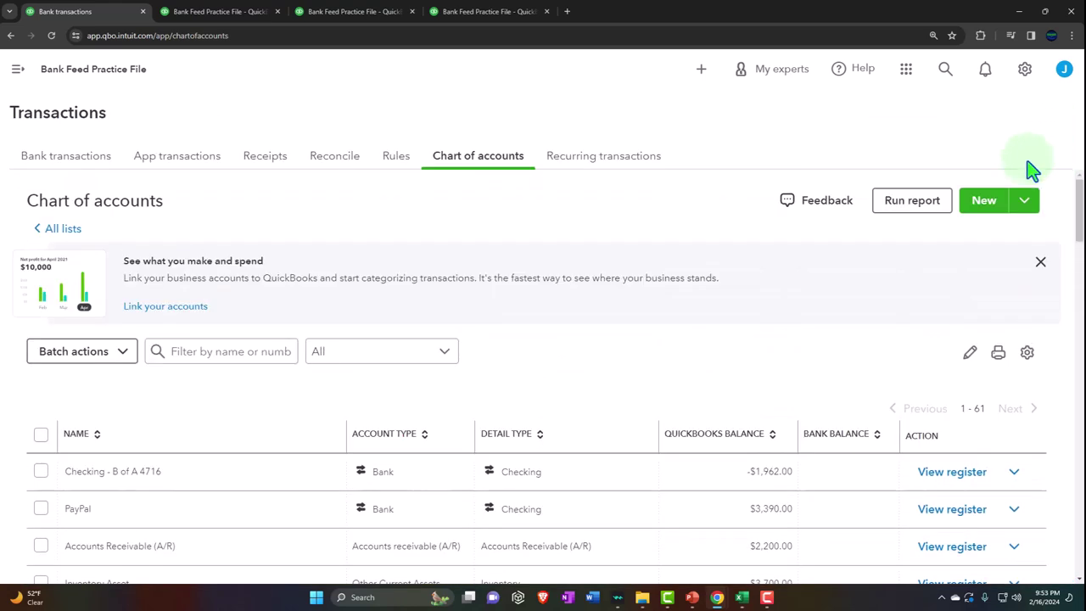
Start another new account of type Income with Other Primary Income as its detail type
{"action": "left_click", "coordinate": [995, 207]}
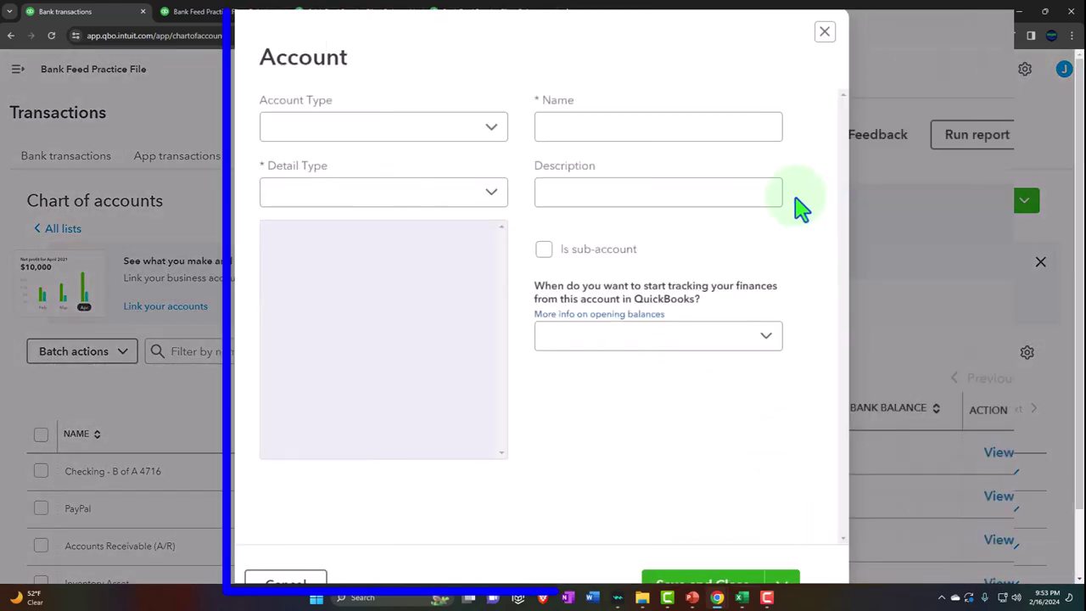
{"action": "left_click", "coordinate": [486, 134]}
{"action": "scroll", "coordinate": [429, 304], "scroll_direction": "down", "scroll_amount": 5}
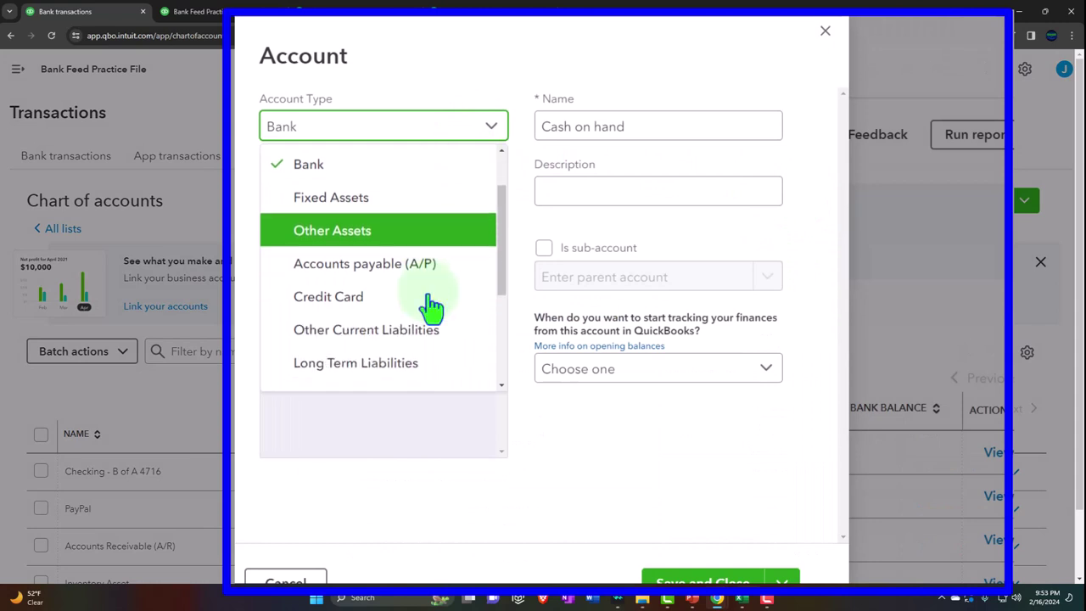
{"action": "left_click", "coordinate": [419, 299]}
{"action": "left_click", "coordinate": [458, 203]}
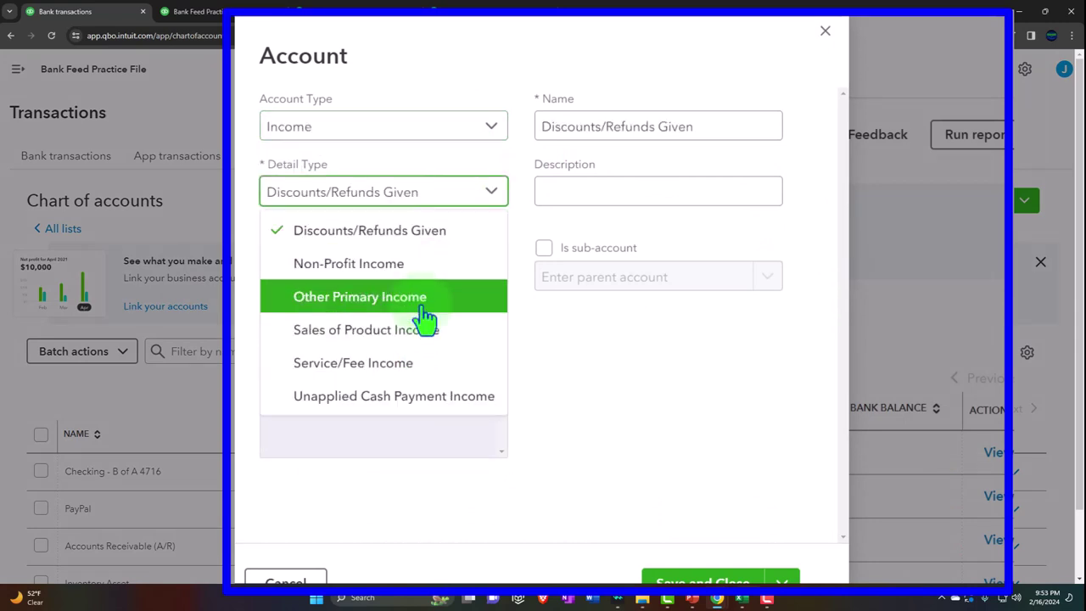
{"action": "left_click", "coordinate": [458, 296]}
Name the new account "L1- Online Platform Income # 2", reusing the copied parent account name
{"action": "triple_click", "coordinate": [683, 134]}
{"action": "key", "text": "ctrl+v"}
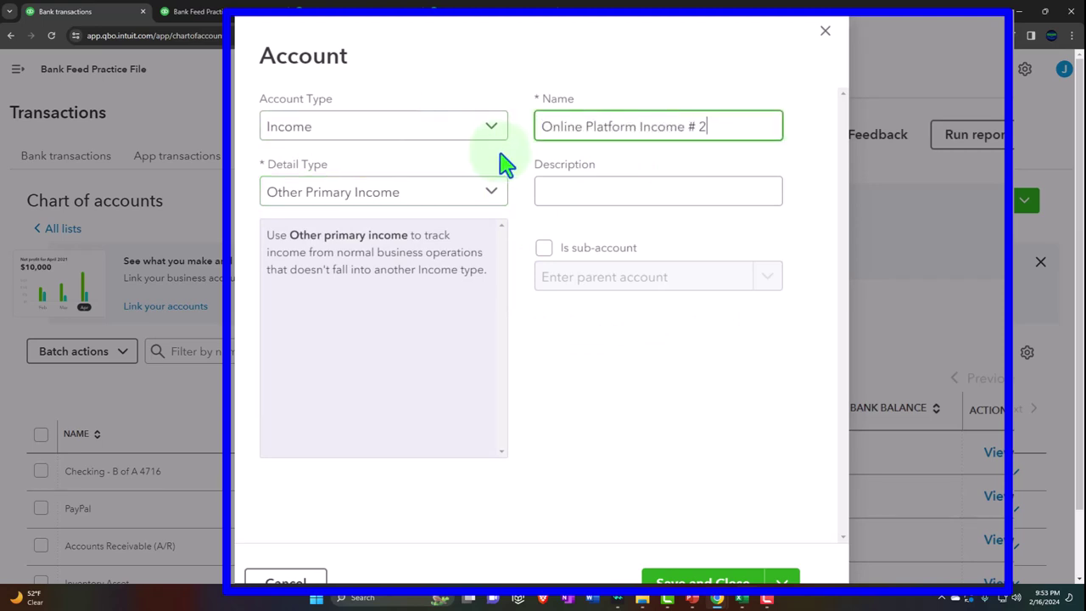
{"action": "left_click", "coordinate": [543, 126]}
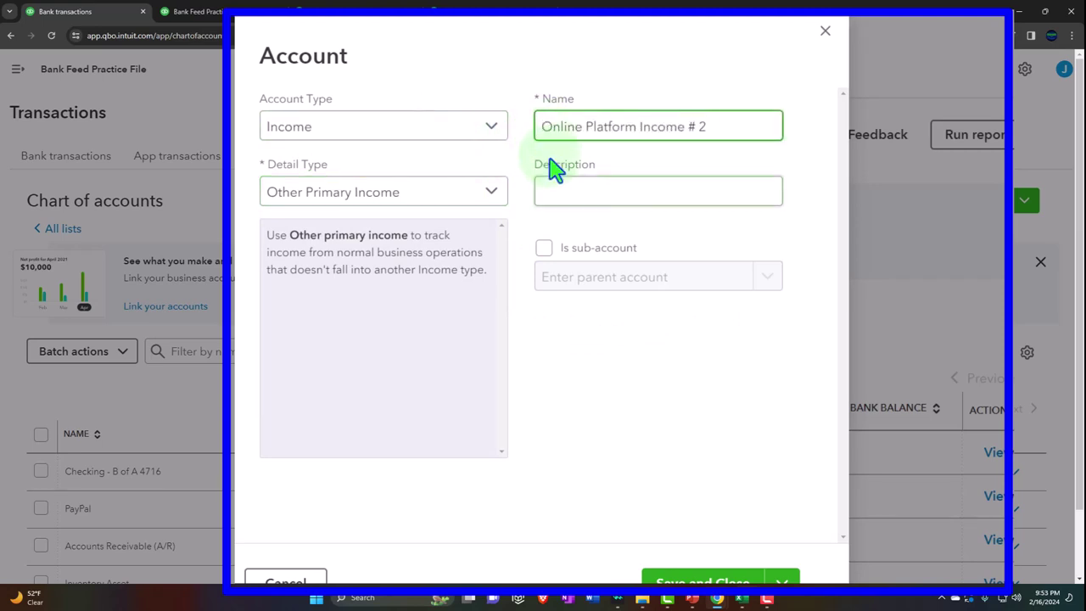
{"action": "type", "text": "L"}
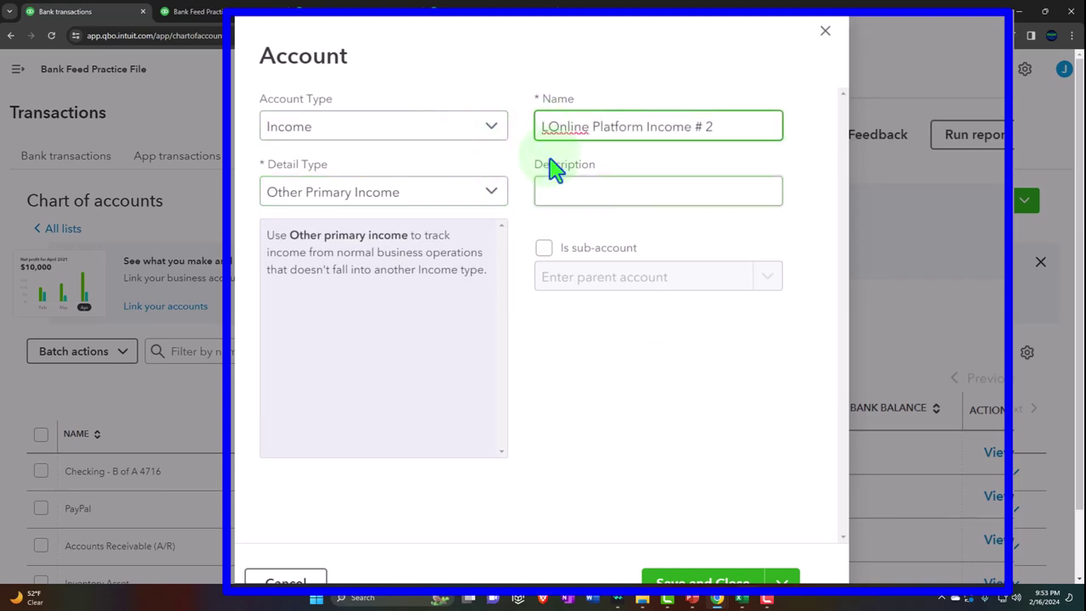
{"action": "type", "text": "1 -"}
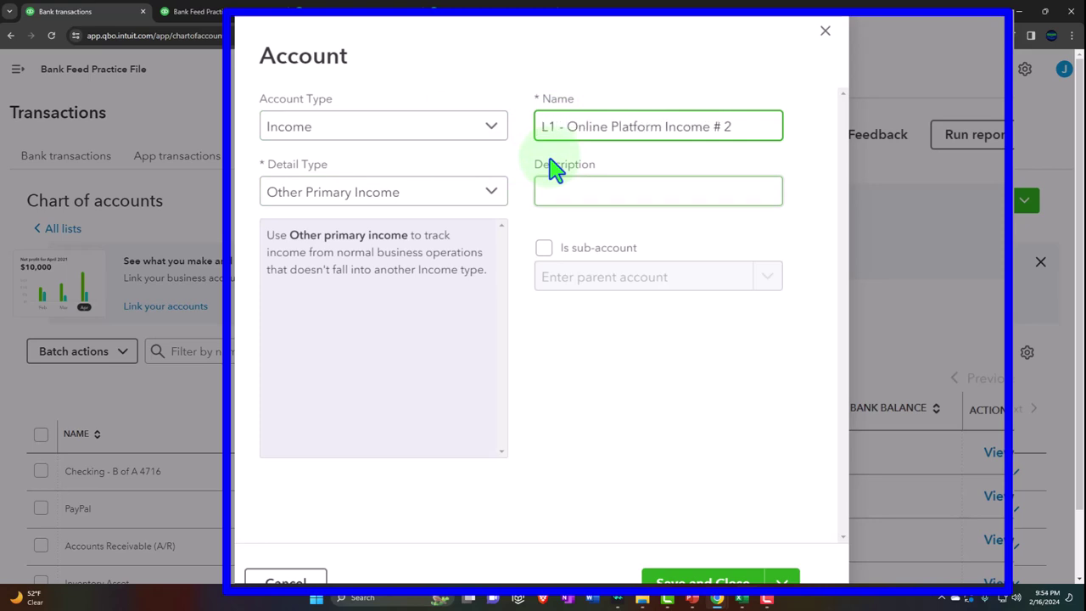
{"action": "key", "text": "Left"}
{"action": "key", "text": "Left"}
{"action": "key", "text": "BackSpace"}
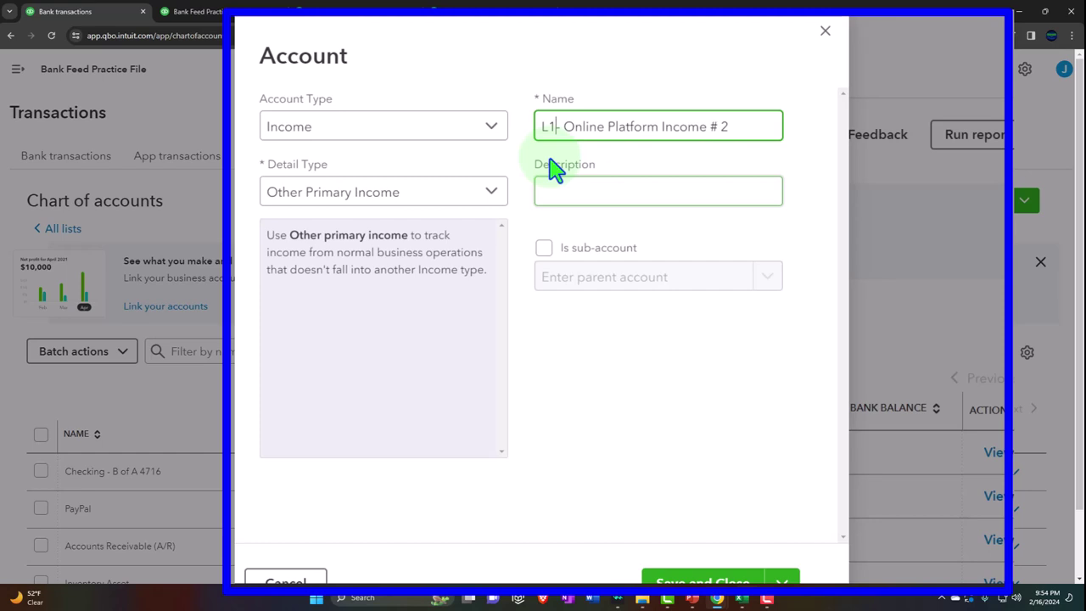
Make the new account a sub-account of Online Platform Income # 2 and try to save it
{"action": "left_click", "coordinate": [544, 247]}
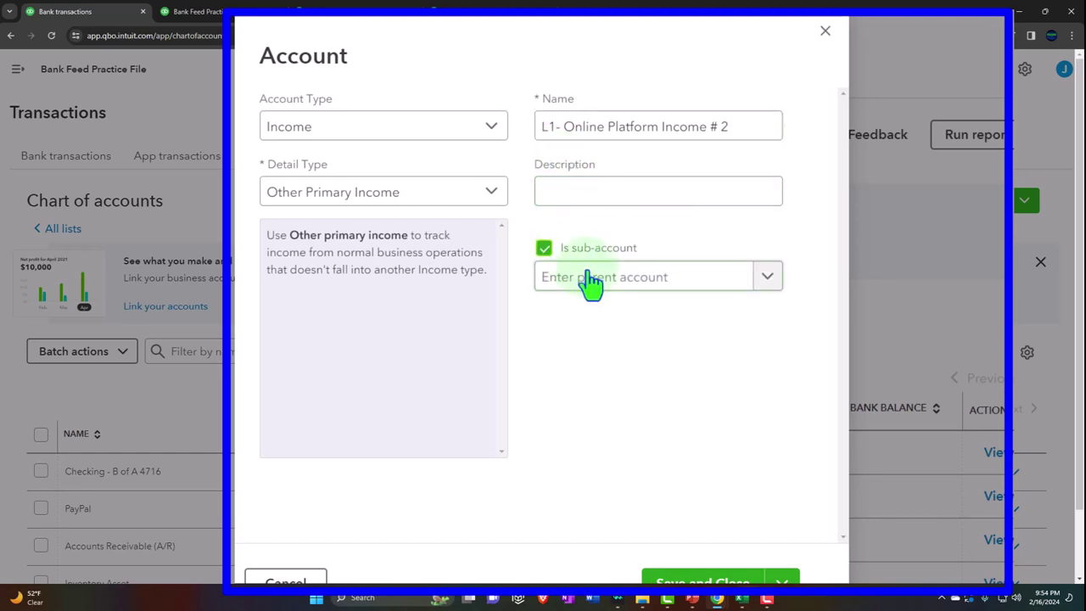
{"action": "left_click", "coordinate": [760, 278]}
{"action": "type", "text": "o"}
{"action": "key", "text": "BackSpace"}
{"action": "type", "text": "on"}
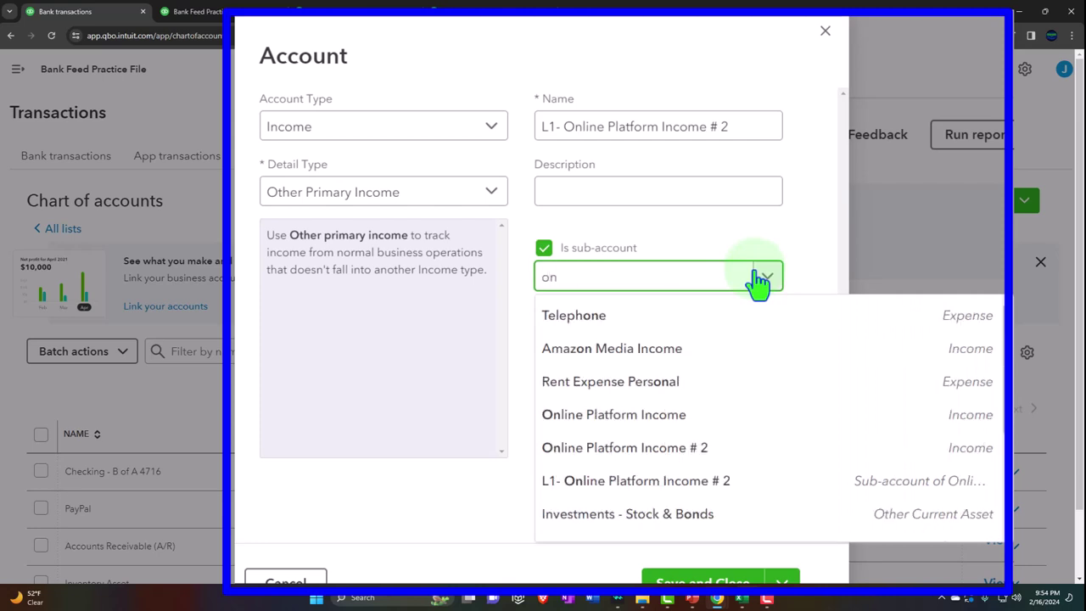
{"action": "left_click", "coordinate": [641, 458]}
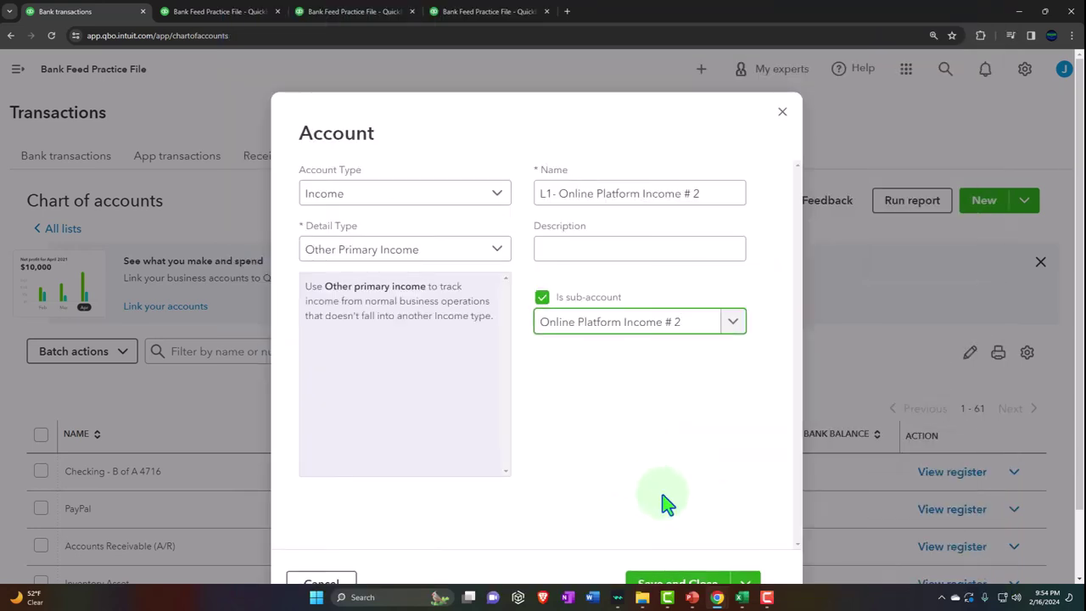
{"action": "left_click", "coordinate": [726, 577]}
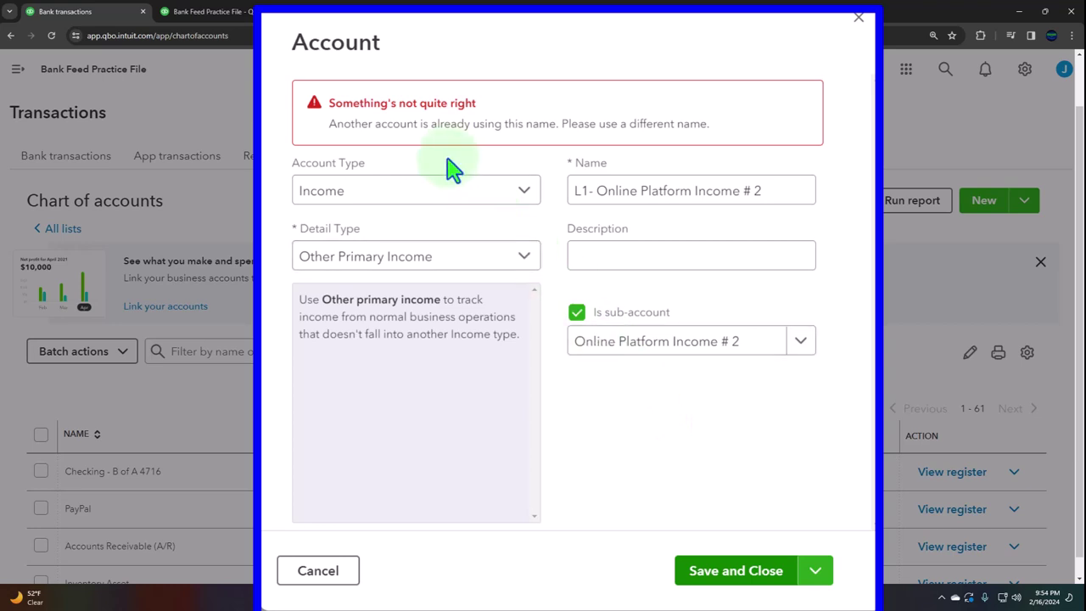
Change the account name to "L2- Online Platform Income # 2", save it and check its placement in the chart of accounts
{"action": "left_click", "coordinate": [589, 194]}
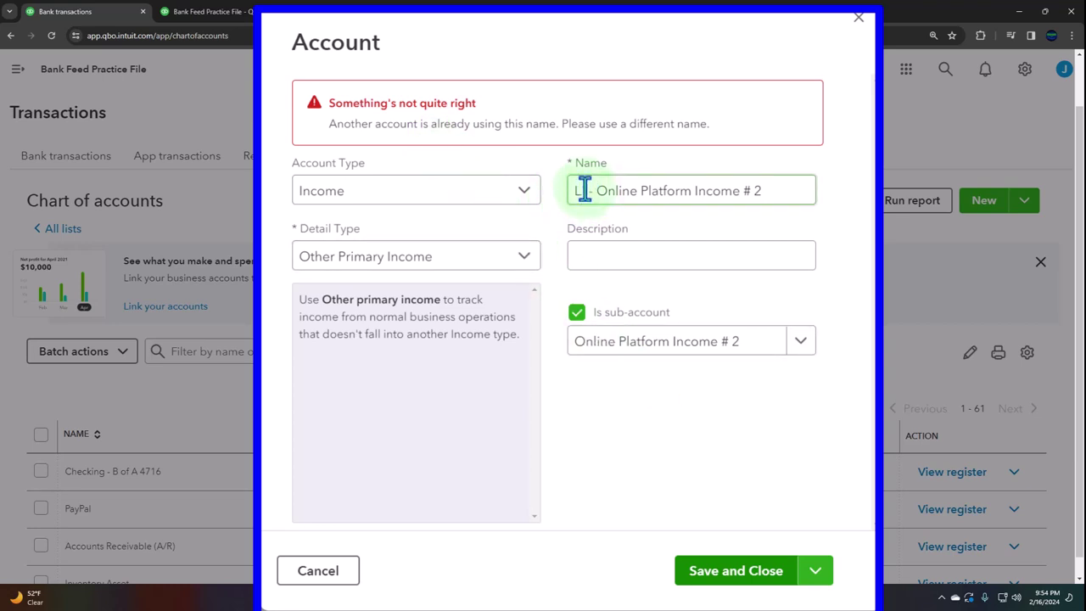
{"action": "left_click", "coordinate": [583, 200]}
{"action": "type", "text": "1"}
{"action": "key", "text": "BackSpace"}
{"action": "type", "text": "2"}
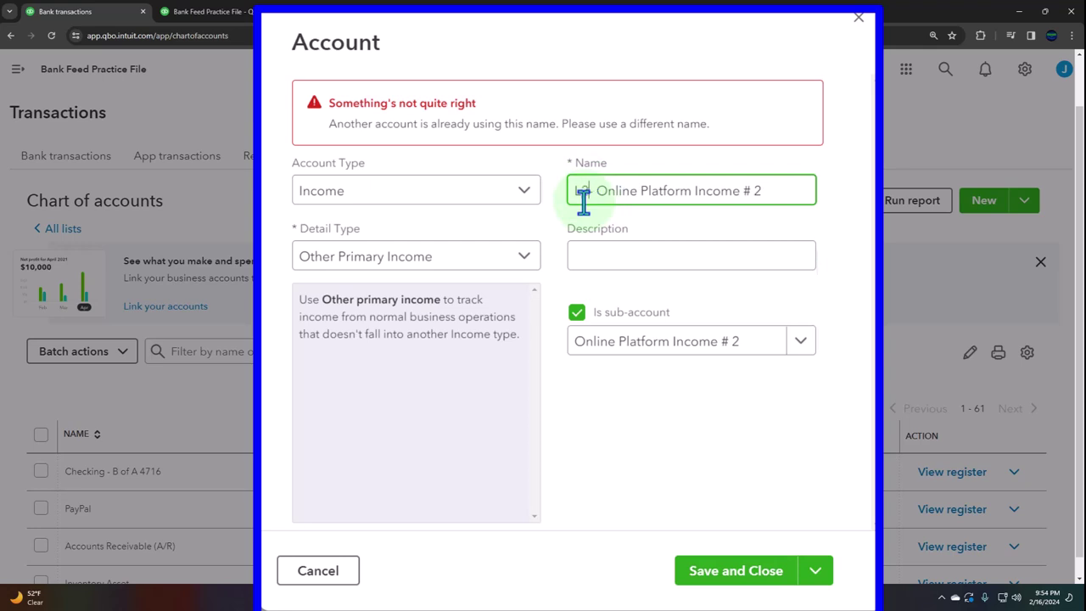
{"action": "left_click", "coordinate": [721, 574]}
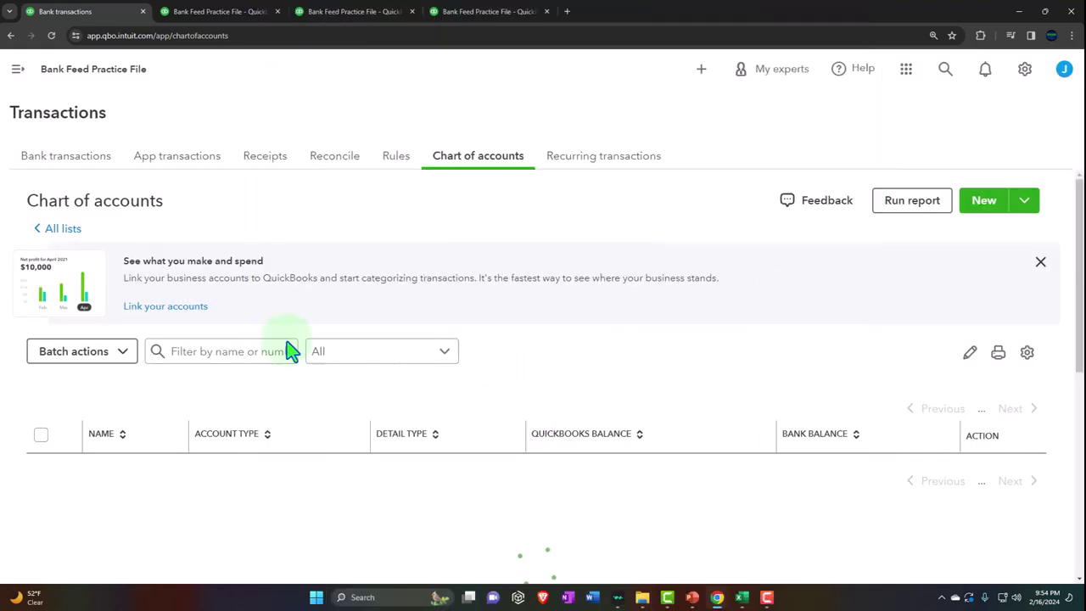
{"action": "scroll", "coordinate": [263, 302], "scroll_direction": "down", "scroll_amount": 8}
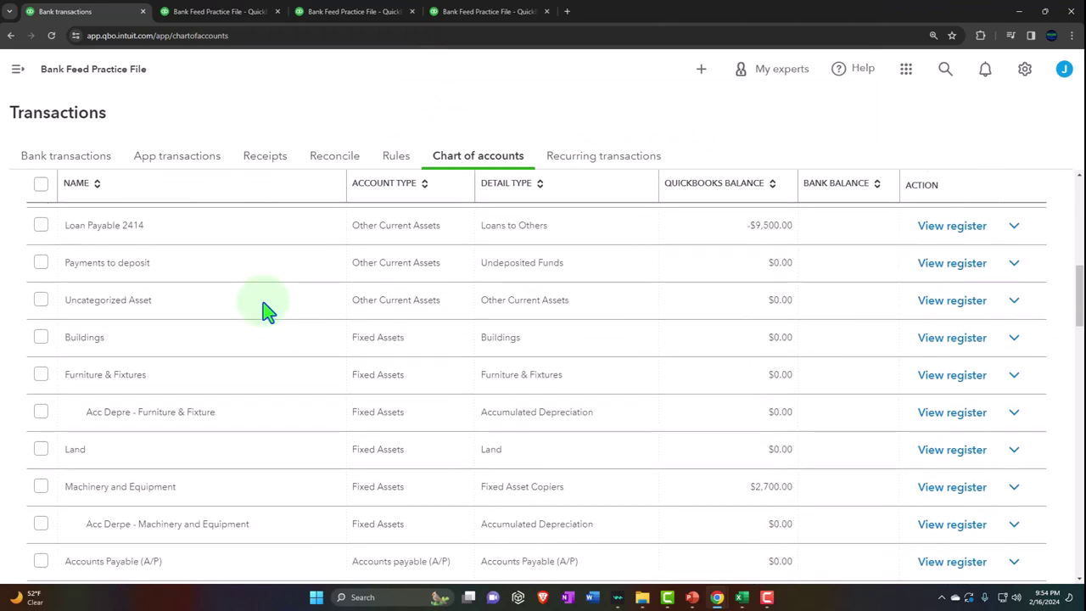
{"action": "scroll", "coordinate": [254, 331], "scroll_direction": "down", "scroll_amount": 5}
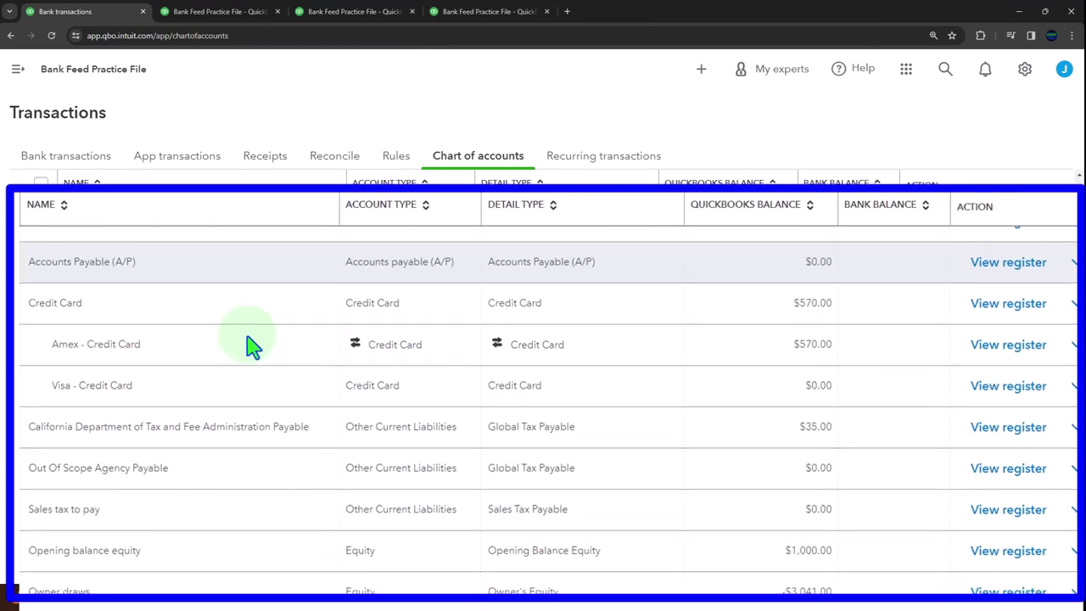
{"action": "scroll", "coordinate": [252, 340], "scroll_direction": "down", "scroll_amount": 5}
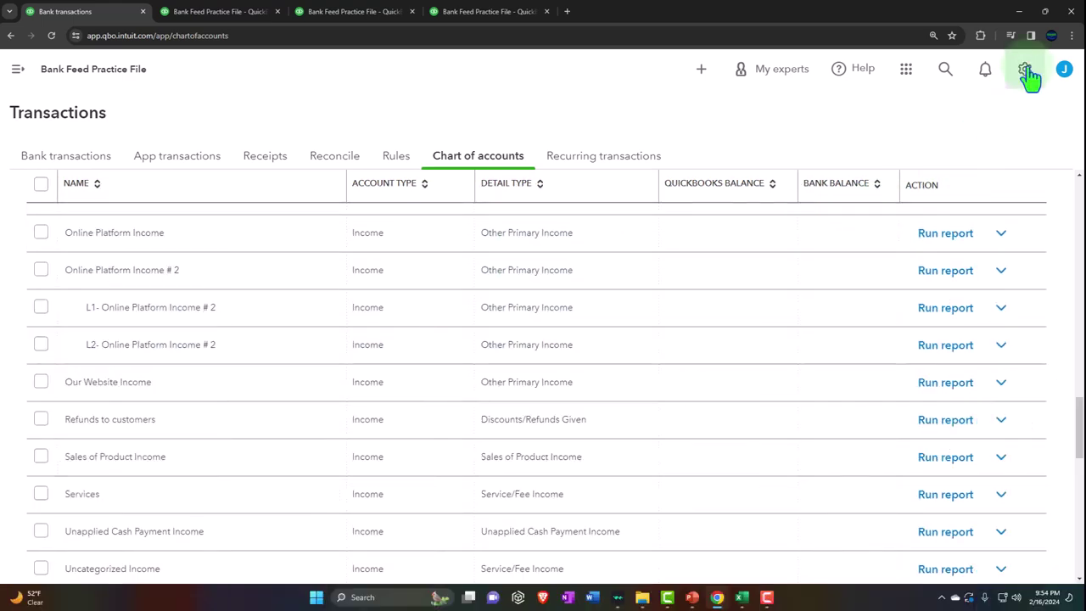
Review the class and location tracking options in the company's advanced settings, then save and close the settings
{"action": "left_click", "coordinate": [1027, 71]}
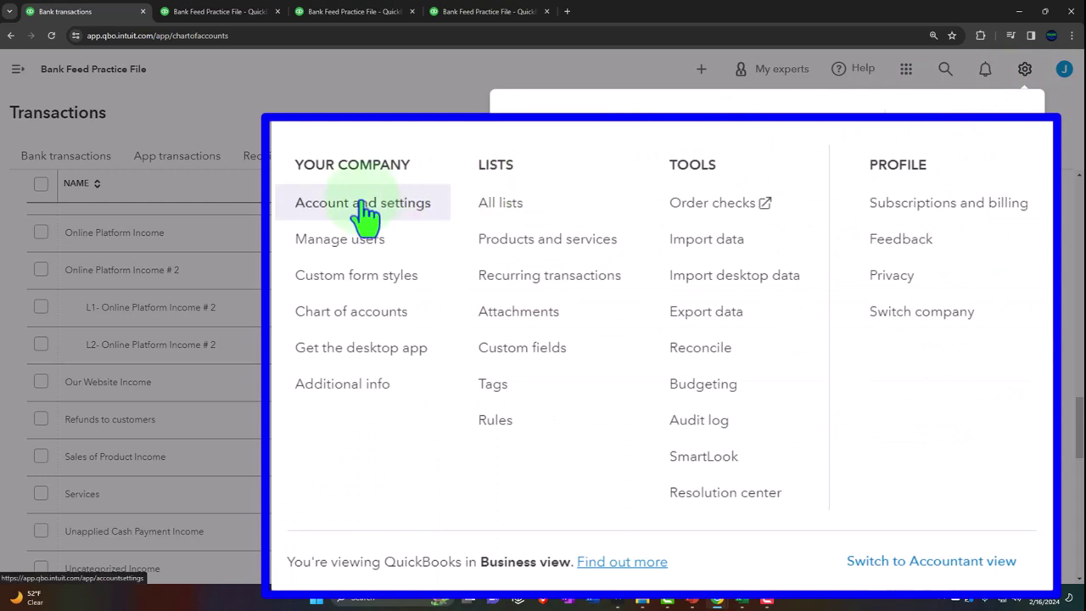
{"action": "left_click", "coordinate": [557, 160]}
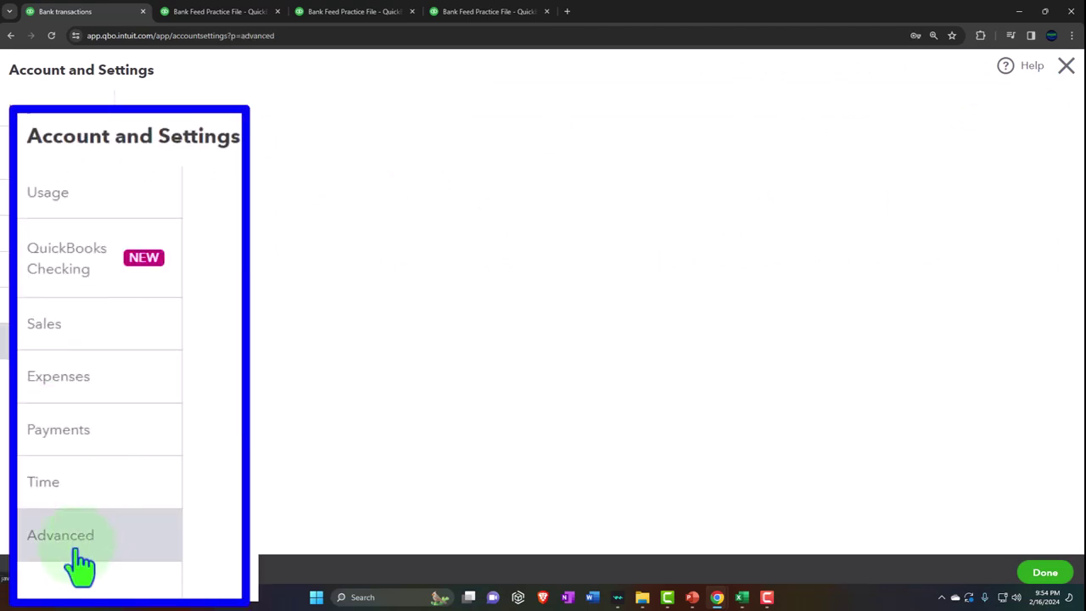
{"action": "scroll", "coordinate": [235, 328], "scroll_direction": "down", "scroll_amount": 1}
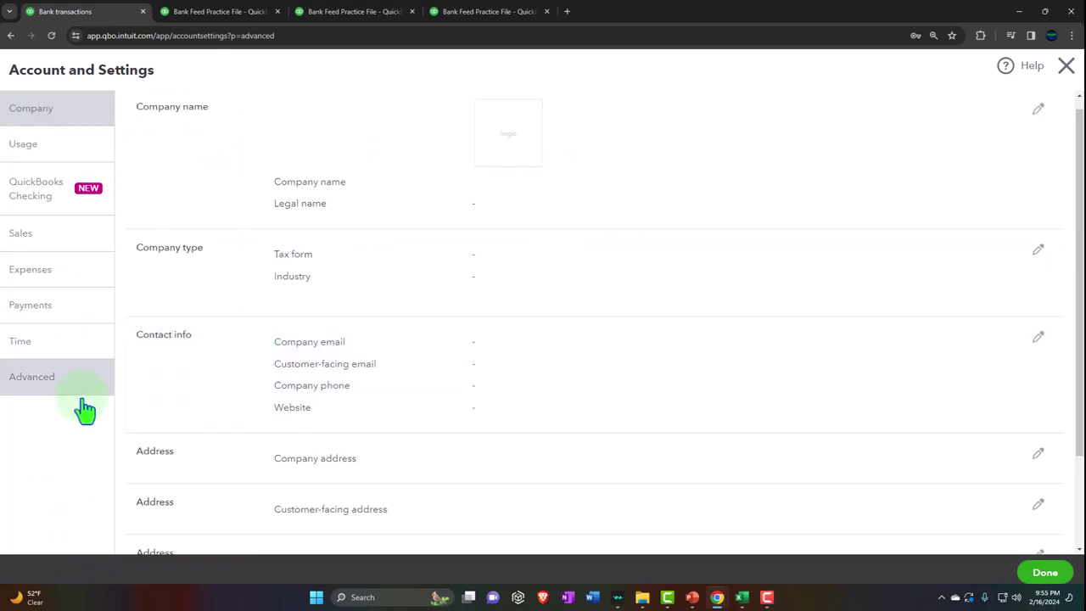
{"action": "left_click", "coordinate": [39, 395]}
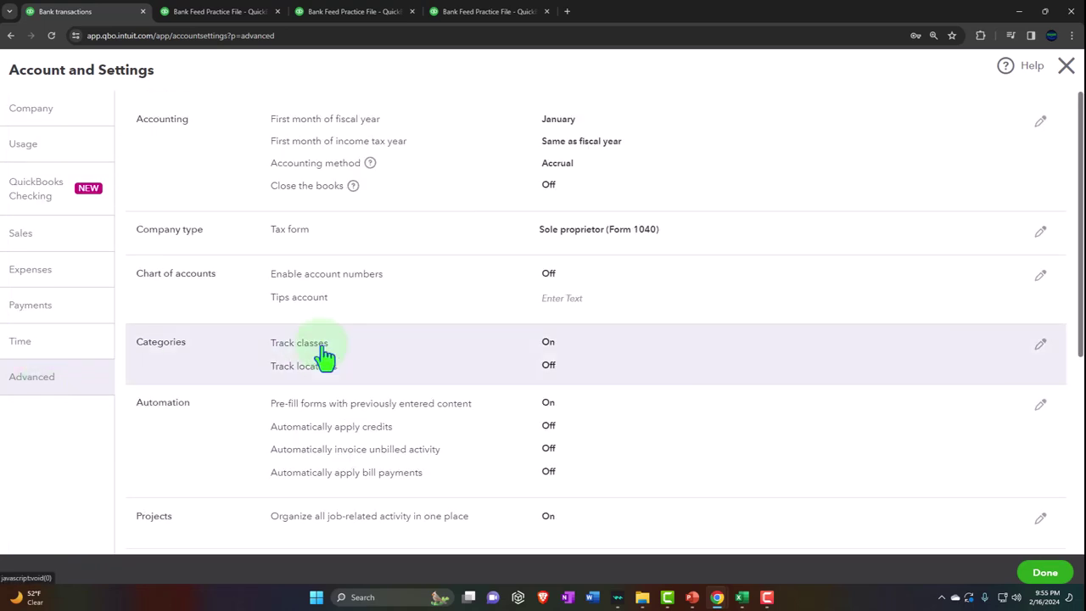
{"action": "left_click", "coordinate": [472, 368]}
{"action": "scroll", "coordinate": [472, 357], "scroll_direction": "down", "scroll_amount": 1}
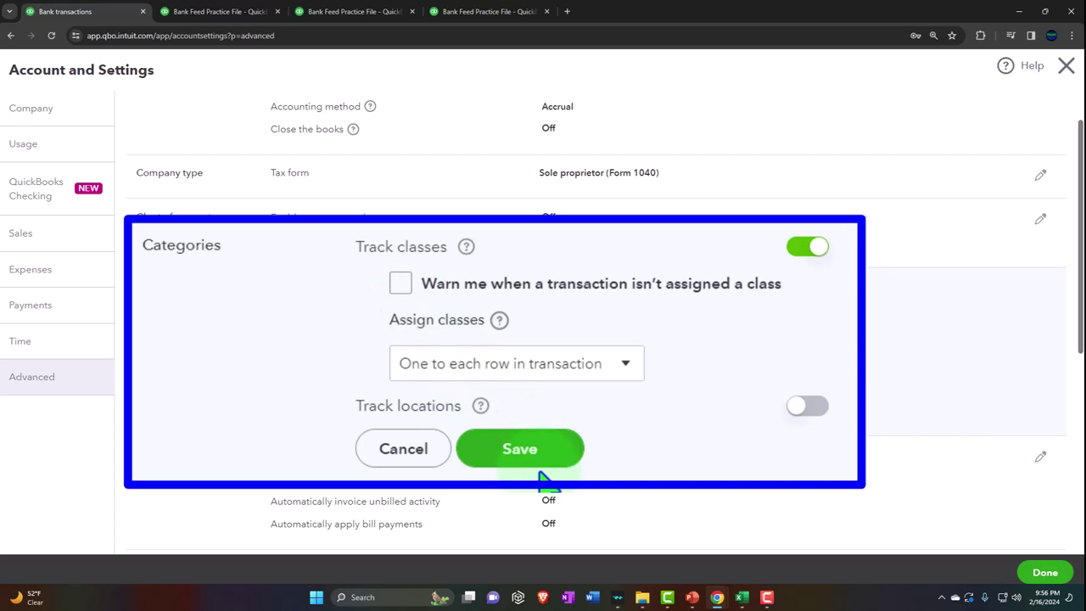
{"action": "left_click", "coordinate": [543, 443]}
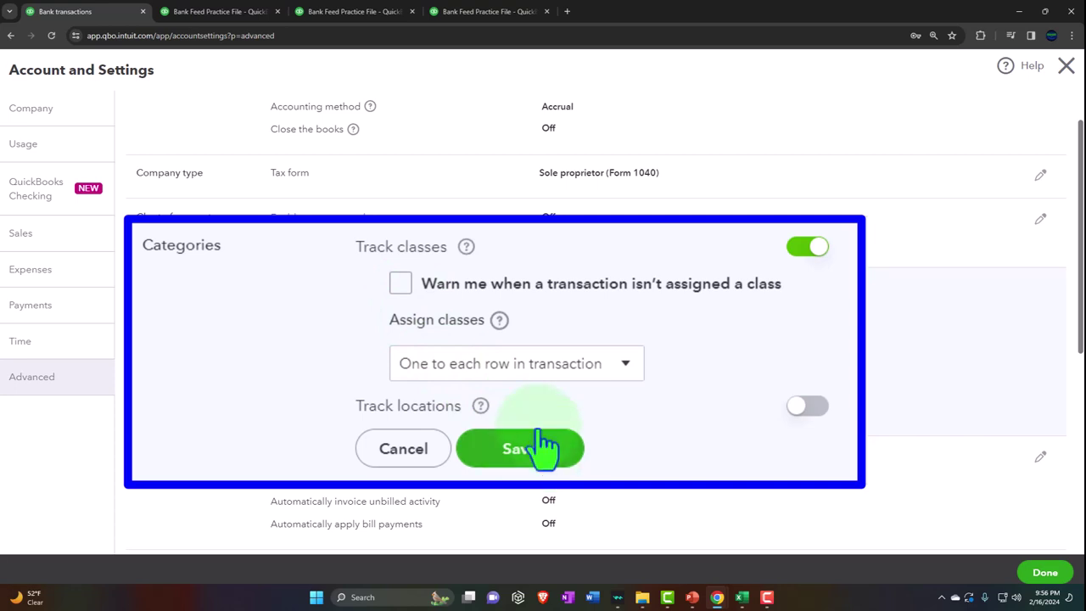
{"action": "left_click", "coordinate": [543, 446]}
{"action": "left_click", "coordinate": [1047, 577]}
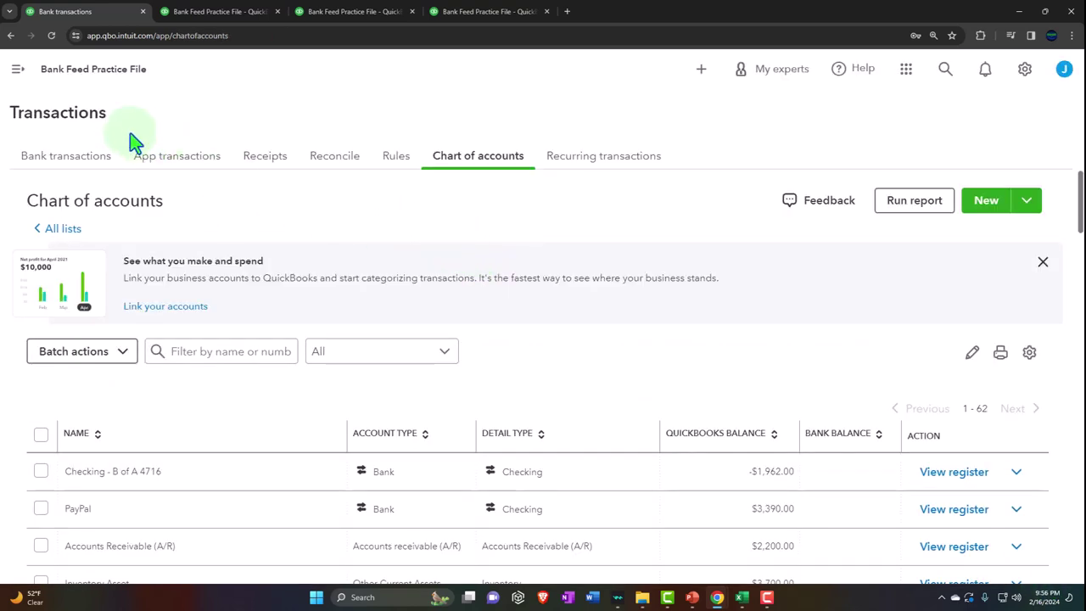
Open the 01/05/2024 Online Platform deposit of $1,470.00 for categorizing in the checking bank feed
{"action": "left_click", "coordinate": [76, 163]}
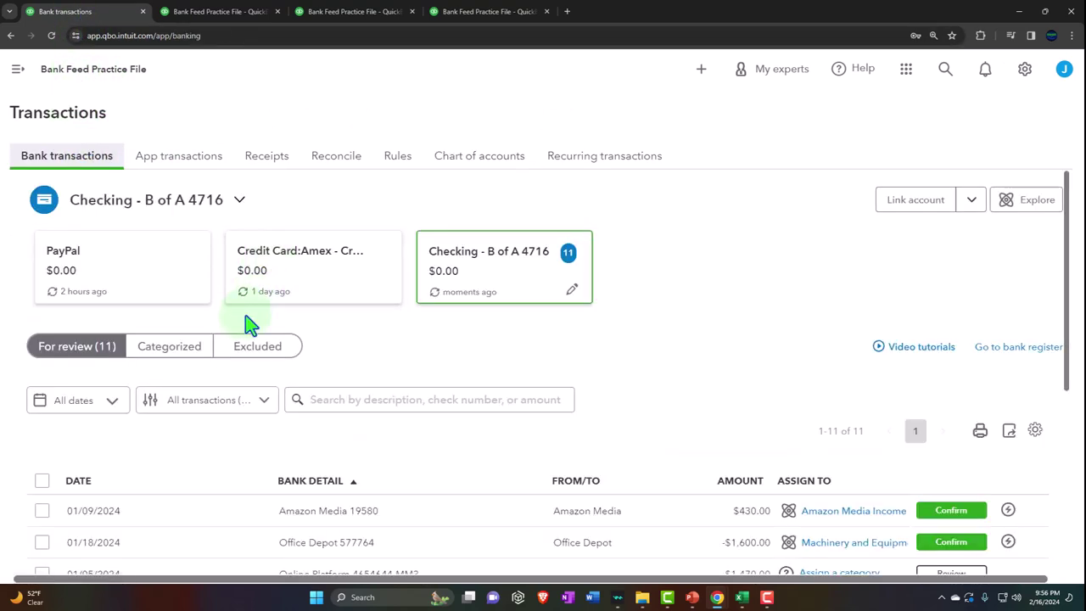
{"action": "scroll", "coordinate": [246, 319], "scroll_direction": "down", "scroll_amount": 3}
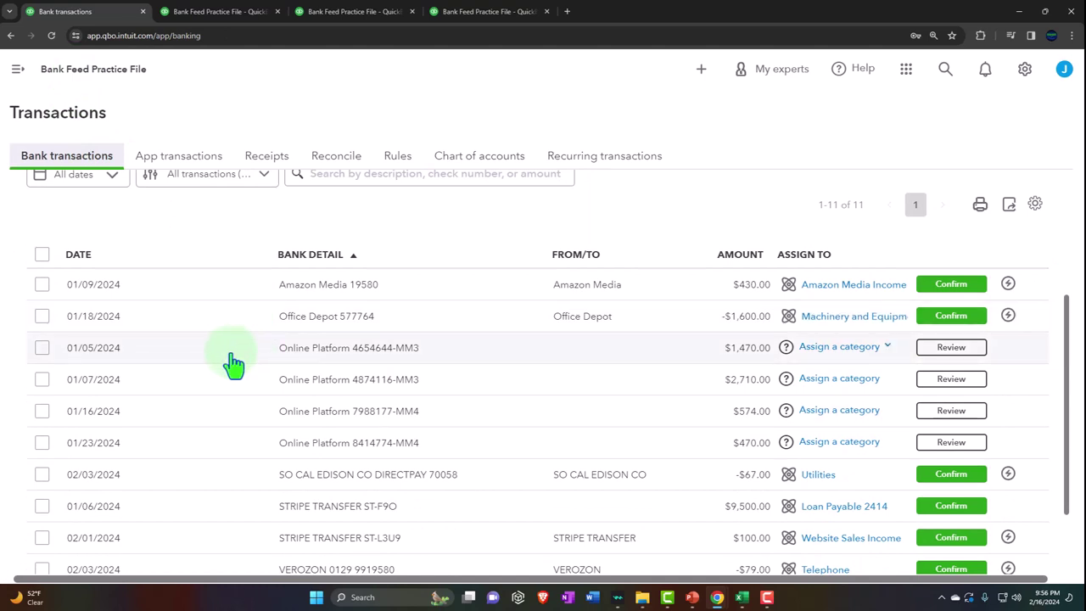
{"action": "left_click", "coordinate": [225, 363]}
{"action": "scroll", "coordinate": [223, 360], "scroll_direction": "down", "scroll_amount": 2}
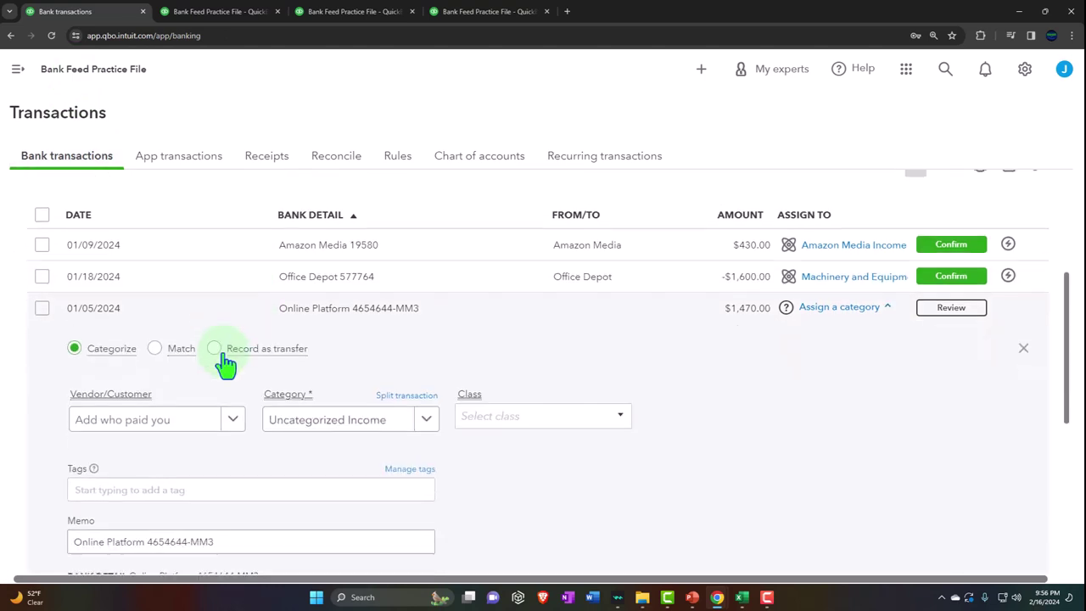
Add and save "Online Platform L1" as a new customer for the deposit, reusing the "Online Platform" text from the memo
{"action": "left_click", "coordinate": [143, 416]}
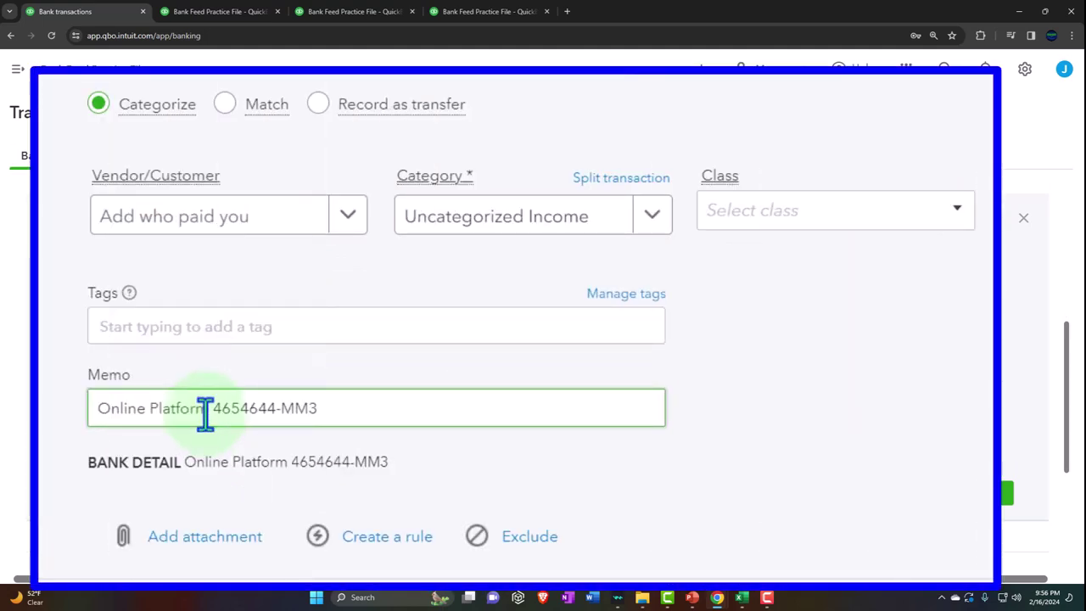
{"action": "left_click_drag", "start_coordinate": [143, 415], "coordinate": [71, 412]}
{"action": "key", "text": "ctrl+c"}
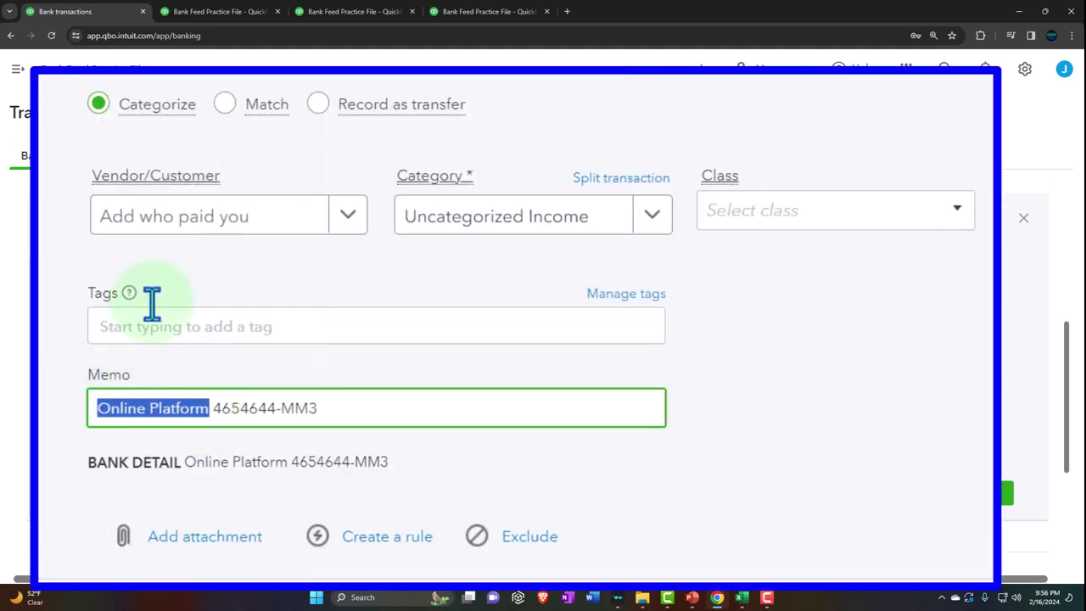
{"action": "left_click", "coordinate": [162, 226]}
{"action": "key", "text": "ctrl+v"}
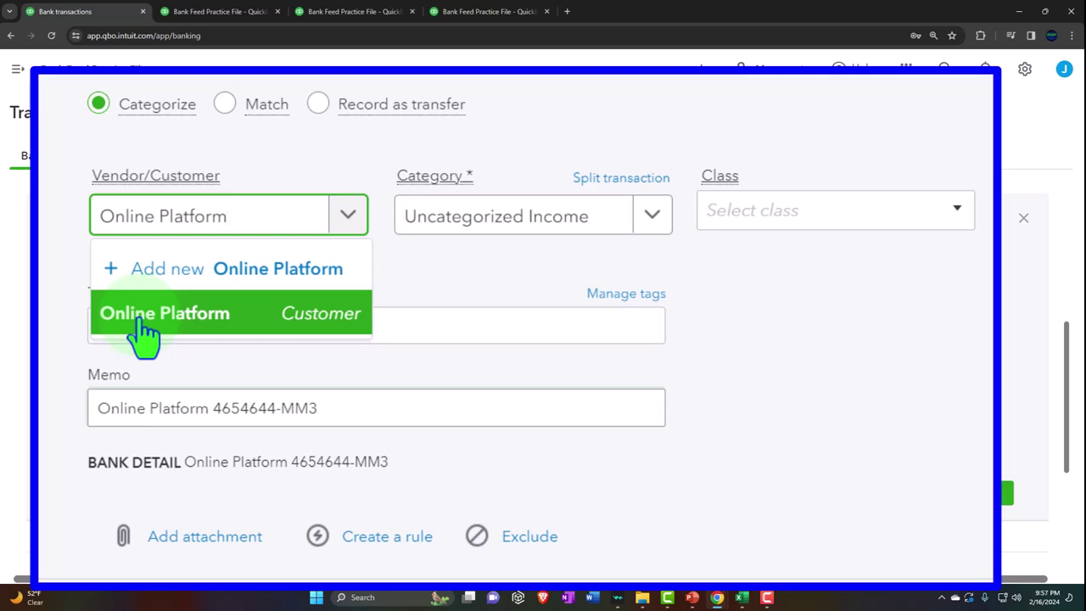
{"action": "type", "text": "L"}
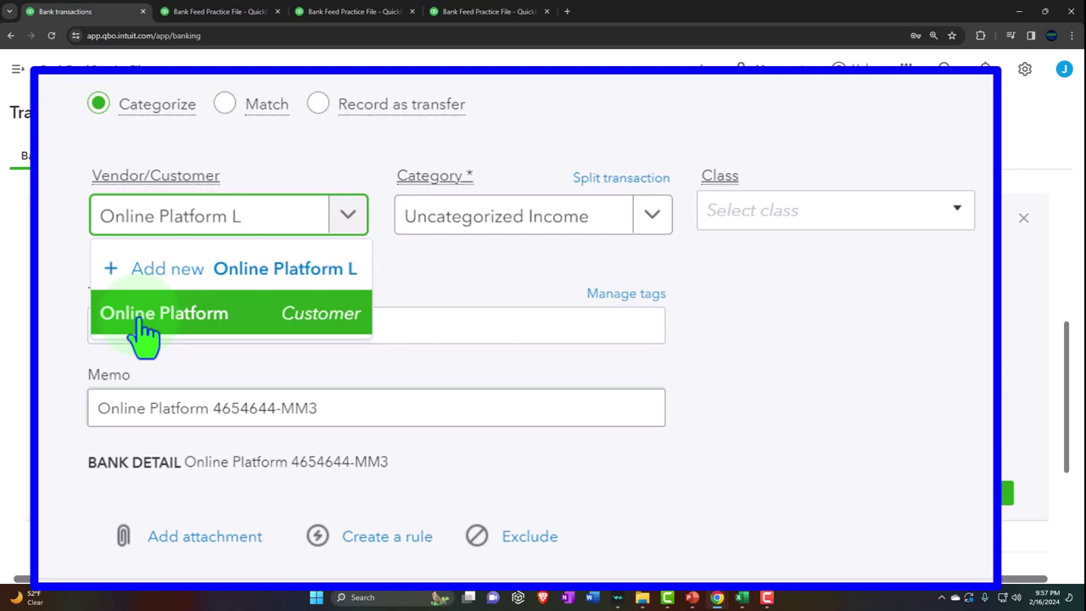
{"action": "type", "text": "1"}
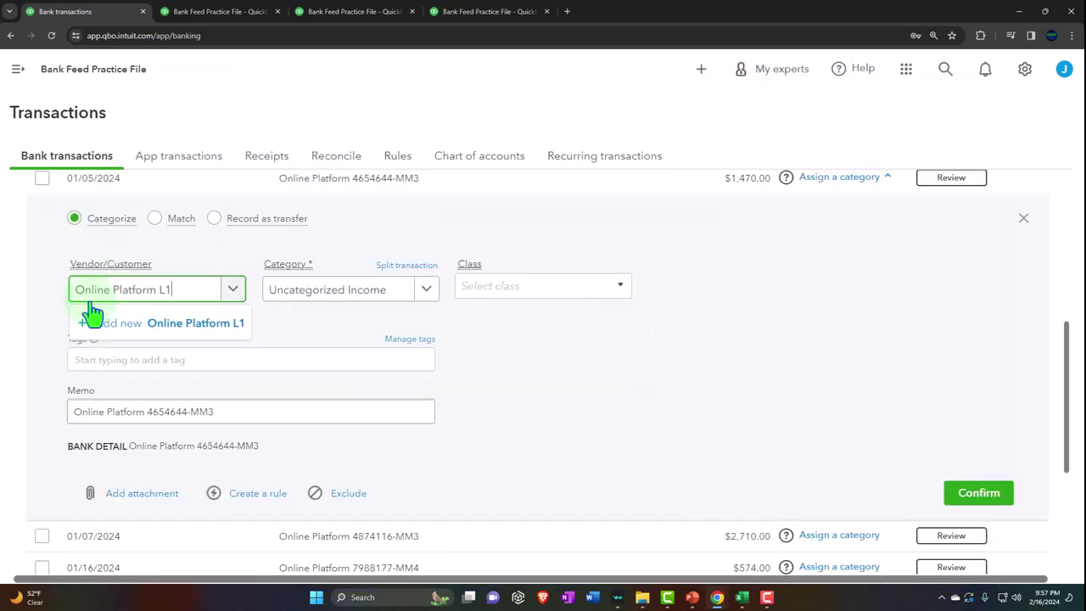
{"action": "left_click", "coordinate": [92, 316]}
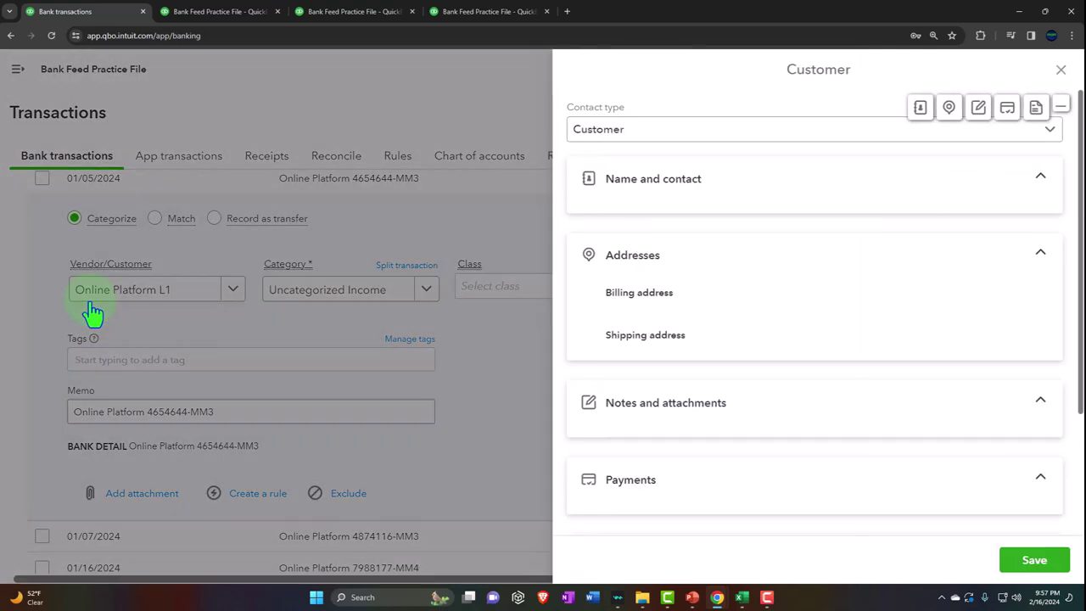
{"action": "left_click", "coordinate": [1034, 563]}
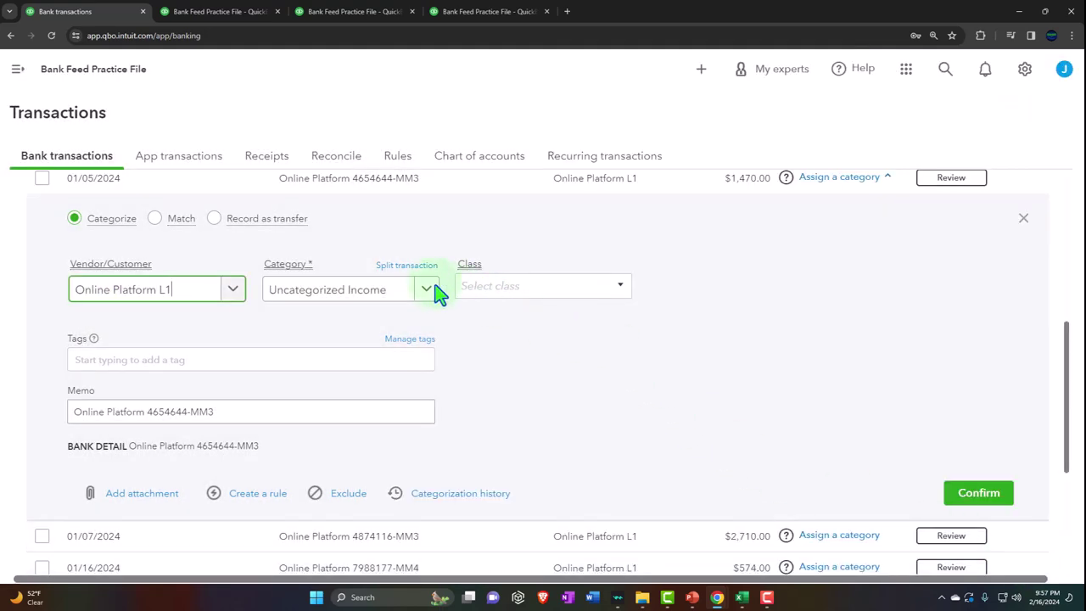
Set the deposit's category to the sub-account L1- Online Platform Income # 2
{"action": "left_click", "coordinate": [428, 291]}
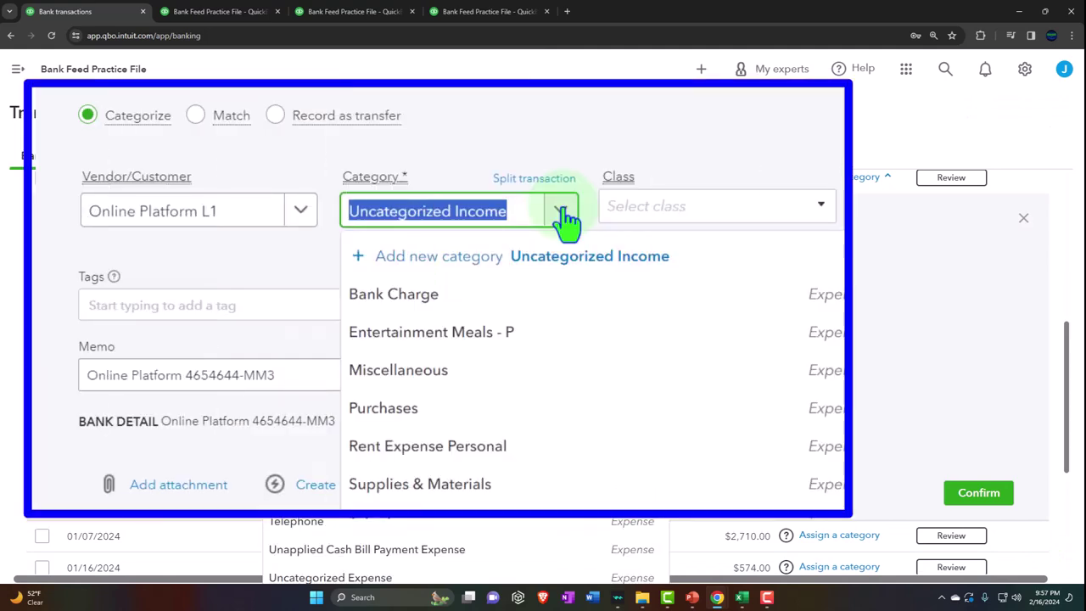
{"action": "type", "text": "onli"}
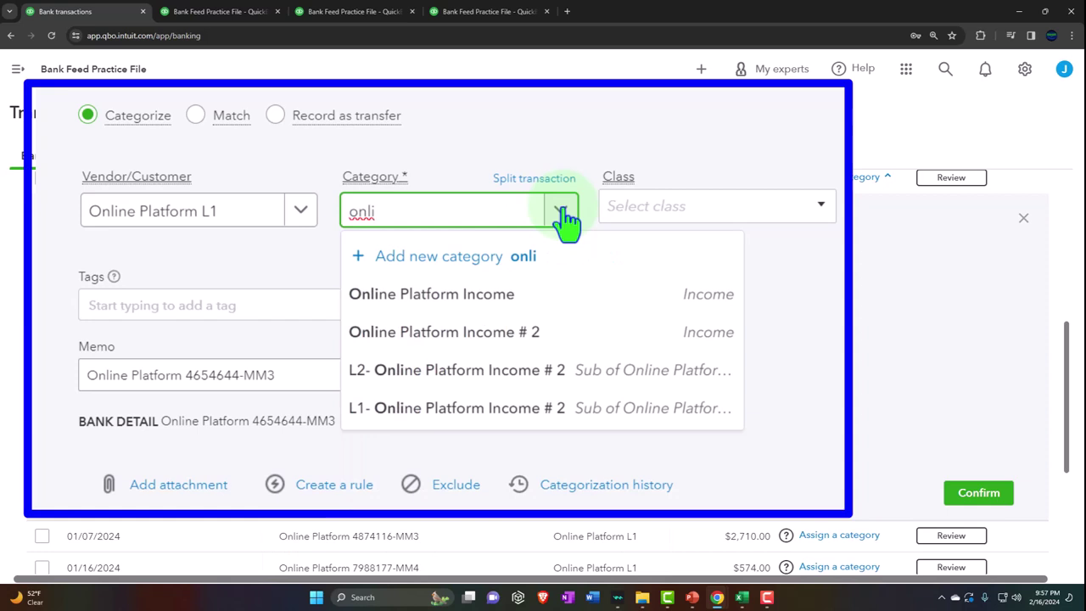
{"action": "left_click", "coordinate": [540, 411]}
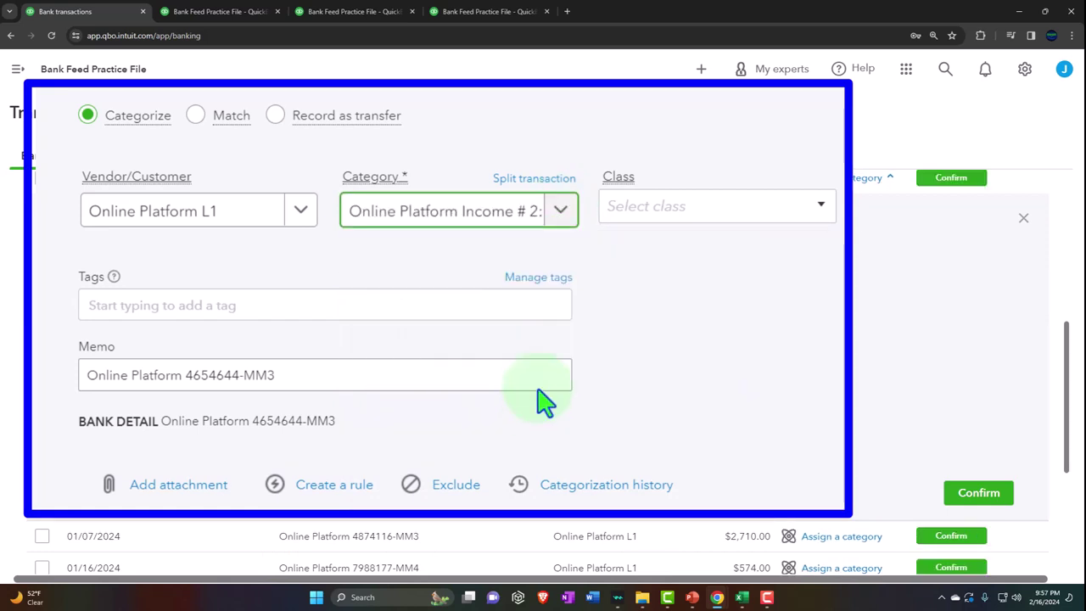
Add and save "L1" as a new class for the 01/05/2024 Online Platform deposit
{"action": "left_click", "coordinate": [823, 222]}
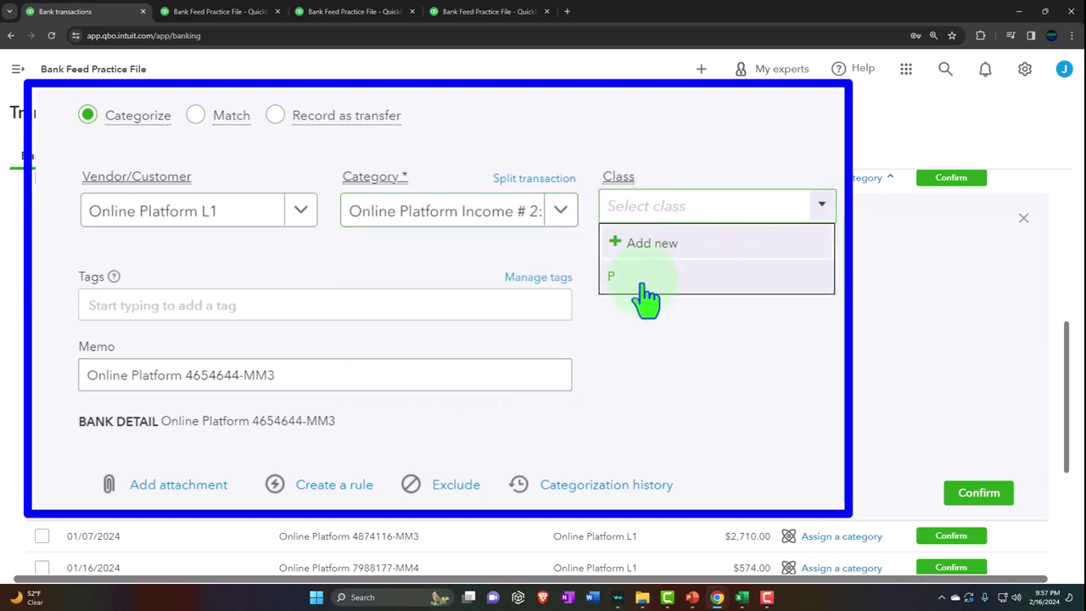
{"action": "left_click", "coordinate": [639, 253]}
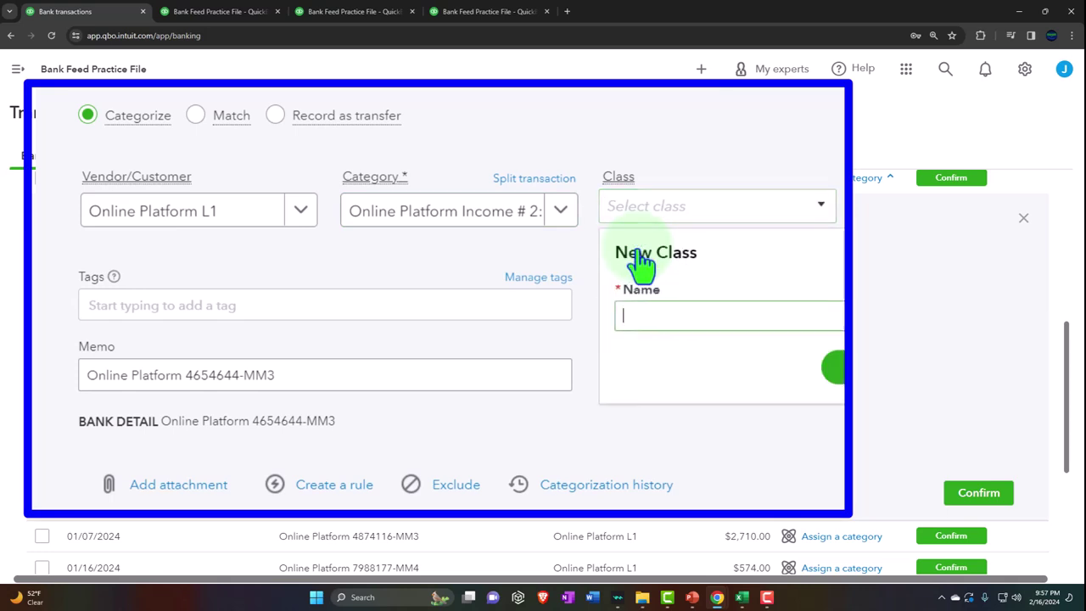
{"action": "type", "text": "L1"}
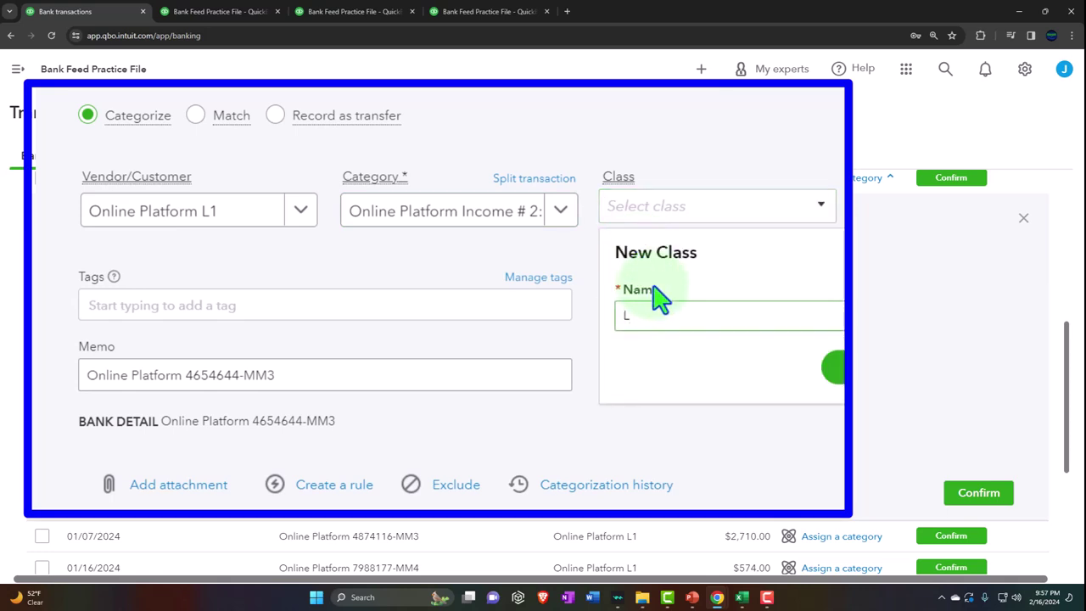
{"action": "left_click", "coordinate": [836, 367]}
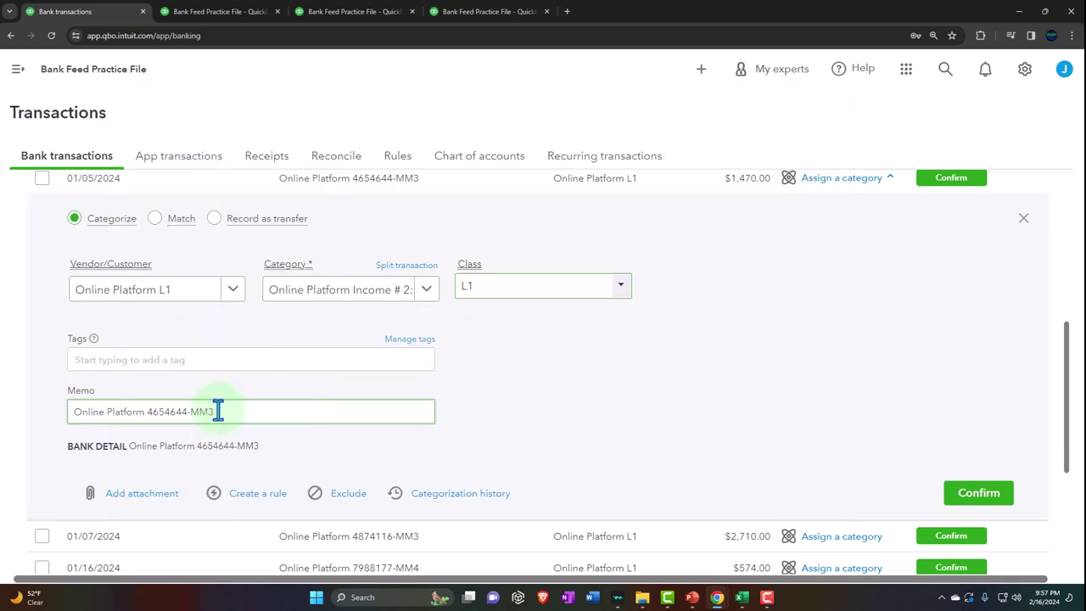
Start a new bank rule from the deposit and name it "Online Platform L1"
{"action": "left_click", "coordinate": [258, 500]}
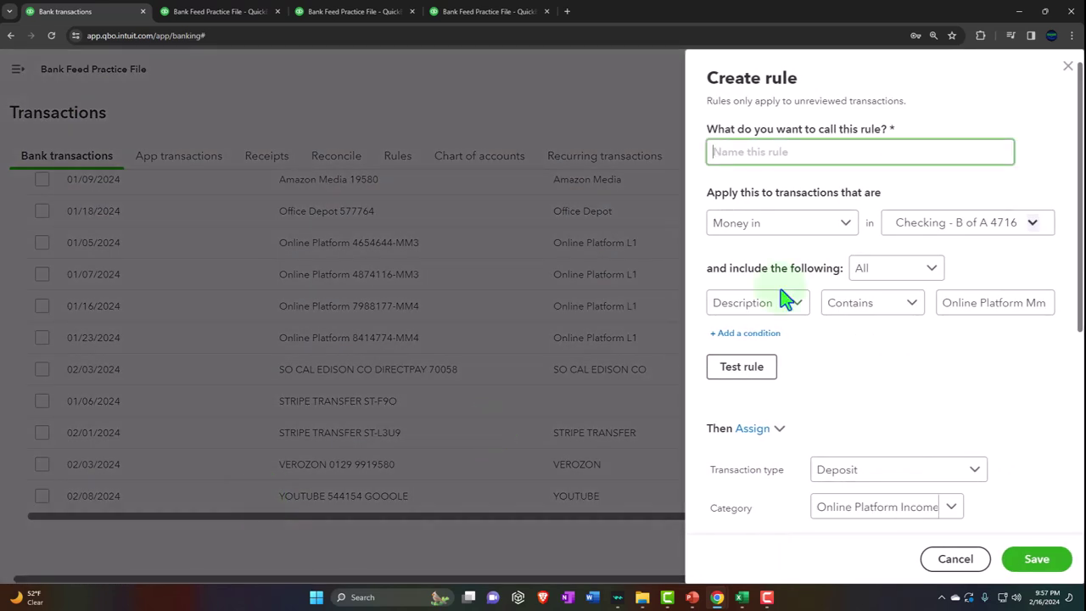
{"action": "left_click", "coordinate": [766, 158]}
{"action": "type", "text": "Online Platform L1"}
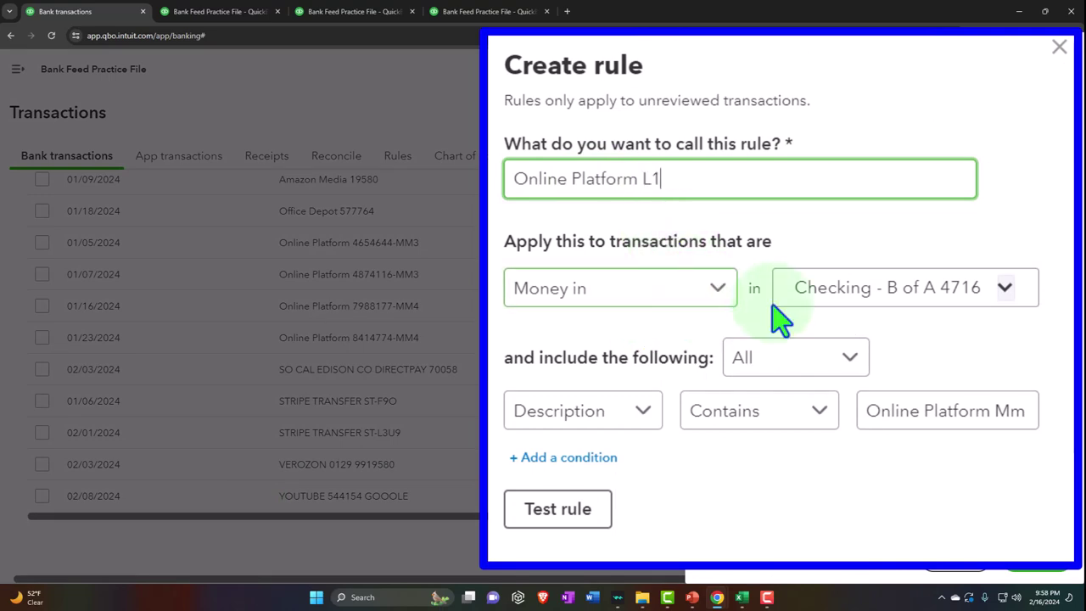
Require all conditions to be met and set the first condition to bank text that contains a value
{"action": "left_click", "coordinate": [852, 360]}
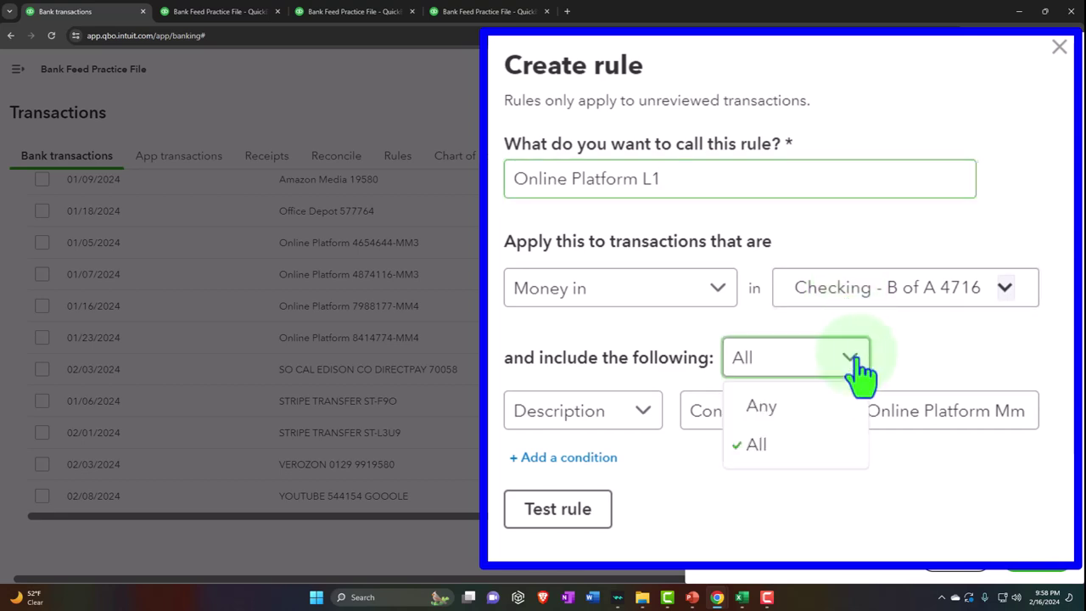
{"action": "left_click", "coordinate": [822, 454]}
{"action": "left_click", "coordinate": [640, 414]}
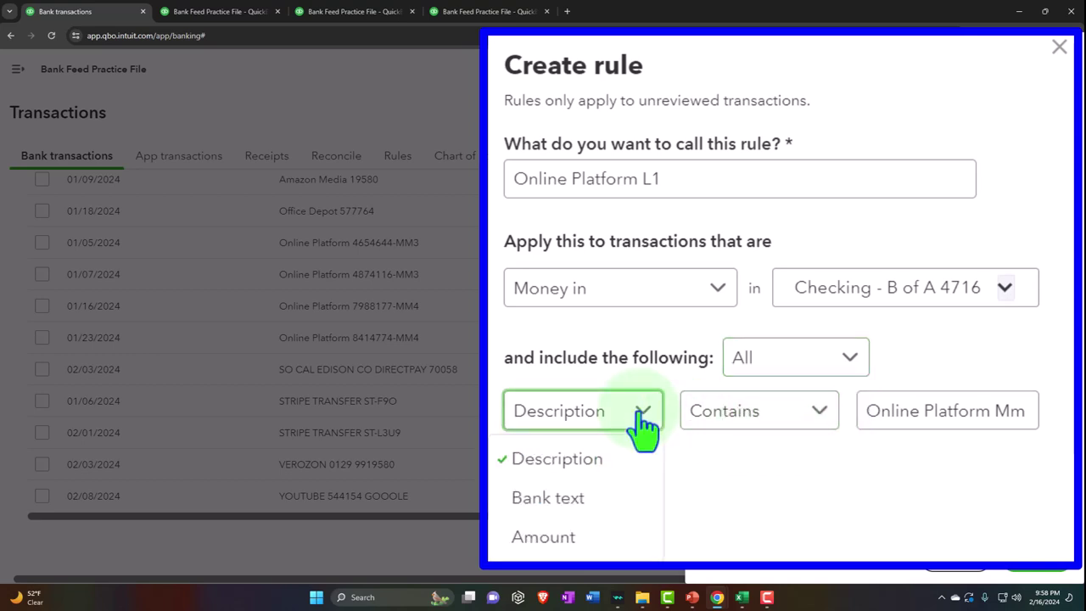
{"action": "left_click", "coordinate": [642, 499]}
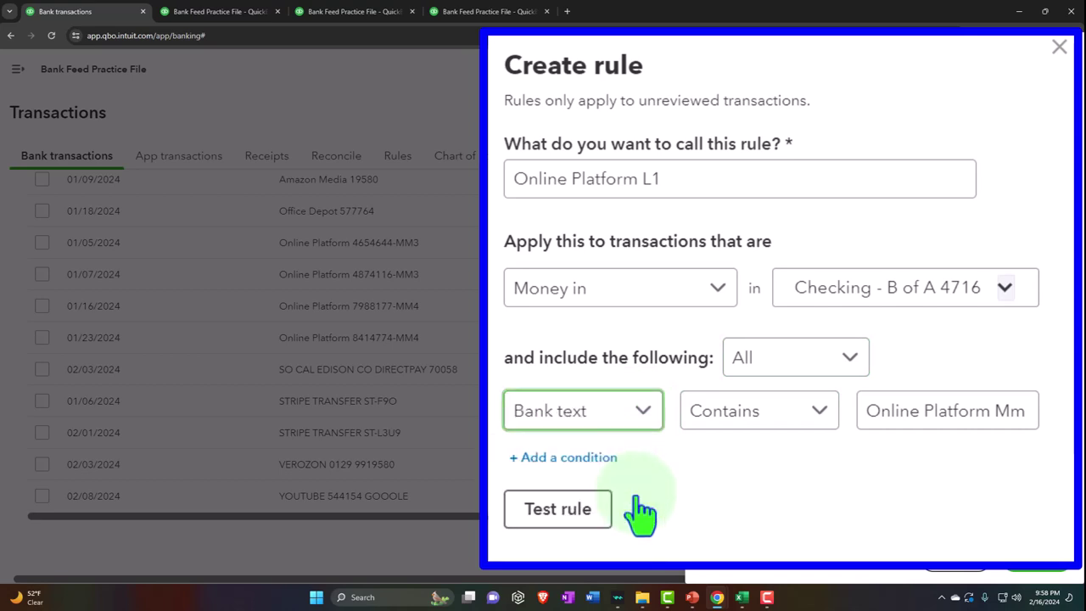
{"action": "left_click", "coordinate": [817, 437]}
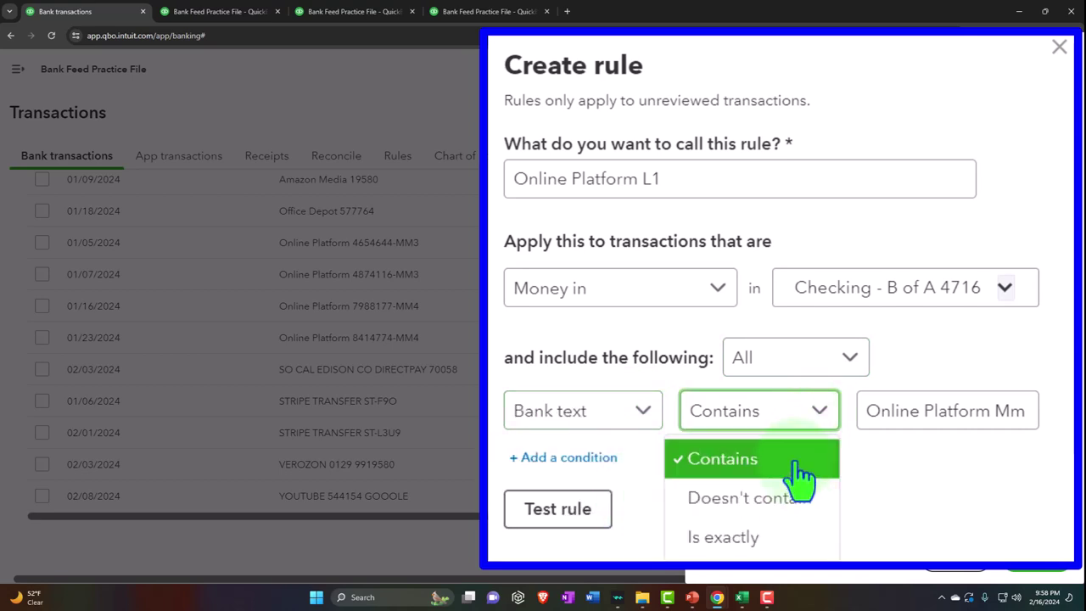
{"action": "left_click", "coordinate": [799, 475]}
Replace the first condition's text with the full bank memo copied from the rule's replacement memo
{"action": "left_click", "coordinate": [988, 417]}
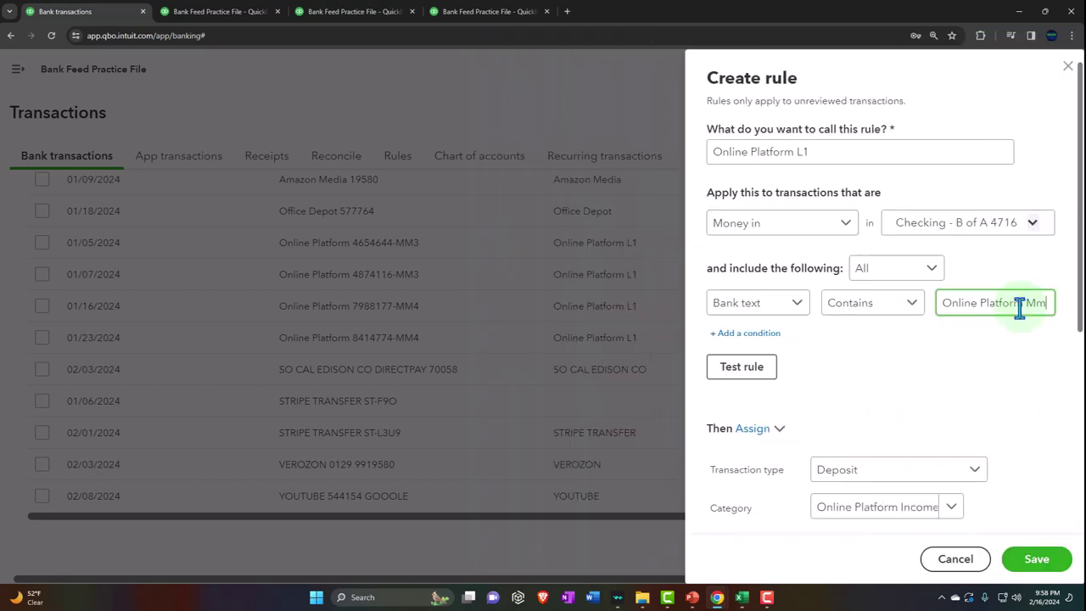
{"action": "scroll", "coordinate": [978, 364], "scroll_direction": "down", "scroll_amount": 3}
{"action": "scroll", "coordinate": [977, 364], "scroll_direction": "down", "scroll_amount": 2}
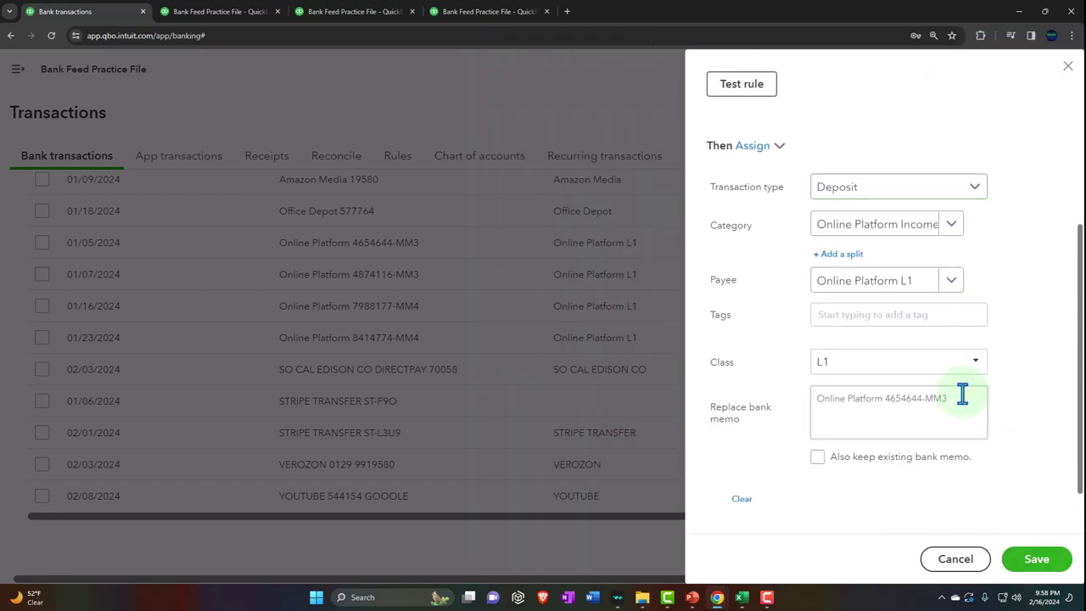
{"action": "left_click_drag", "start_coordinate": [945, 399], "coordinate": [788, 407]}
{"action": "key", "text": "ctrl+c"}
{"action": "scroll", "coordinate": [943, 344], "scroll_direction": "up", "scroll_amount": 5}
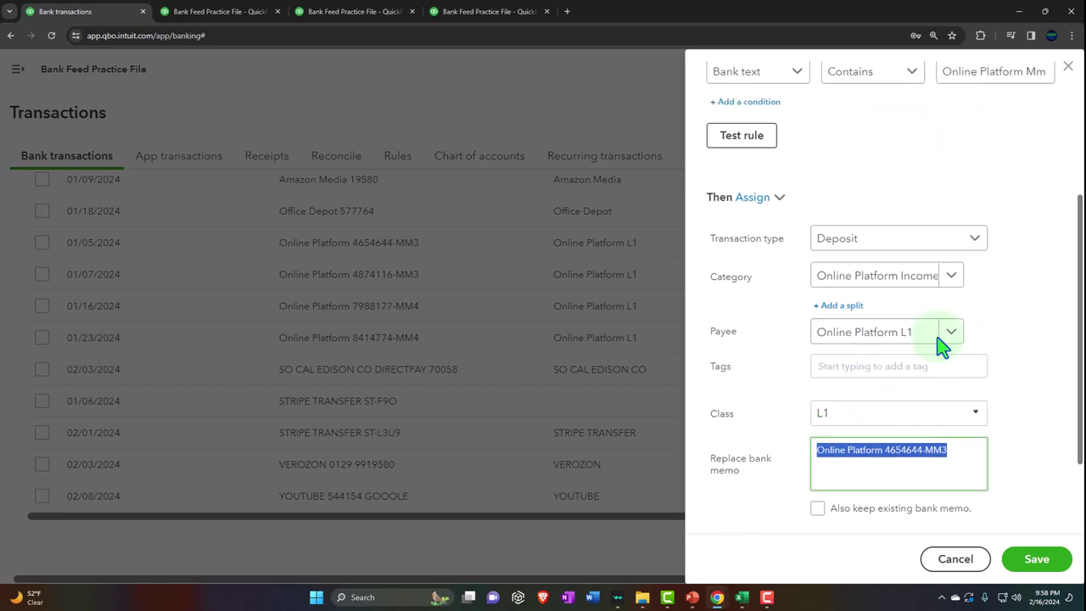
{"action": "left_click_drag", "start_coordinate": [940, 296], "coordinate": [1008, 296]}
{"action": "left_click_drag", "start_coordinate": [974, 363], "coordinate": [1073, 373]}
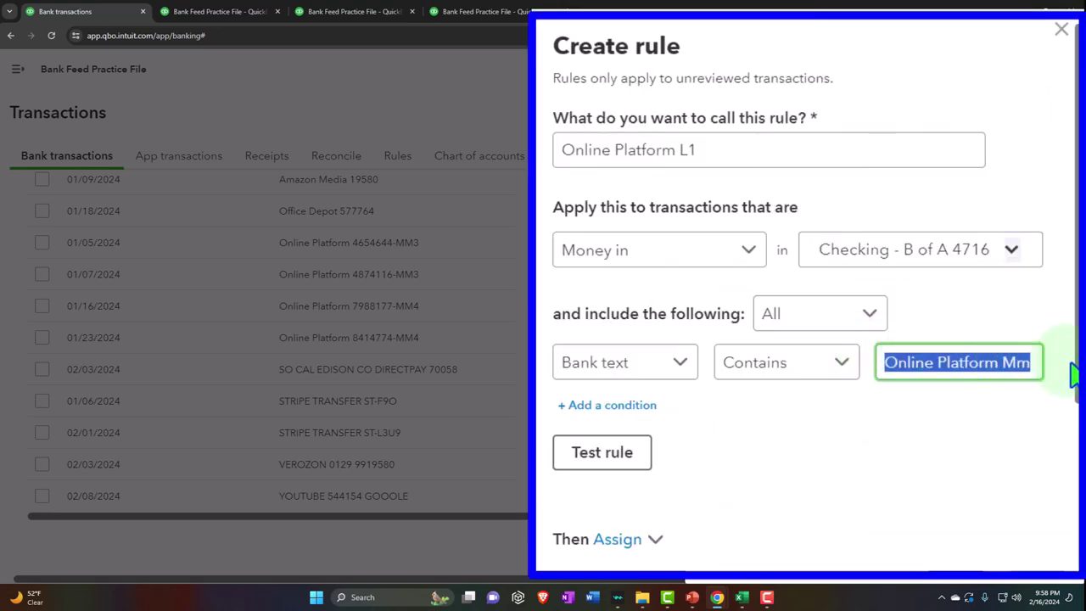
{"action": "key", "text": "ctrl+v"}
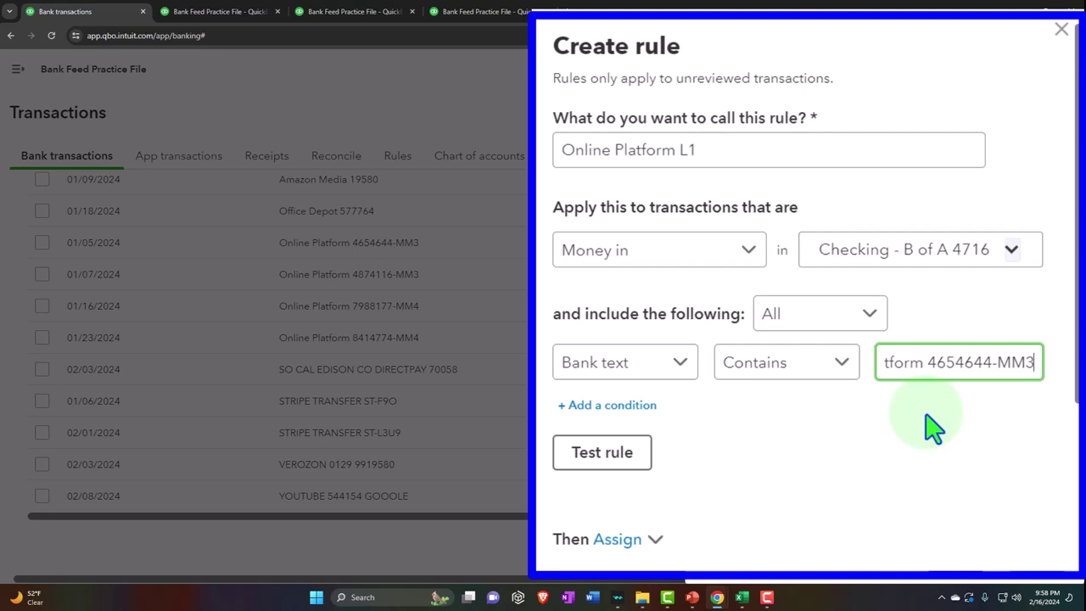
Trim the first condition's text to "Online Platform", removing the transaction number and the MM3 suffix
{"action": "key", "text": "BackSpace"}
{"action": "key", "text": "BackSpace"}
{"action": "key", "text": "BackSpace"}
{"action": "key", "text": "BackSpace"}
{"action": "key", "text": "BackSpace"}
{"action": "key", "text": "BackSpace"}
{"action": "key", "text": "BackSpace"}
{"action": "key", "text": "BackSpace"}
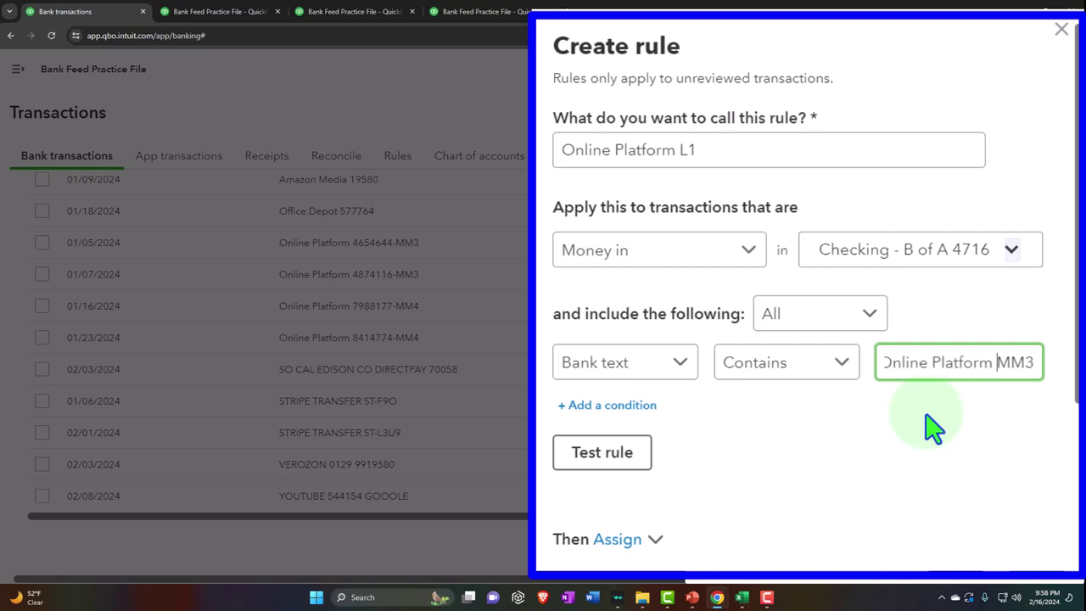
{"action": "key", "text": "ctrl+Left"}
{"action": "key", "text": "ctrl+Left"}
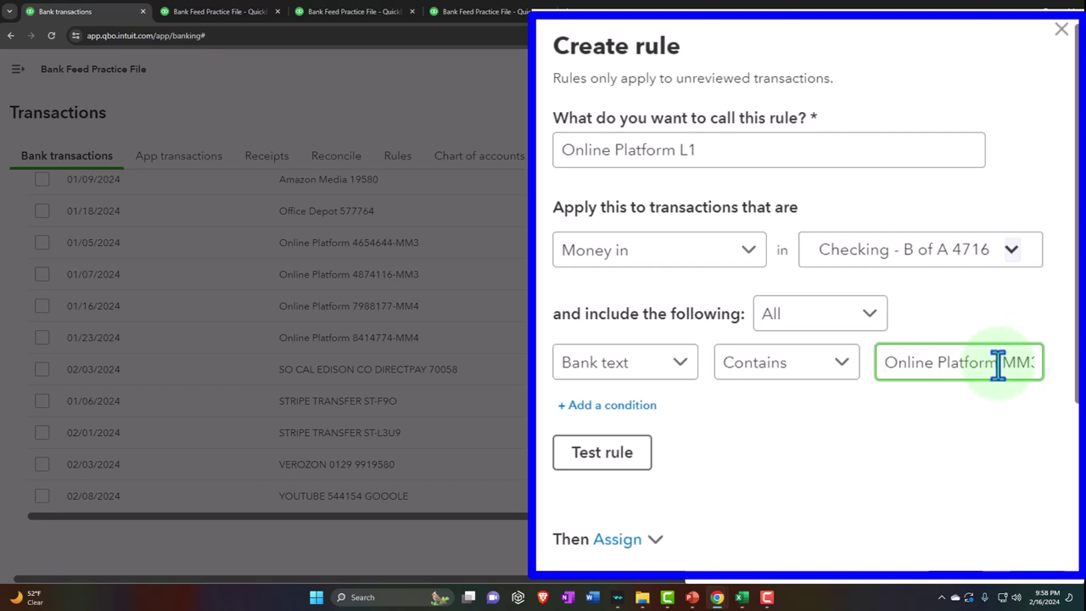
{"action": "left_click_drag", "start_coordinate": [997, 362], "coordinate": [1037, 364]}
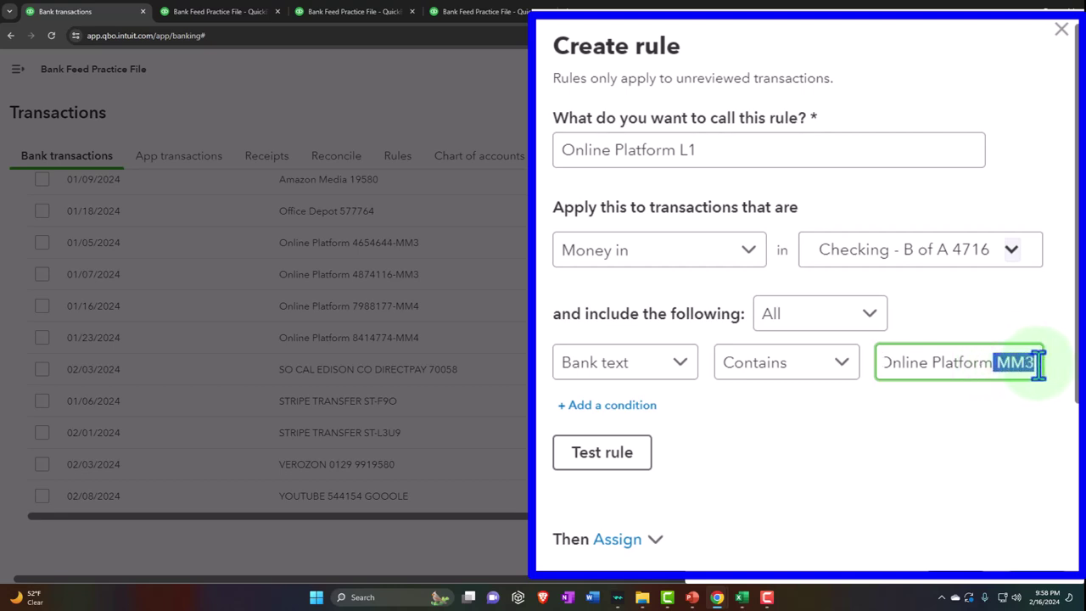
{"action": "key", "text": "BackSpace"}
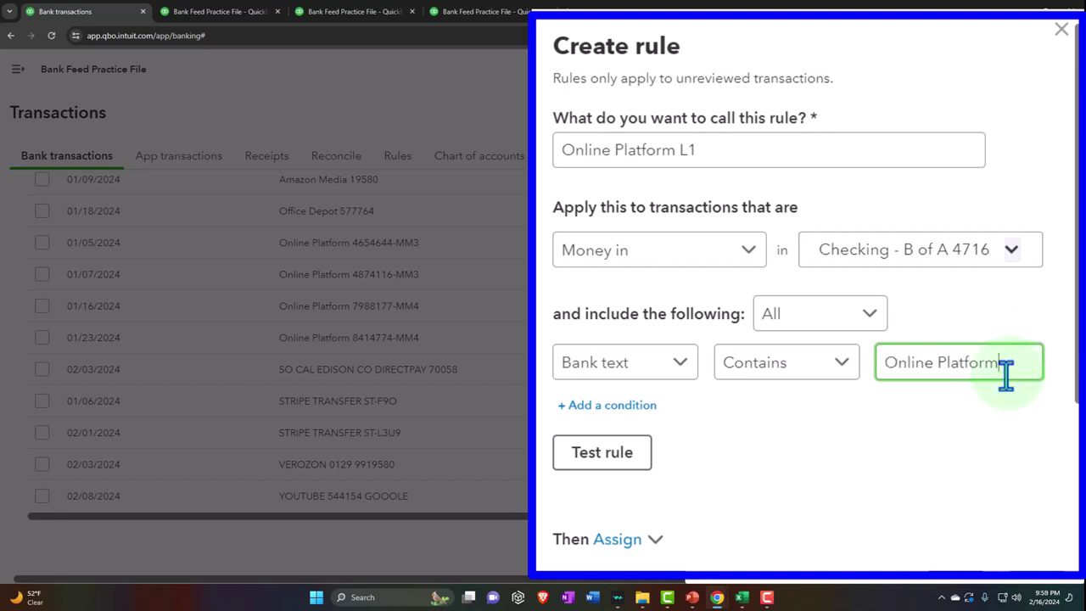
Add a second condition for bank text that contains the copied bank memo
{"action": "left_click", "coordinate": [611, 405]}
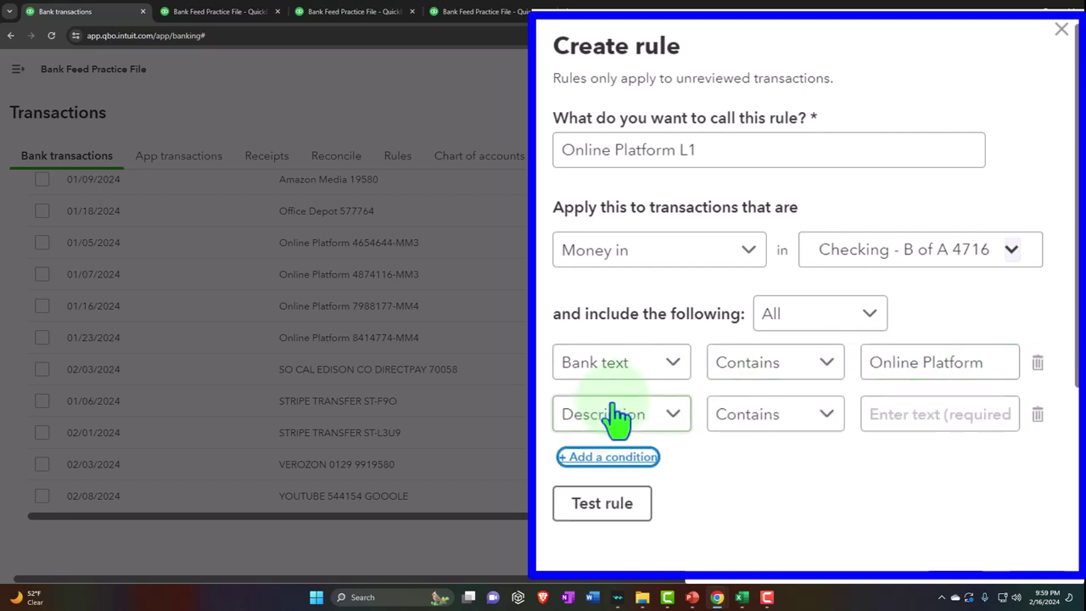
{"action": "left_click", "coordinate": [672, 414]}
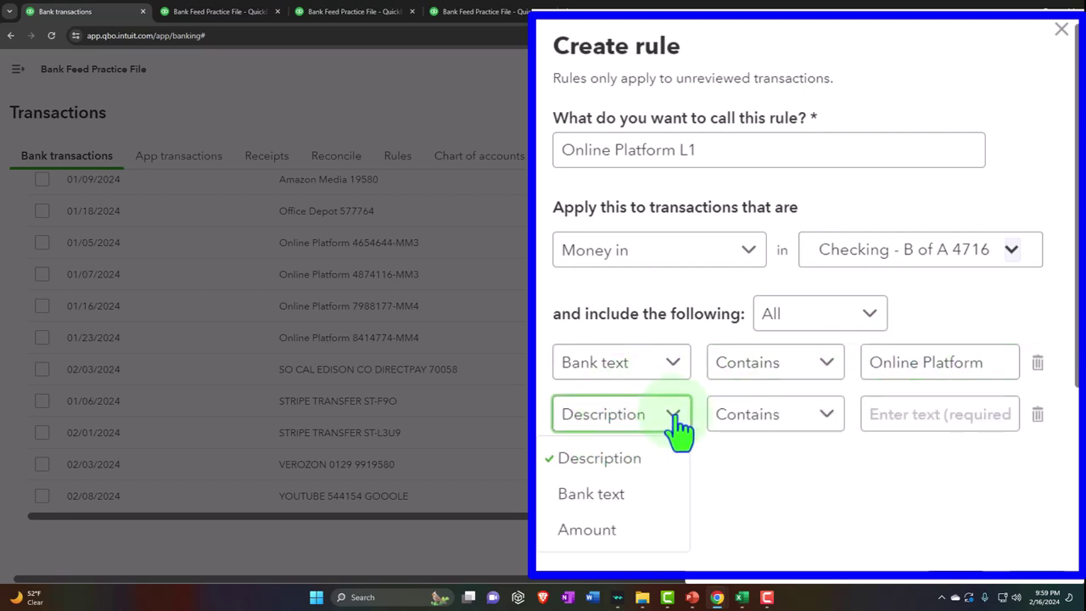
{"action": "left_click", "coordinate": [662, 499]}
{"action": "left_click", "coordinate": [895, 414]}
{"action": "key", "text": "ctrl+v"}
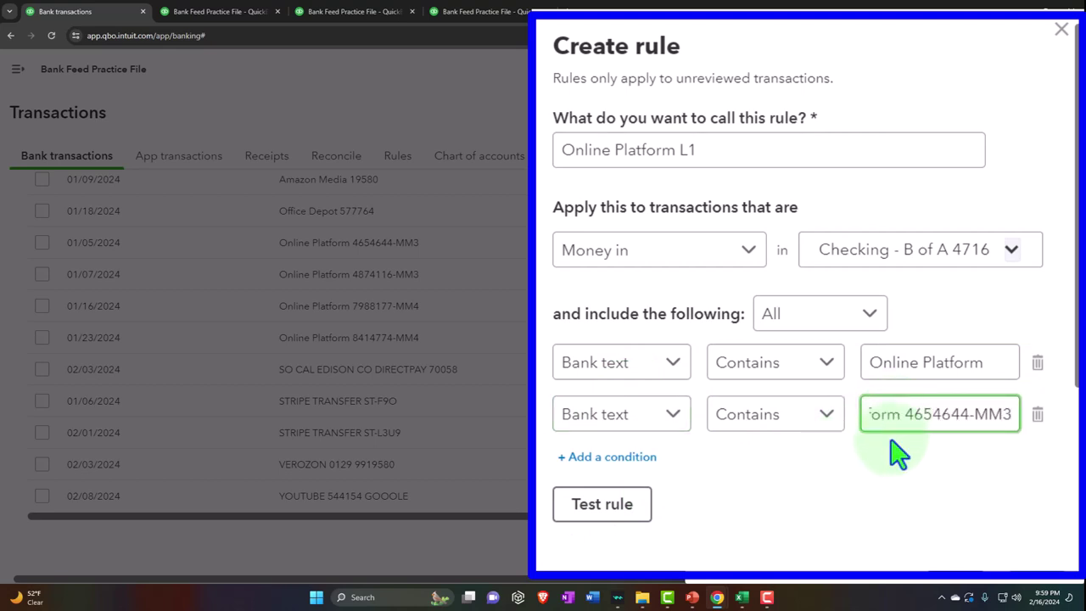
Trim the second condition's text to "MM3"
{"action": "key", "text": "BackSpace"}
{"action": "key", "text": "BackSpace"}
{"action": "key", "text": "BackSpace"}
{"action": "key", "text": "BackSpace"}
{"action": "key", "text": "BackSpace"}
{"action": "key", "text": "BackSpace"}
{"action": "key", "text": "BackSpace"}
{"action": "key", "text": "BackSpace"}
{"action": "key", "text": "BackSpace"}
{"action": "key", "text": "BackSpace"}
{"action": "key", "text": "BackSpace"}
{"action": "key", "text": "BackSpace"}
{"action": "key", "text": "BackSpace"}
{"action": "key", "text": "BackSpace"}
{"action": "key", "text": "BackSpace"}
{"action": "key", "text": "BackSpace"}
{"action": "key", "text": "BackSpace"}
{"action": "key", "text": "BackSpace"}
{"action": "key", "text": "BackSpace"}
{"action": "key", "text": "BackSpace"}
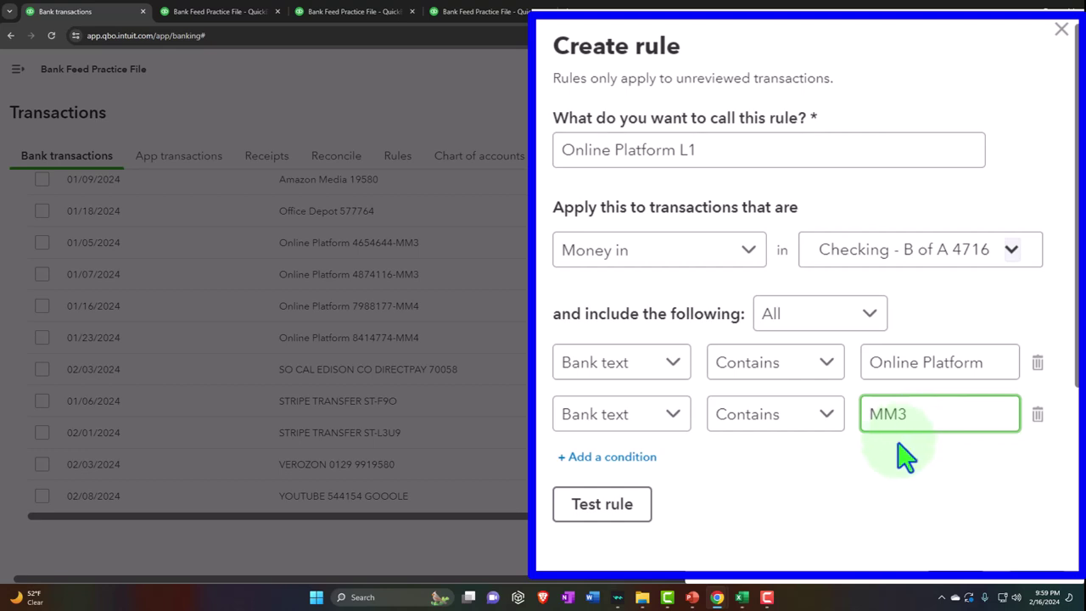
Test the rule's two conditions against the unreviewed transactions
{"action": "left_click", "coordinate": [628, 509]}
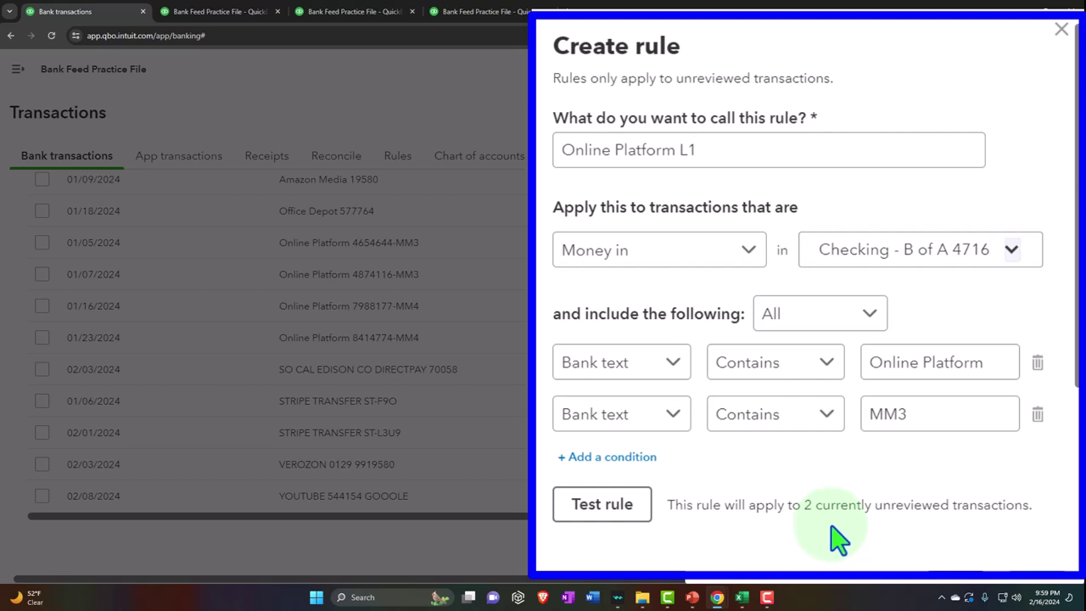
{"action": "left_click", "coordinate": [587, 163]}
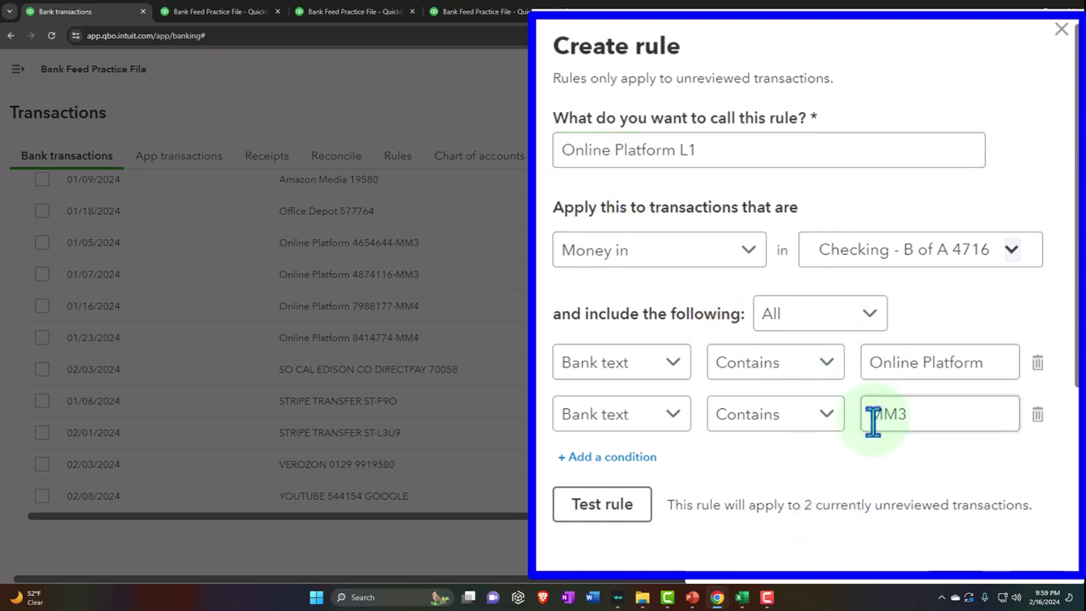
{"action": "left_click", "coordinate": [885, 450]}
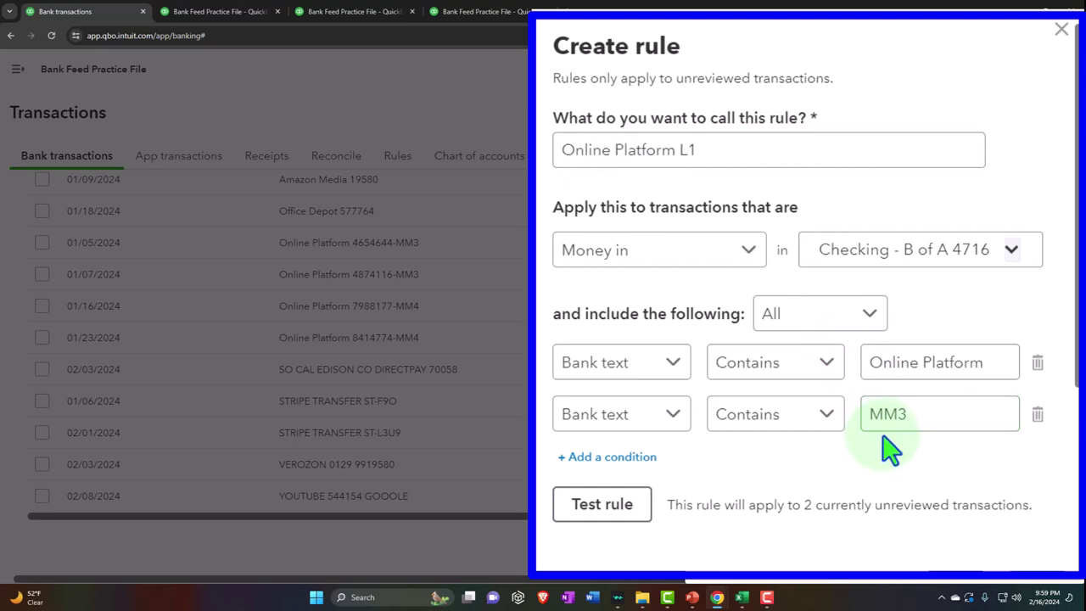
Review the rule's category, payee, class and auto-confirm settings, then save the rule and return to the transaction list
{"action": "scroll", "coordinate": [772, 376], "scroll_direction": "down", "scroll_amount": 3}
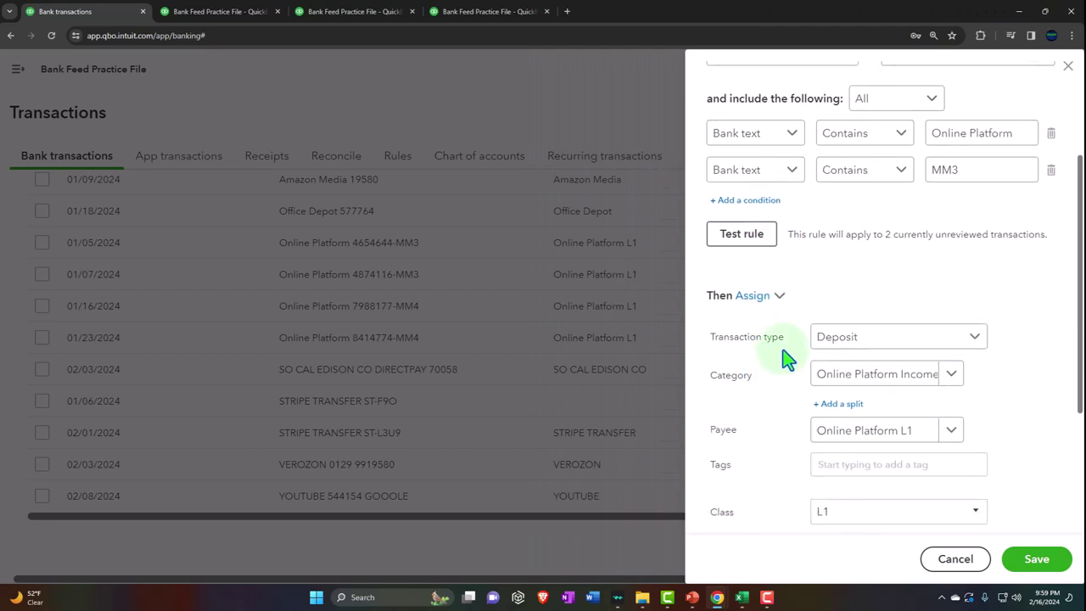
{"action": "scroll", "coordinate": [785, 352], "scroll_direction": "down", "scroll_amount": 1}
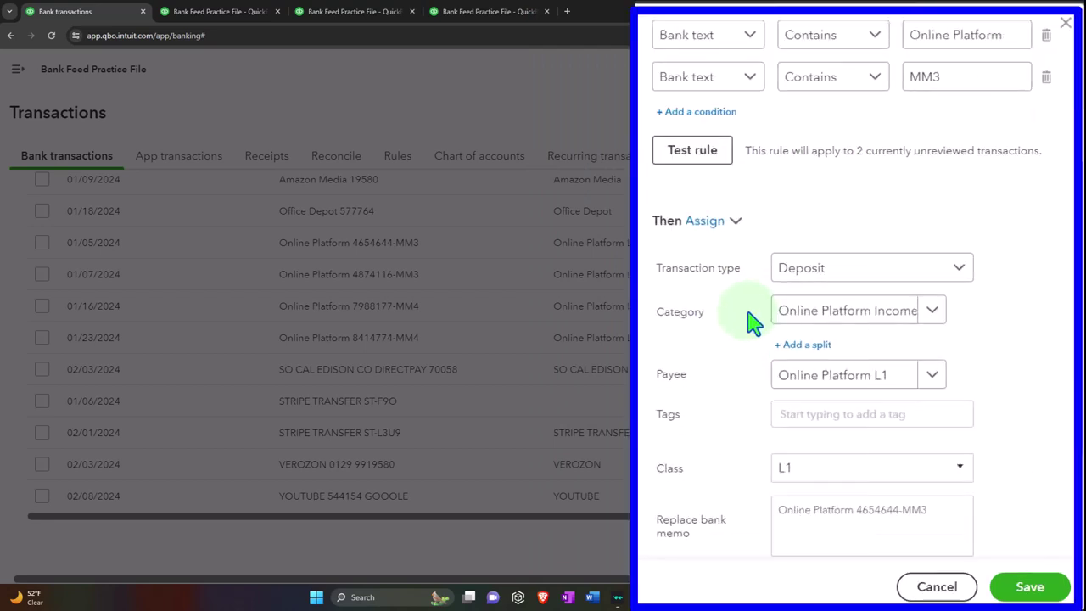
{"action": "left_click", "coordinate": [935, 312]}
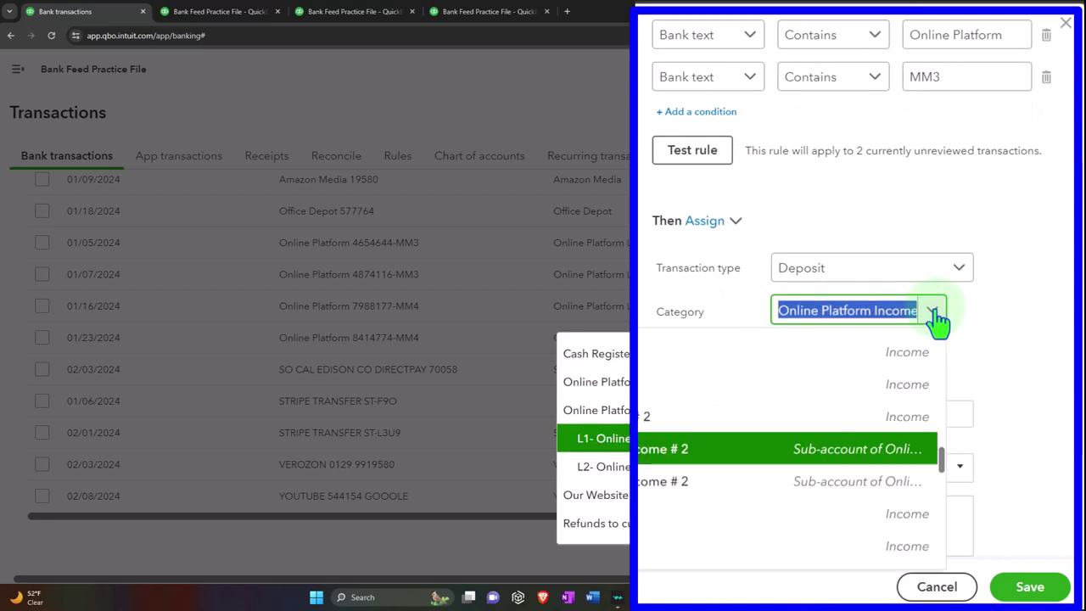
{"action": "left_click", "coordinate": [934, 314]}
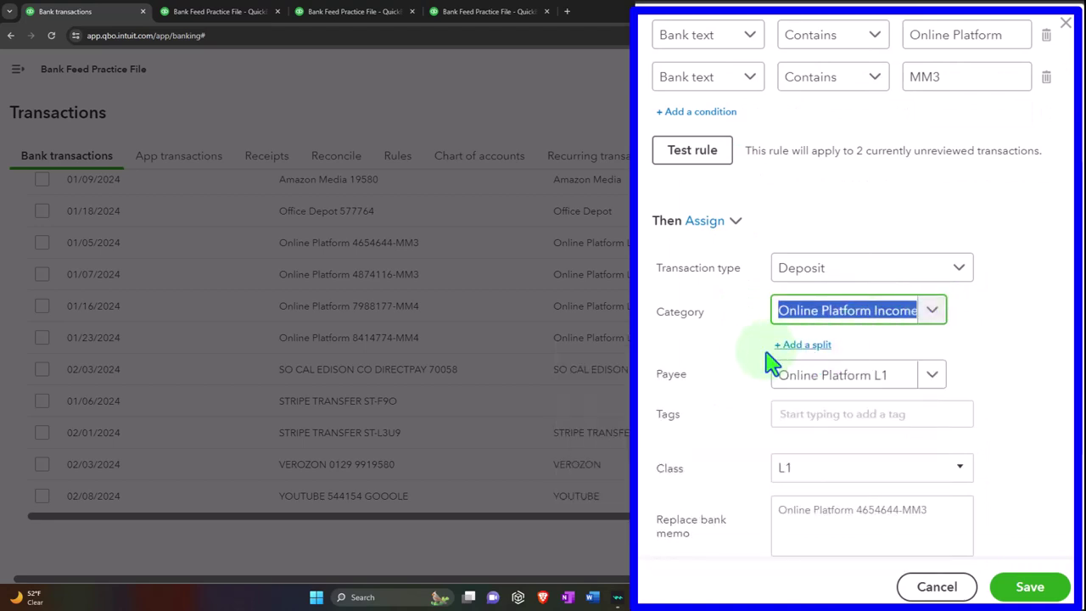
{"action": "scroll", "coordinate": [752, 364], "scroll_direction": "down", "scroll_amount": 1}
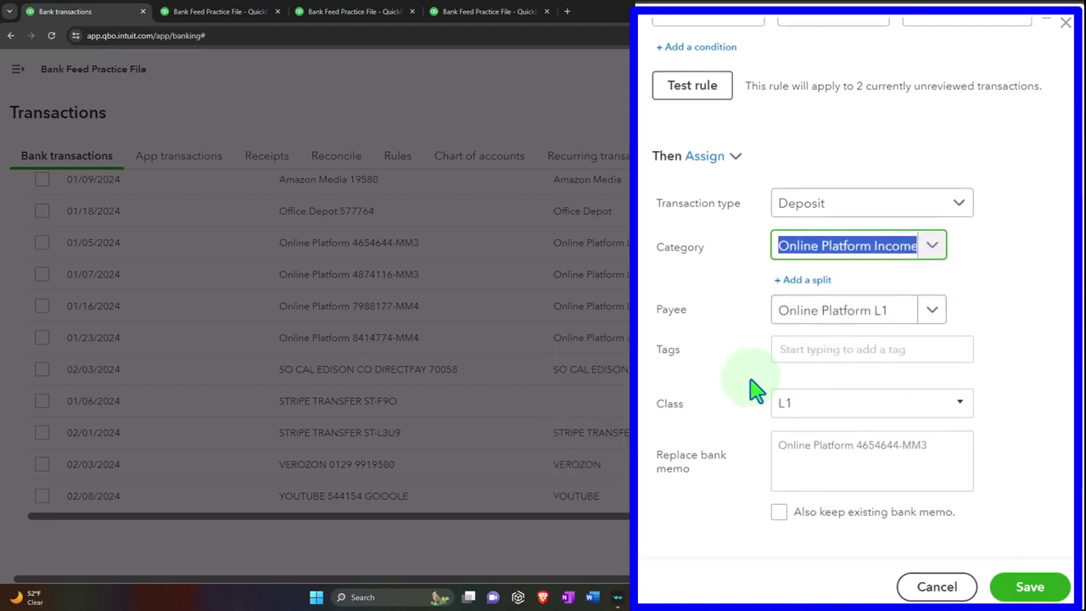
{"action": "scroll", "coordinate": [743, 391], "scroll_direction": "down", "scroll_amount": 1}
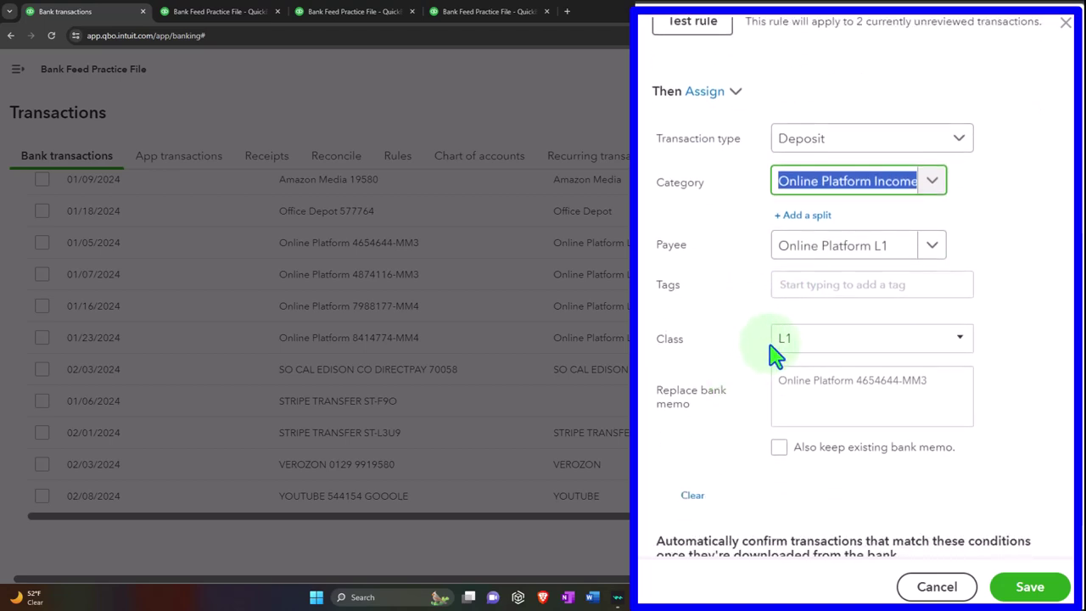
{"action": "scroll", "coordinate": [777, 357], "scroll_direction": "down", "scroll_amount": 1}
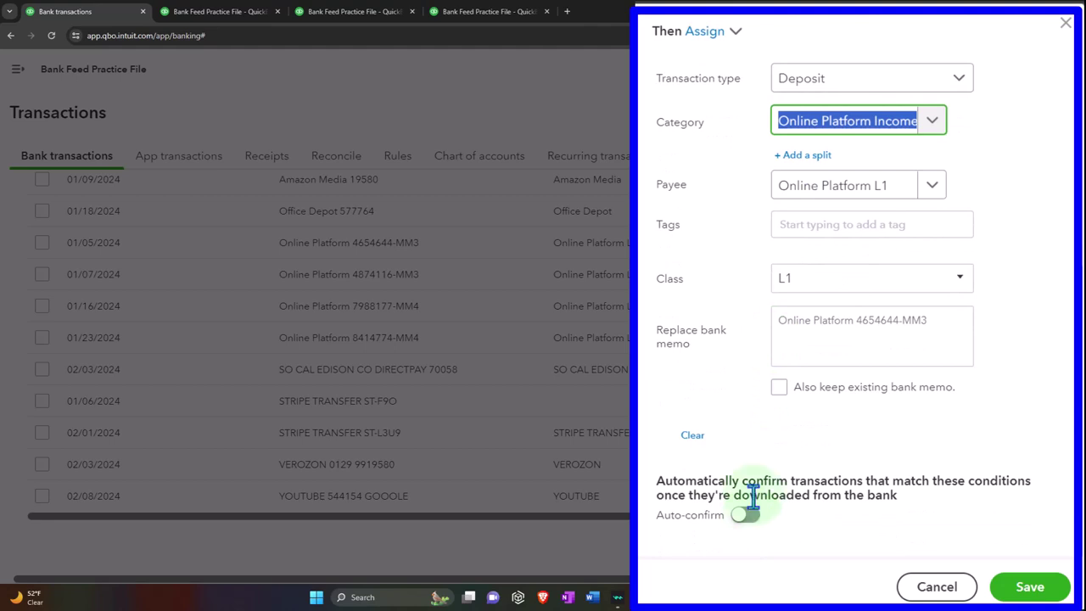
{"action": "left_click", "coordinate": [1046, 587]}
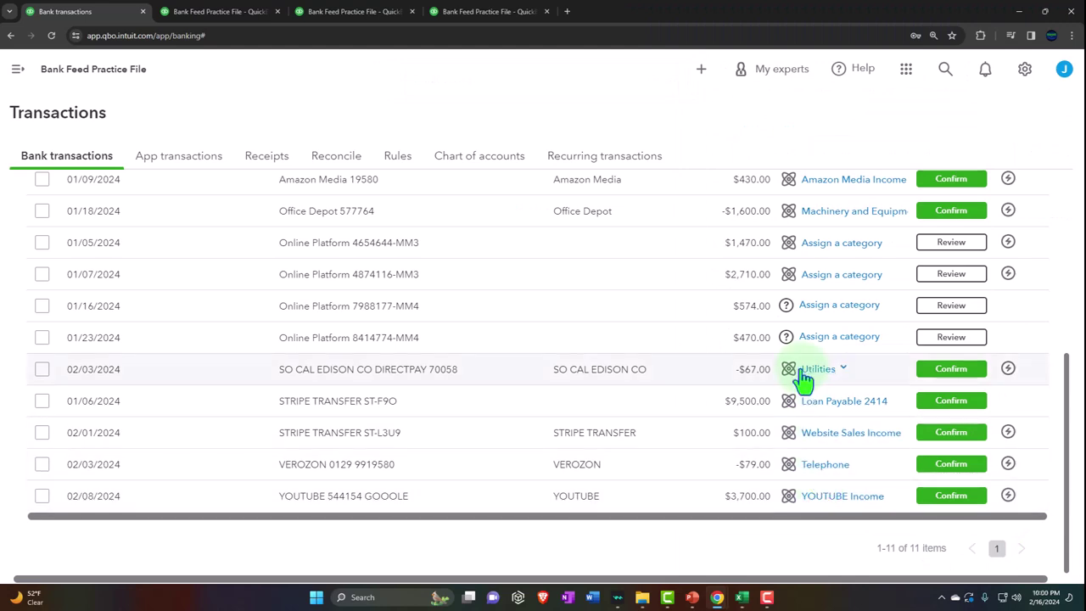
{"action": "scroll", "coordinate": [834, 384], "scroll_direction": "up", "scroll_amount": 1}
{"action": "scroll", "coordinate": [833, 384], "scroll_direction": "up", "scroll_amount": 1}
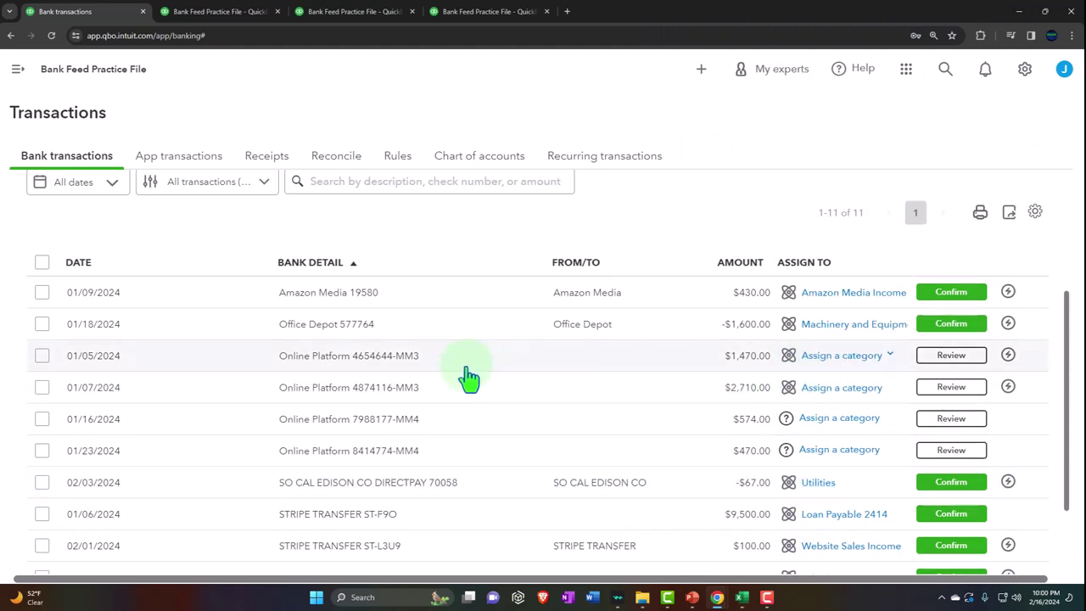
Select the two Online Platform deposits ending in MM3 and confirm them together
{"action": "left_click", "coordinate": [43, 358]}
{"action": "left_click", "coordinate": [43, 388]}
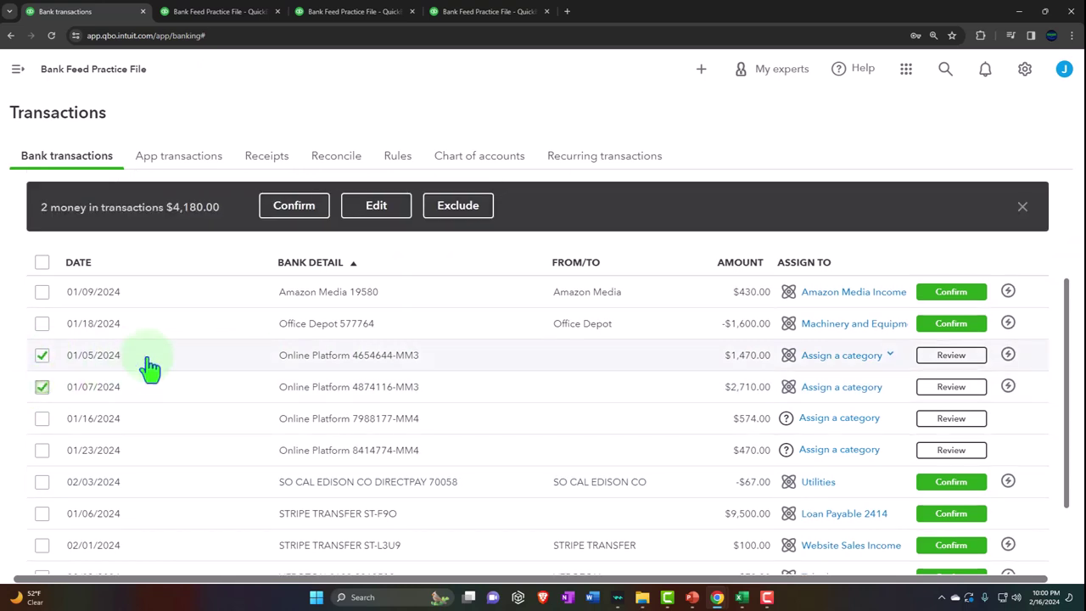
{"action": "left_click", "coordinate": [310, 210]}
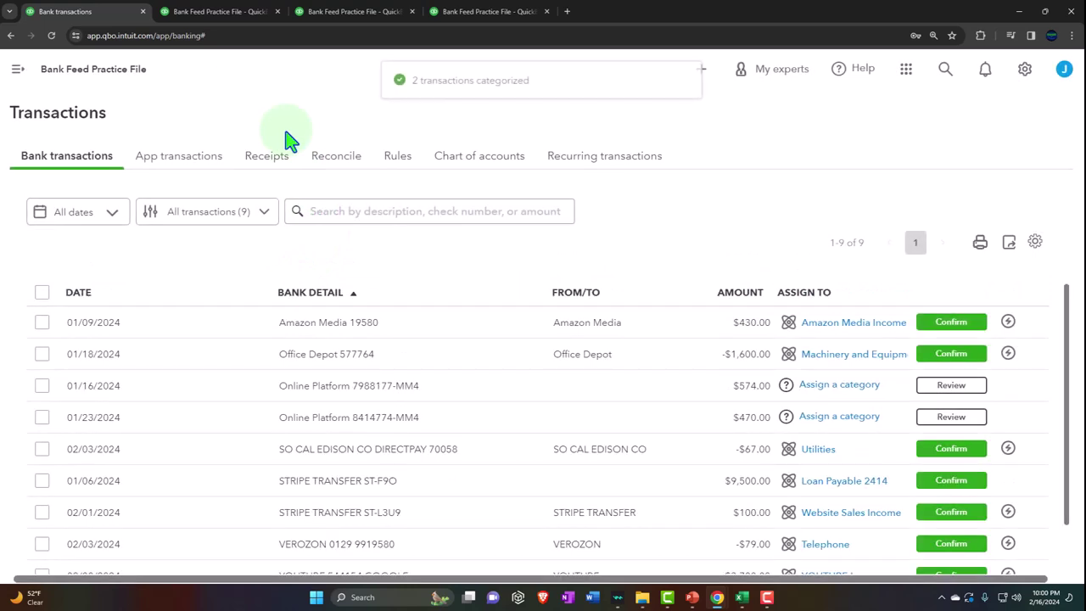
Rerun the Balance Sheet report for 01/01/2024 to 03/31/2024 and review the bank account balances
{"action": "left_click", "coordinate": [222, 12]}
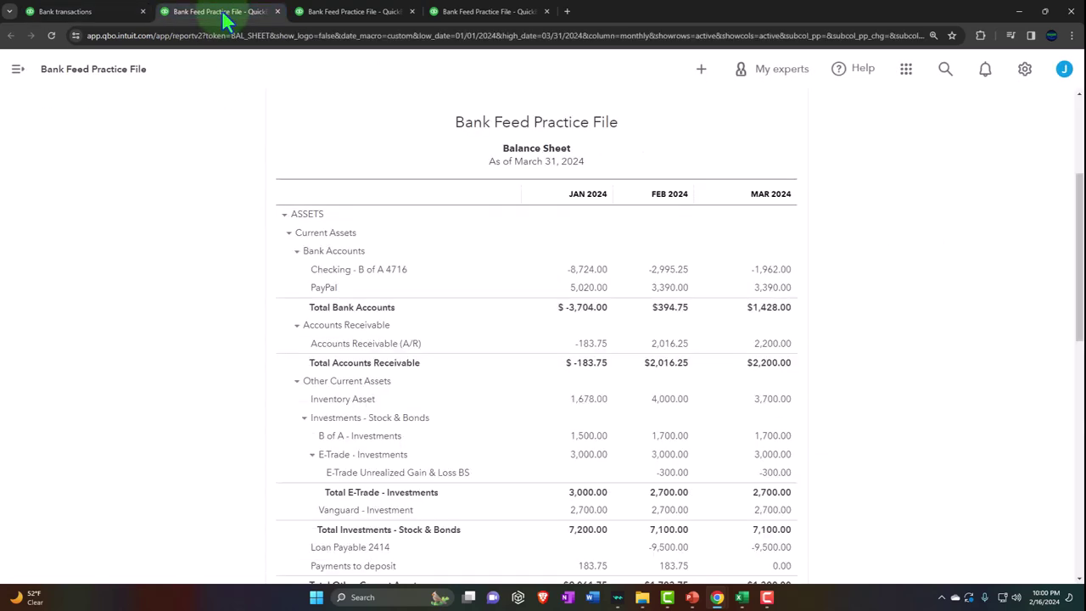
{"action": "left_click", "coordinate": [685, 255]}
{"action": "scroll", "coordinate": [686, 255], "scroll_direction": "up", "scroll_amount": 3}
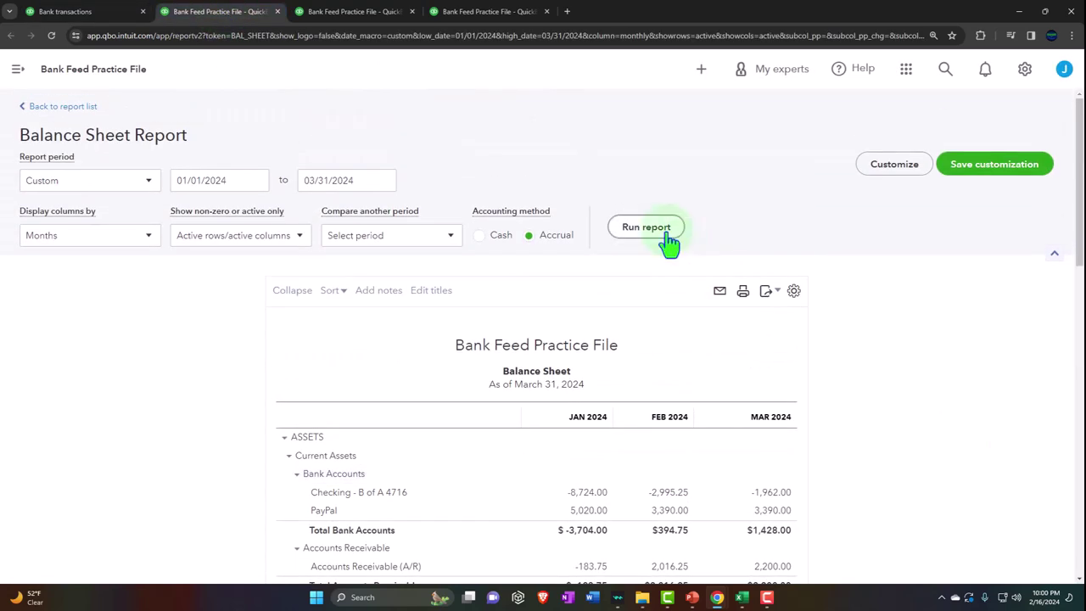
{"action": "left_click", "coordinate": [647, 227]}
{"action": "scroll", "coordinate": [667, 240], "scroll_direction": "down", "scroll_amount": 2}
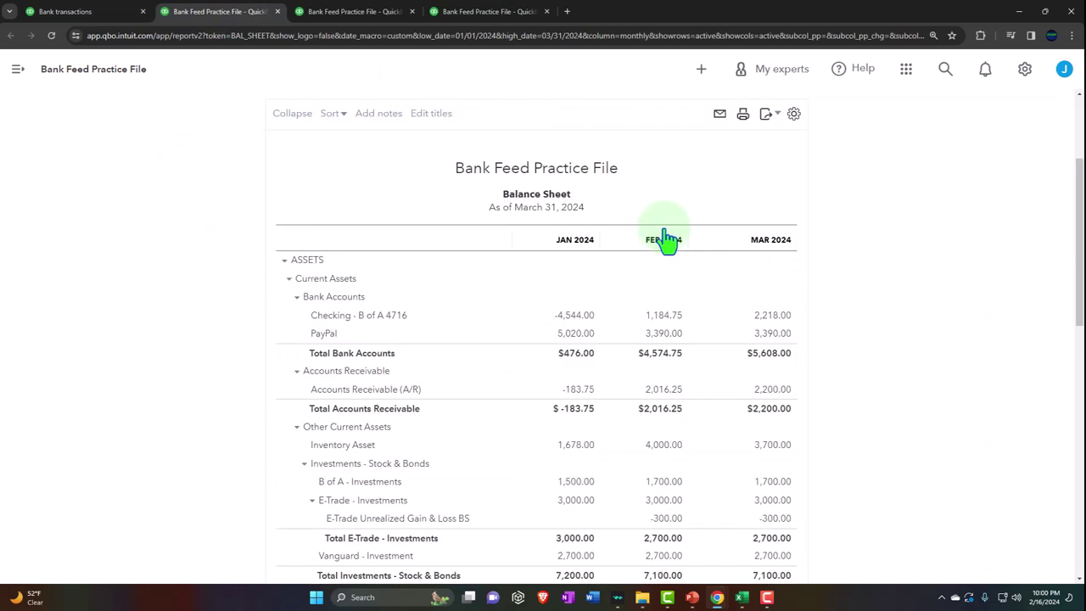
{"action": "key", "text": "ctrl+plus"}
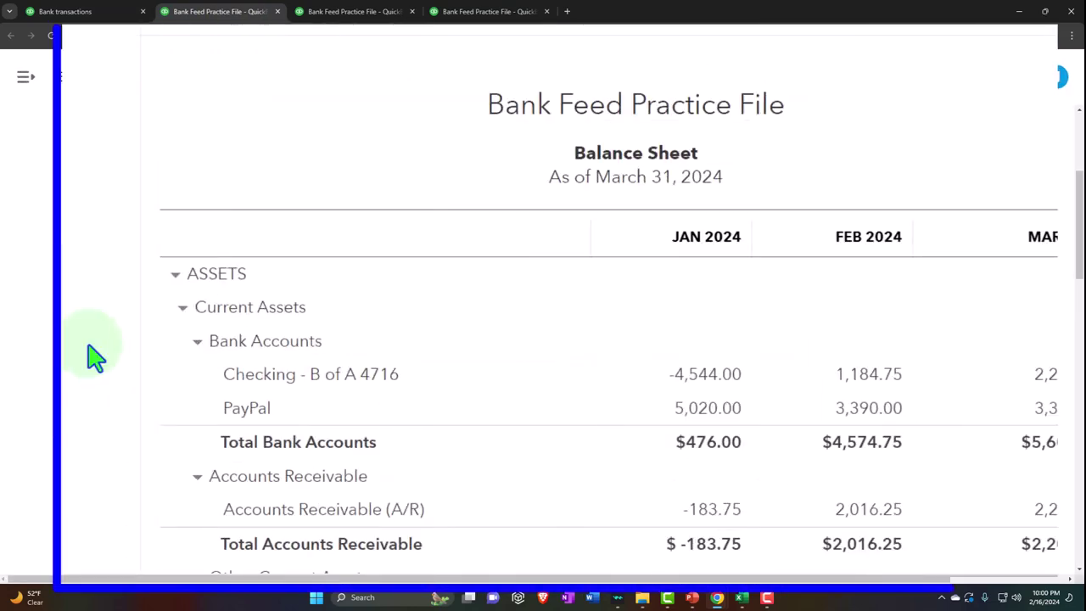
{"action": "scroll", "coordinate": [88, 353], "scroll_direction": "down", "scroll_amount": 1}
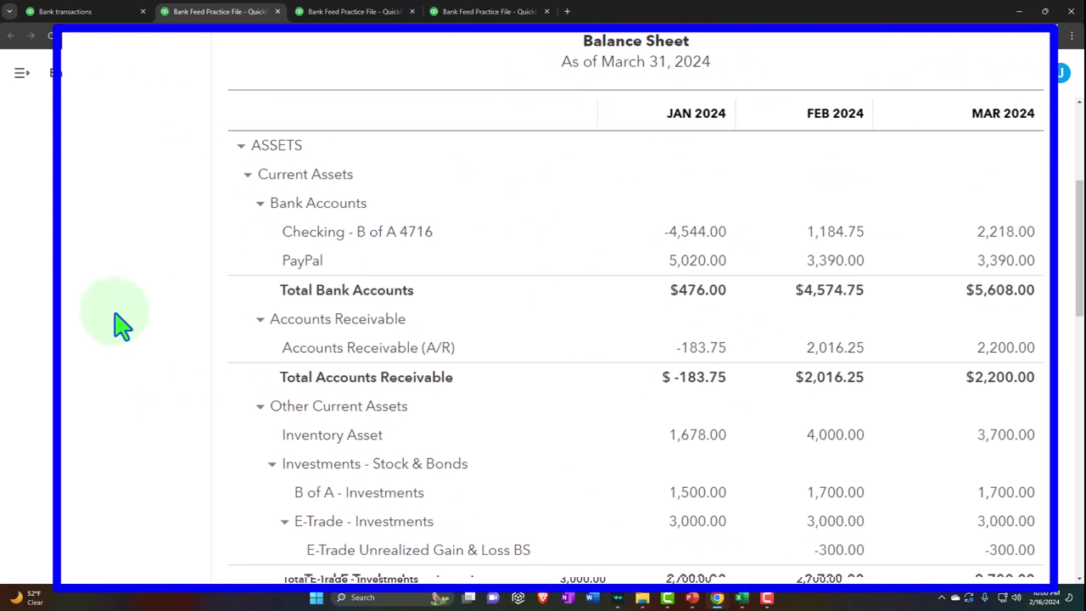
{"action": "scroll", "coordinate": [706, 248], "scroll_direction": "up", "scroll_amount": 1}
{"action": "left_click", "coordinate": [704, 245]}
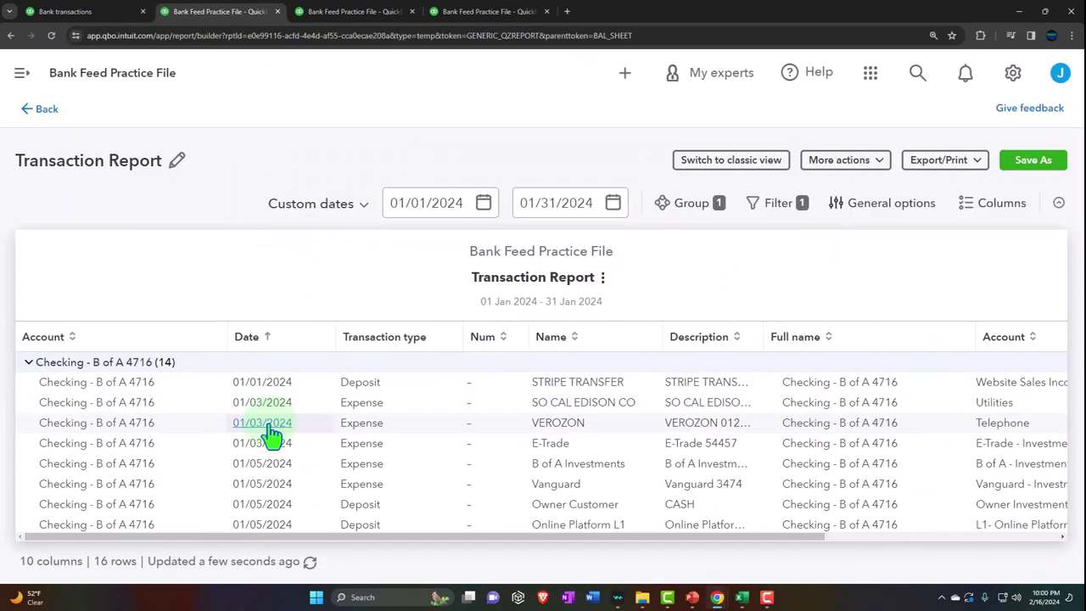
{"action": "key", "text": "ctrl+minus"}
{"action": "scroll", "coordinate": [266, 431], "scroll_direction": "down", "scroll_amount": 1}
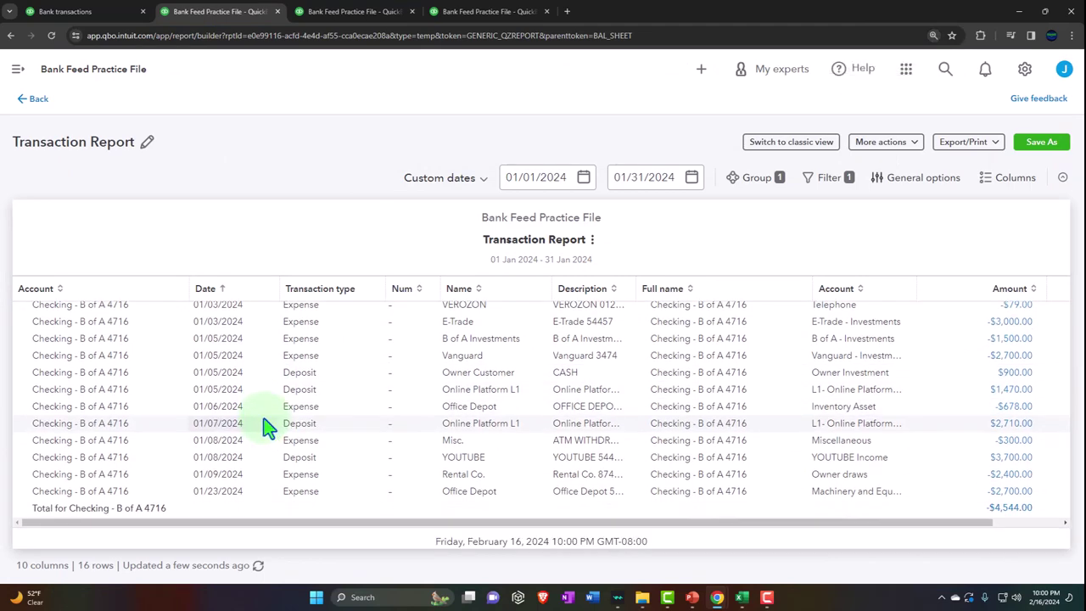
{"action": "scroll", "coordinate": [268, 429], "scroll_direction": "up", "scroll_amount": 1}
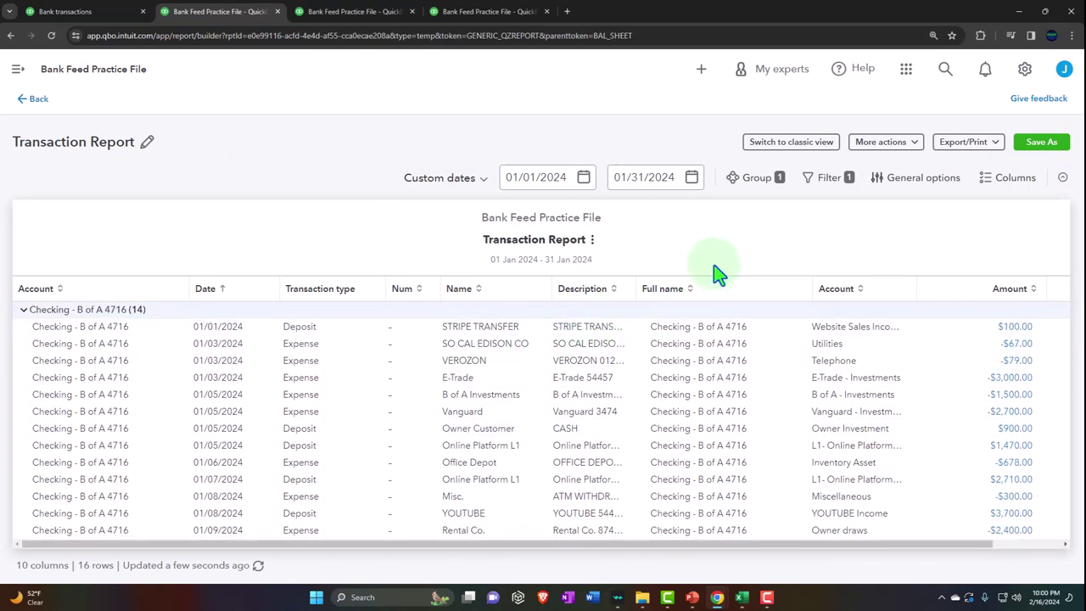
Add a filter to the Transaction Report so that transaction type equals Deposit
{"action": "left_click", "coordinate": [825, 189]}
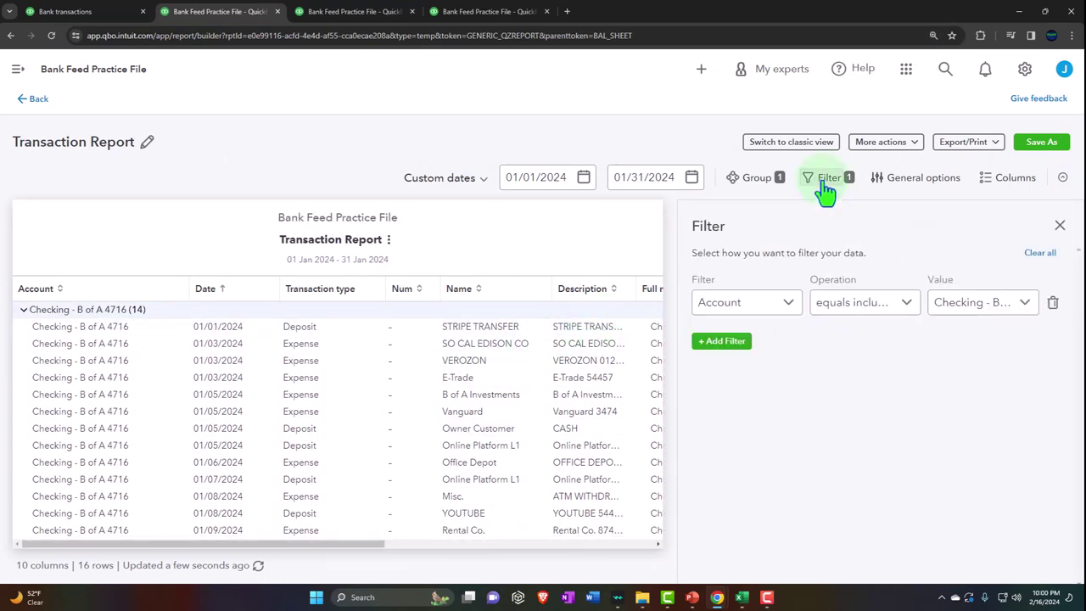
{"action": "left_click", "coordinate": [728, 340]}
{"action": "left_click", "coordinate": [643, 379]}
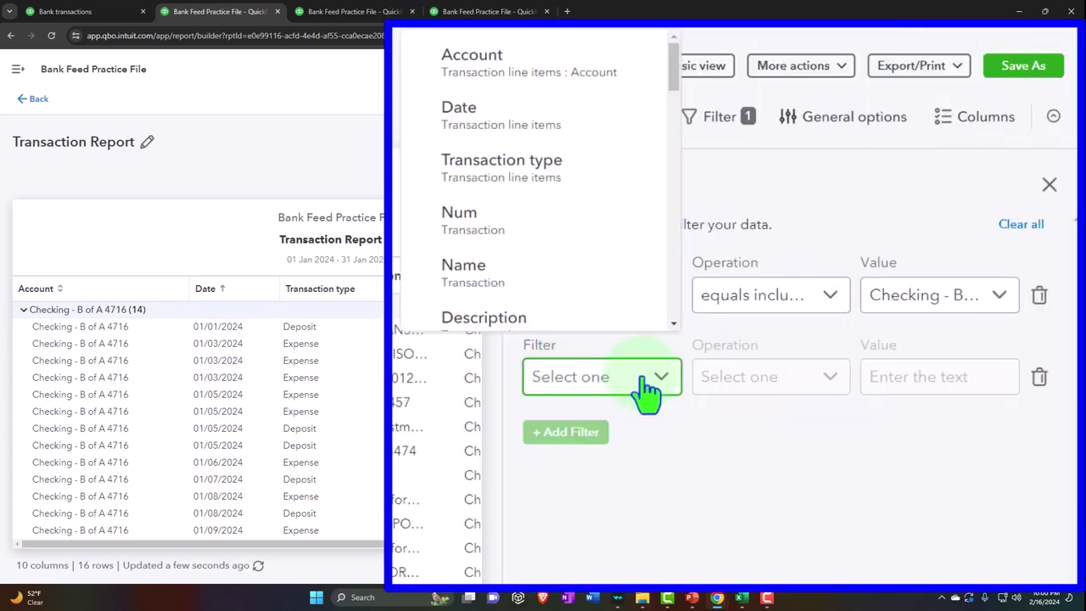
{"action": "left_click", "coordinate": [523, 174]}
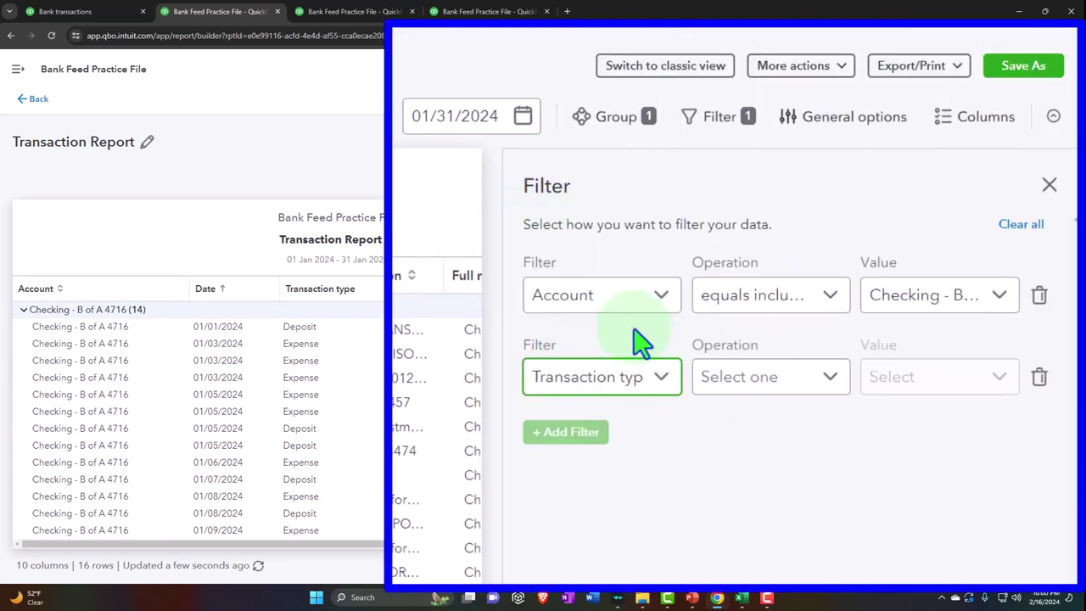
{"action": "left_click", "coordinate": [827, 389]}
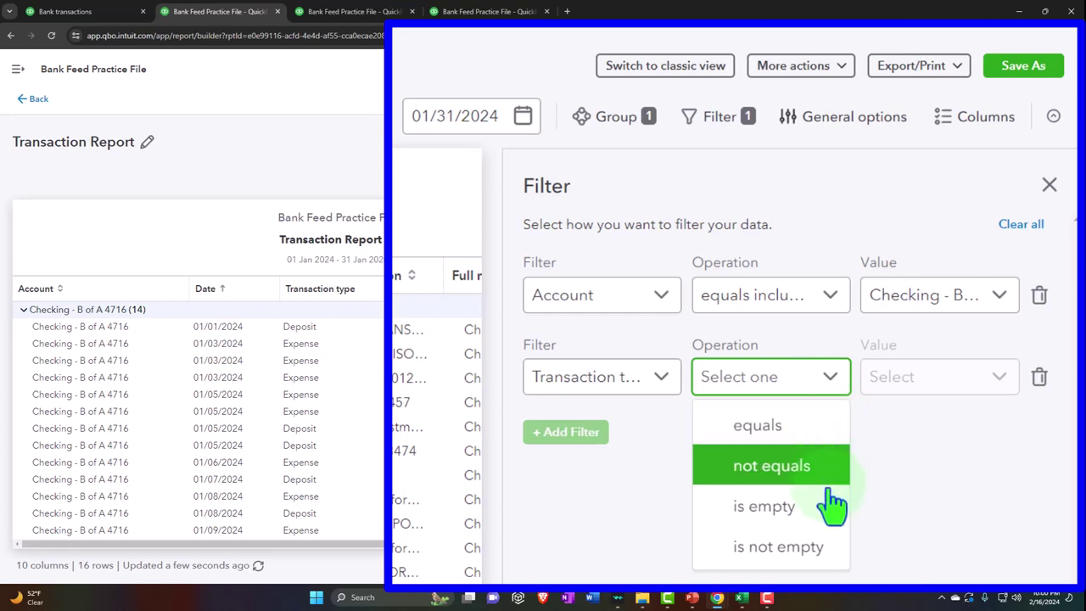
{"action": "left_click", "coordinate": [785, 437]}
{"action": "left_click", "coordinate": [916, 399]}
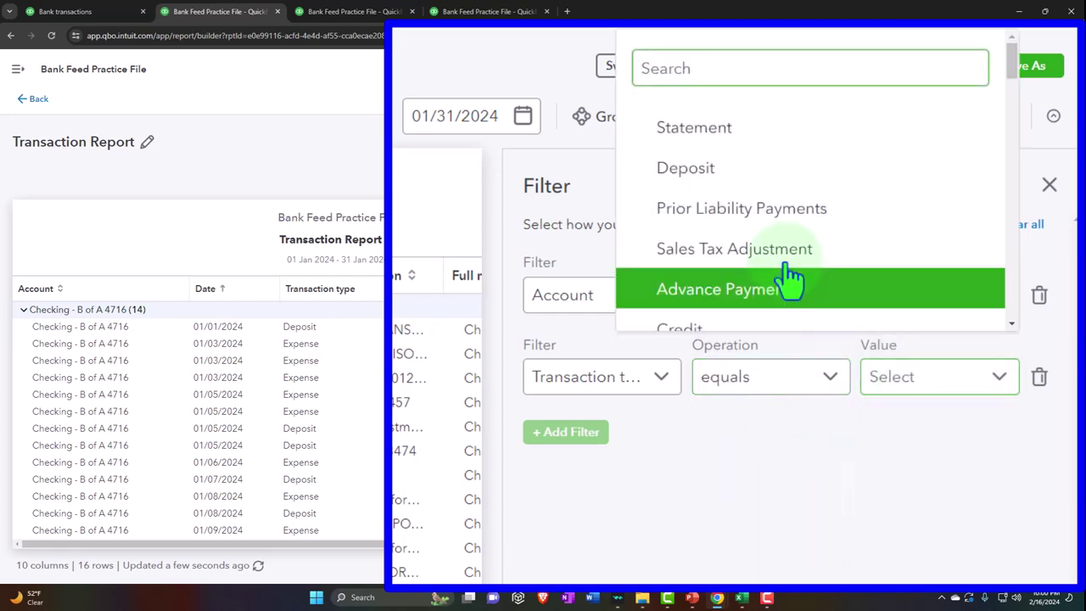
{"action": "left_click", "coordinate": [728, 178]}
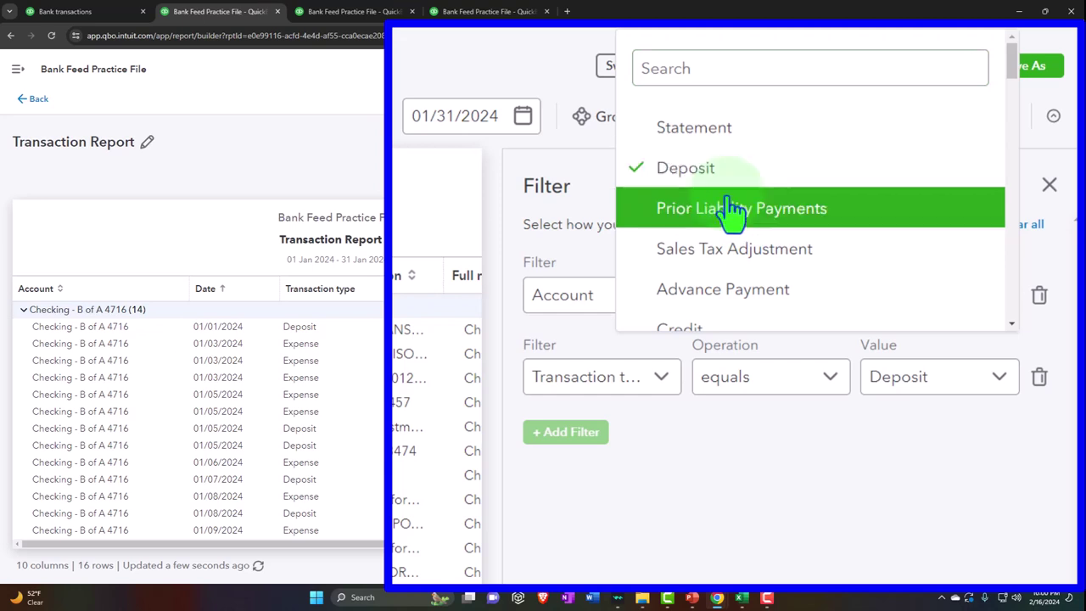
{"action": "left_click", "coordinate": [744, 494]}
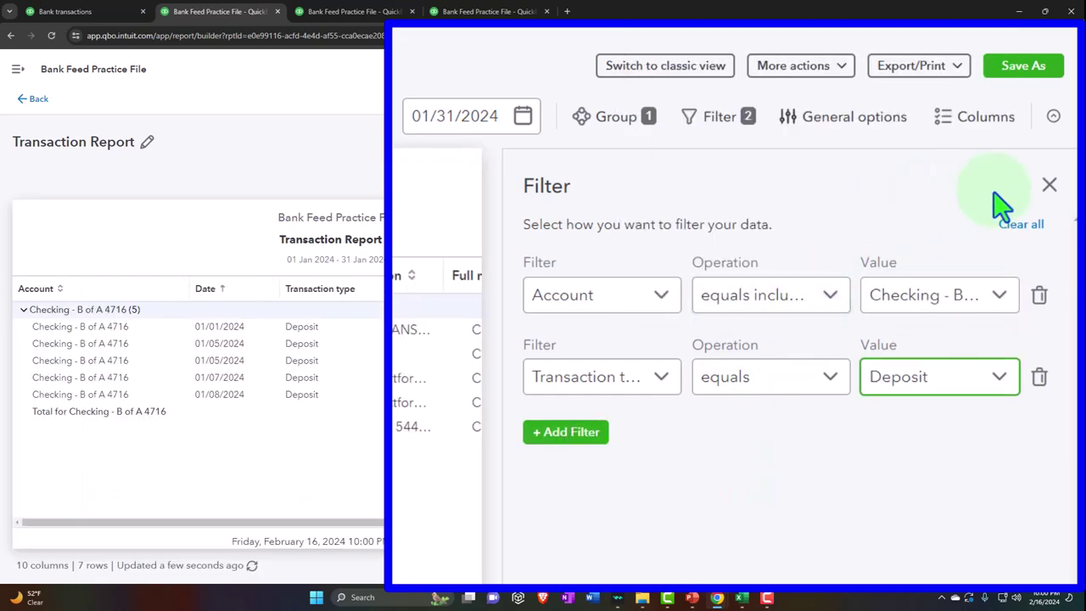
{"action": "left_click", "coordinate": [1048, 185]}
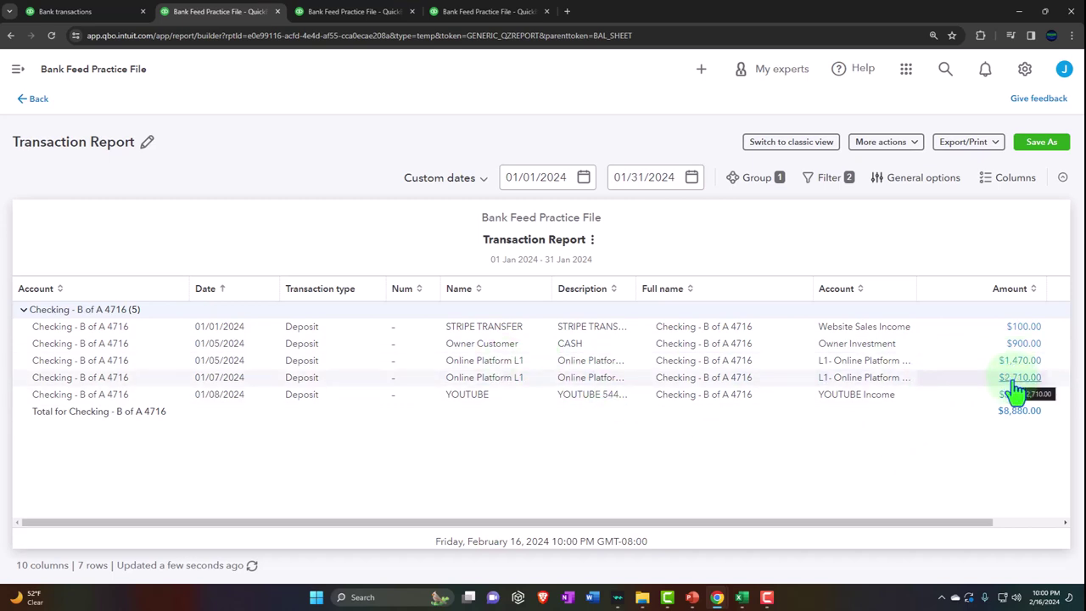
Return to the Balance Sheet, then rerun the January to March 2024 Profit and Loss report and review it down to net income
{"action": "left_click", "coordinate": [39, 102]}
{"action": "left_click", "coordinate": [580, 357]}
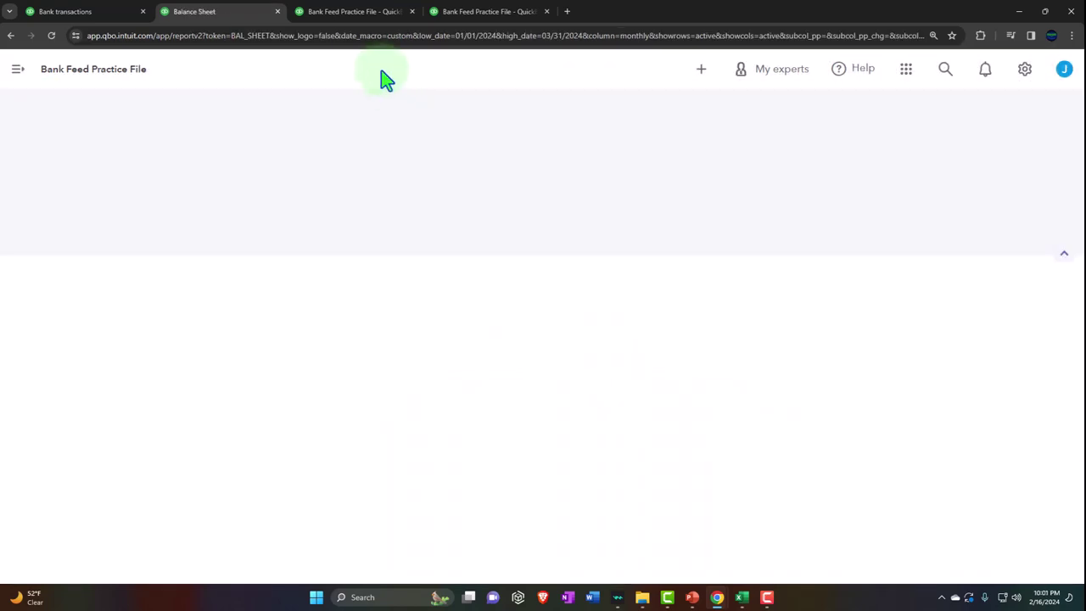
{"action": "left_click", "coordinate": [348, 12]}
{"action": "scroll", "coordinate": [351, 235], "scroll_direction": "up", "scroll_amount": 3}
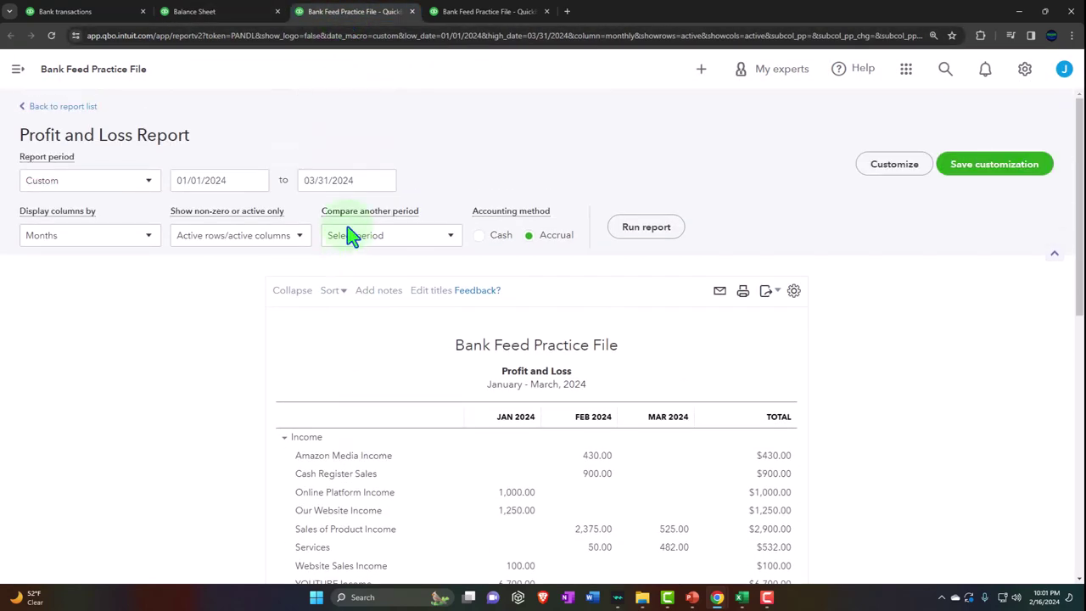
{"action": "left_click", "coordinate": [644, 228]}
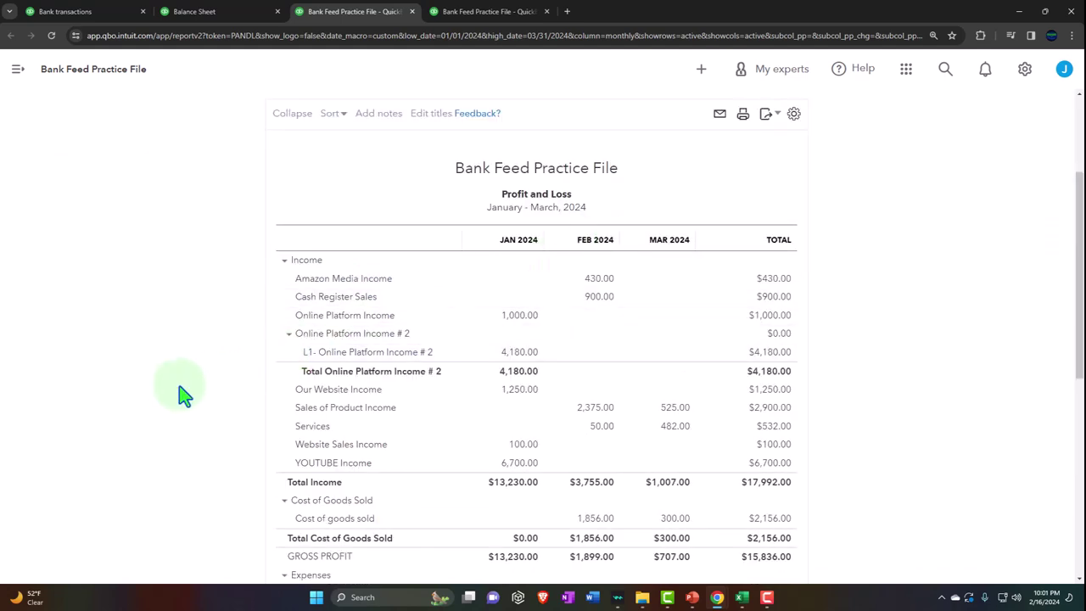
{"action": "scroll", "coordinate": [162, 396], "scroll_direction": "down", "scroll_amount": 2}
{"action": "scroll", "coordinate": [164, 400], "scroll_direction": "down", "scroll_amount": 4}
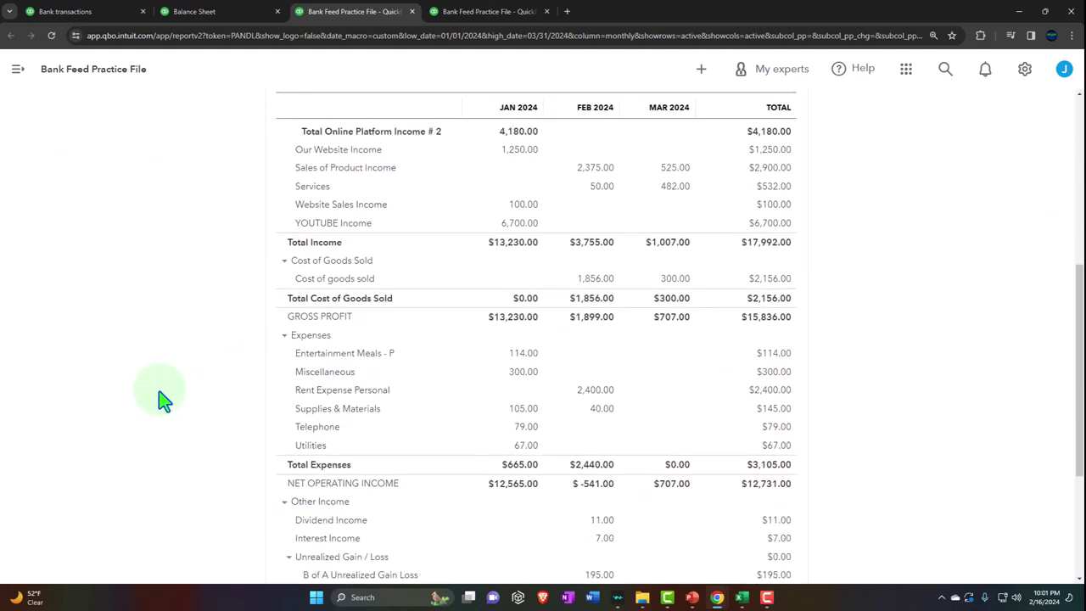
{"action": "scroll", "coordinate": [163, 400], "scroll_direction": "down", "scroll_amount": 2}
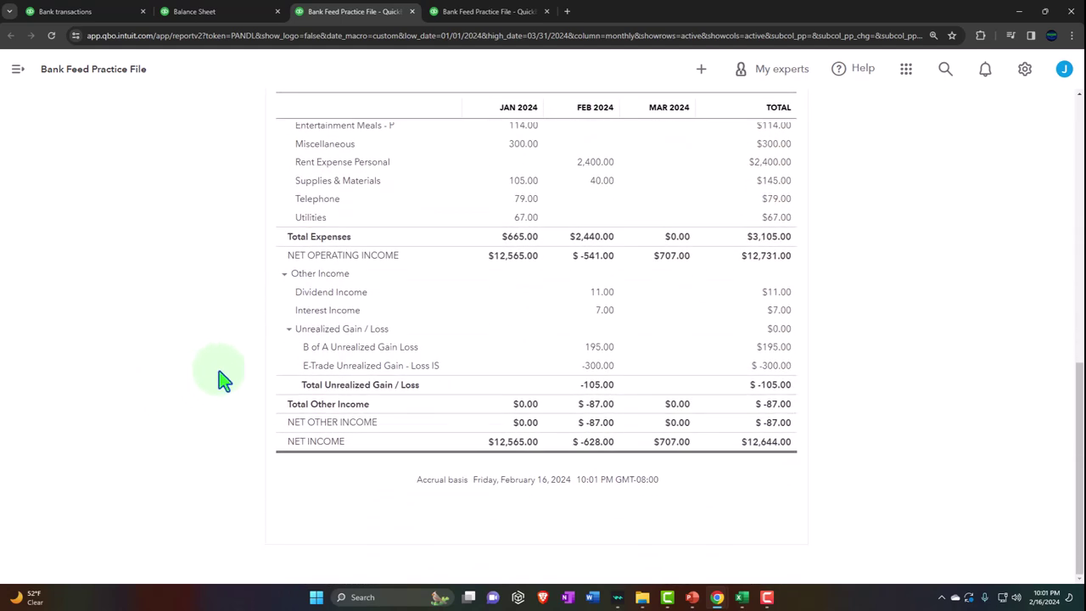
{"action": "scroll", "coordinate": [207, 382], "scroll_direction": "up", "scroll_amount": 3}
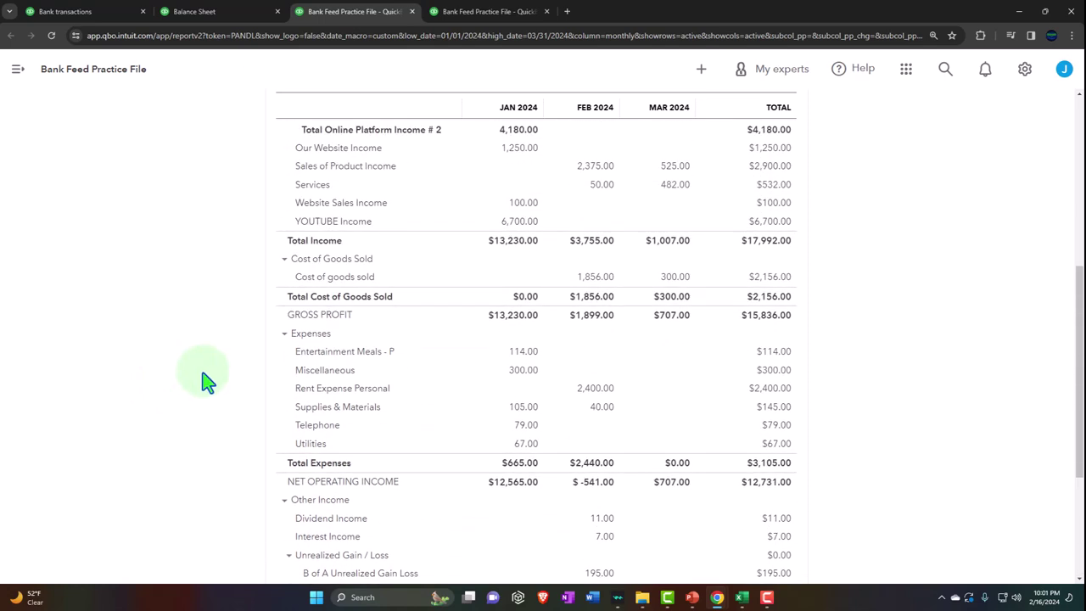
{"action": "scroll", "coordinate": [208, 382], "scroll_direction": "up", "scroll_amount": 3}
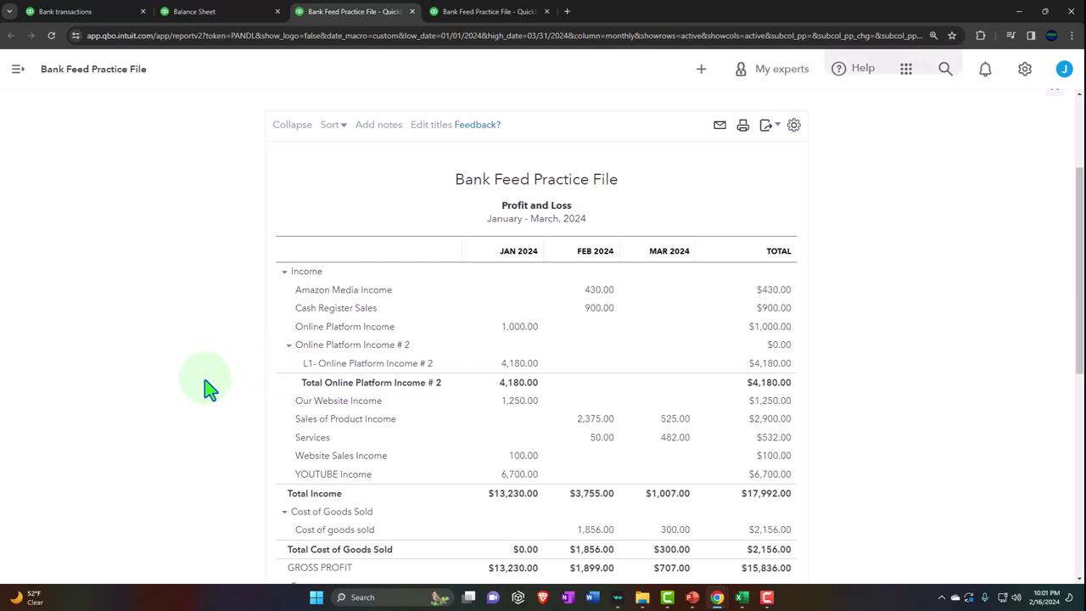
Inspect the Online Platform Income # 2 group in the Profit and Loss by collapsing and re-expanding its sub-account
{"action": "key", "text": "ctrl+plus"}
{"action": "key", "text": "ctrl+plus"}
{"action": "key", "text": "ctrl+plus"}
{"action": "key", "text": "ctrl+plus"}
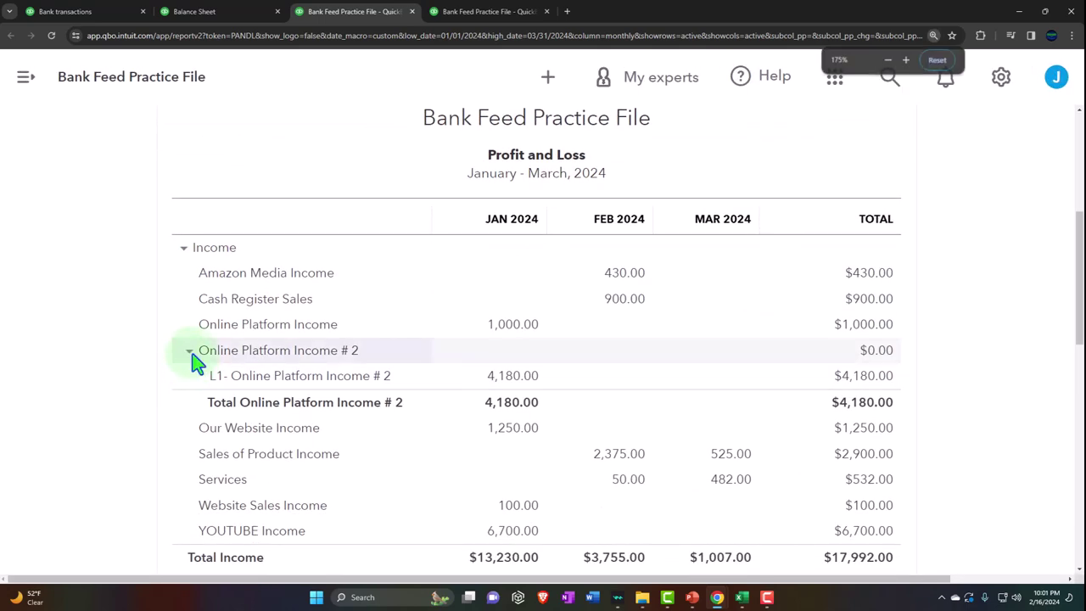
{"action": "left_click", "coordinate": [190, 351]}
{"action": "left_click", "coordinate": [190, 351]}
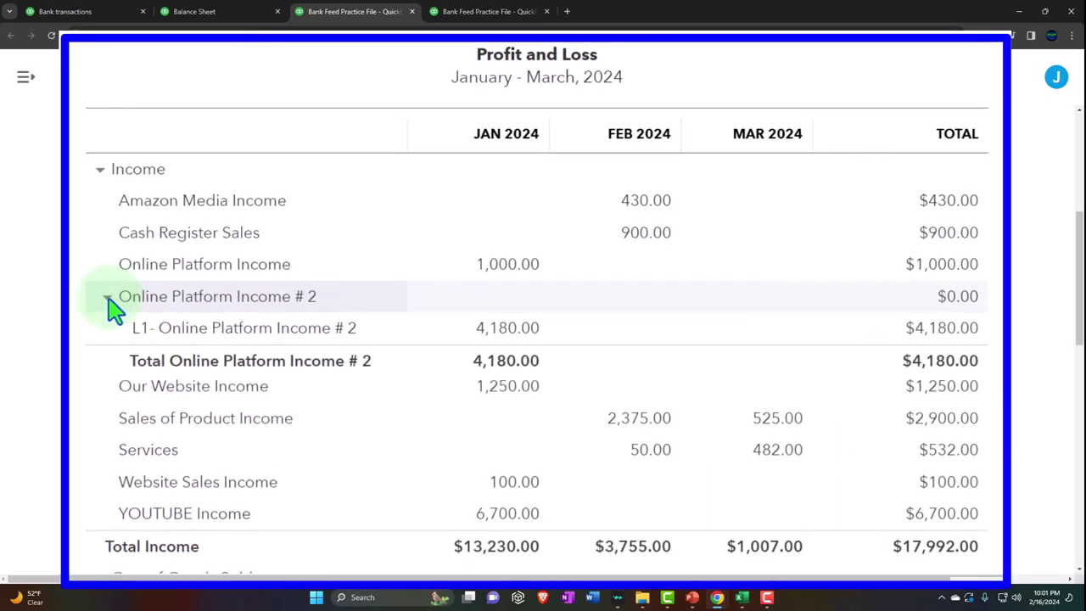
{"action": "left_click", "coordinate": [109, 300]}
{"action": "left_click", "coordinate": [108, 299]}
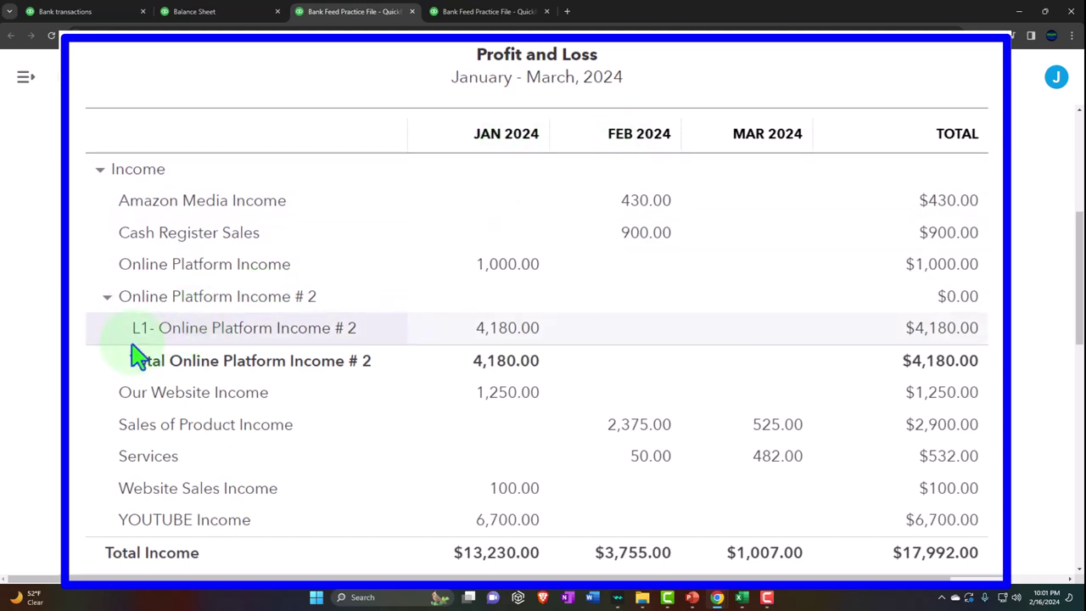
Display the Profit and Loss report's columns by Classes and rerun the report
{"action": "scroll", "coordinate": [126, 429], "scroll_direction": "up", "scroll_amount": 3}
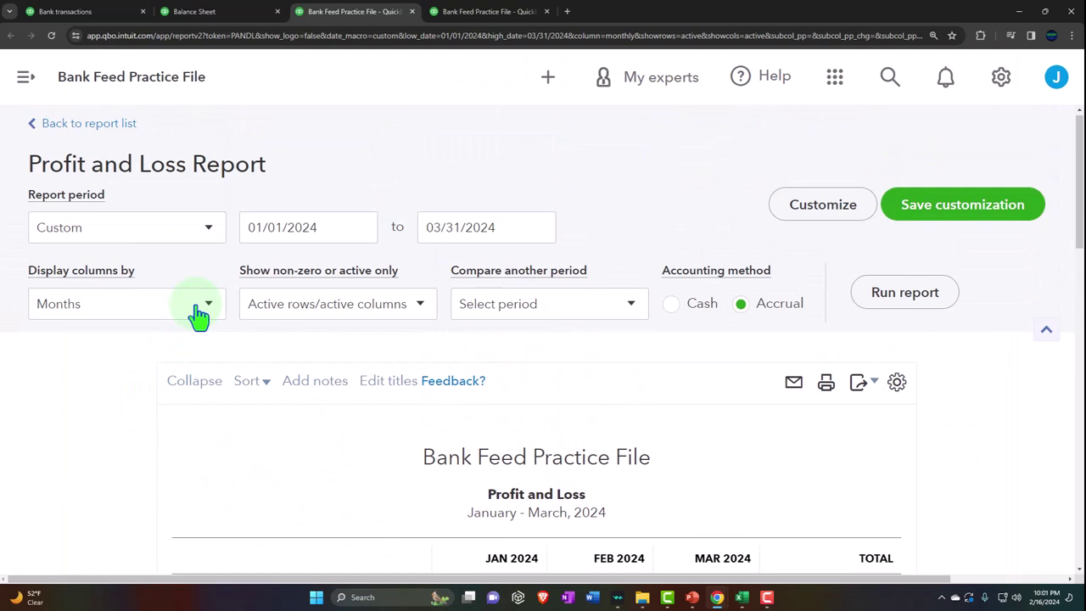
{"action": "left_click", "coordinate": [198, 307]}
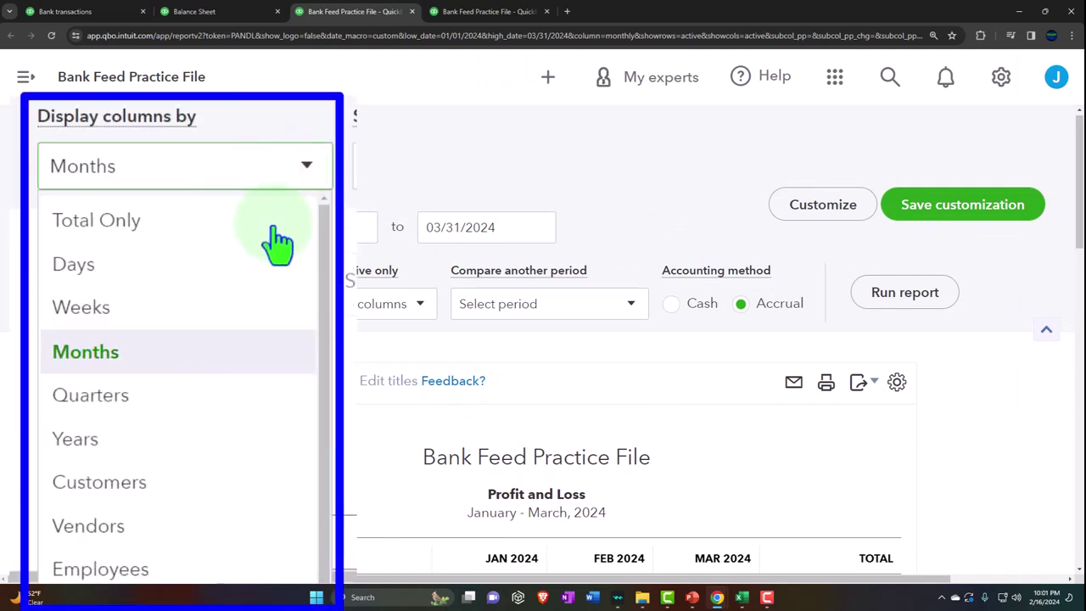
{"action": "scroll", "coordinate": [265, 311], "scroll_direction": "down", "scroll_amount": 1}
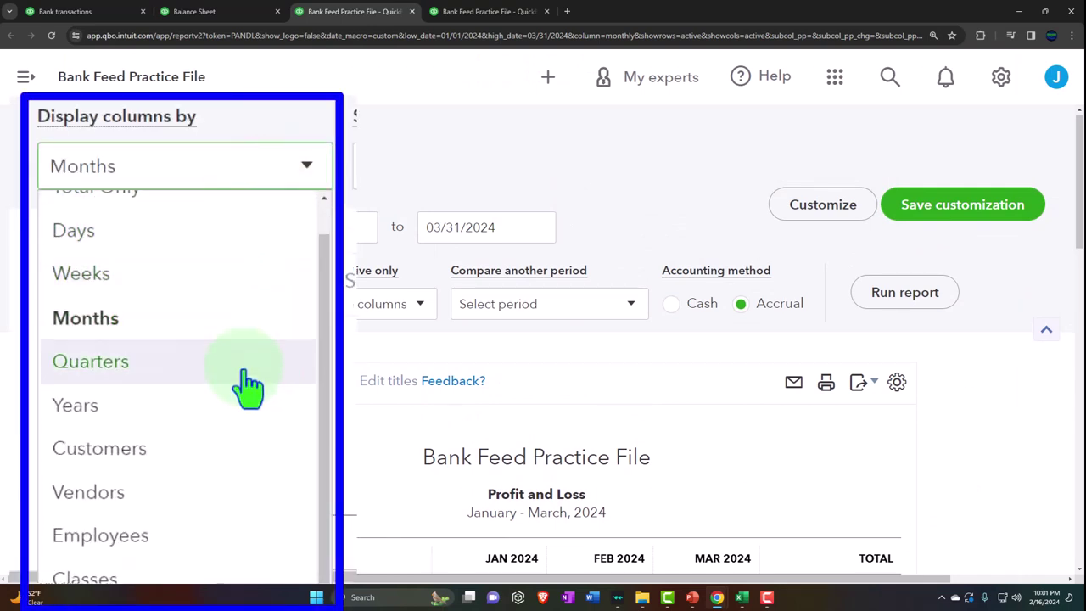
{"action": "scroll", "coordinate": [267, 484], "scroll_direction": "down", "scroll_amount": 1}
{"action": "scroll", "coordinate": [271, 425], "scroll_direction": "down", "scroll_amount": 1}
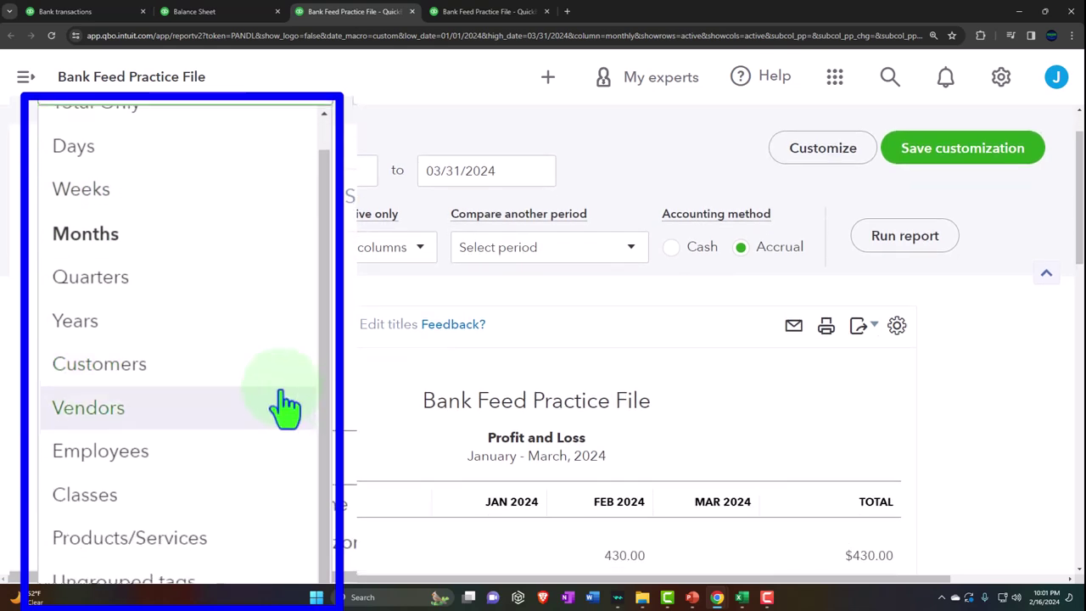
{"action": "left_click", "coordinate": [237, 507]}
{"action": "left_click", "coordinate": [897, 243]}
Compare the income lines across the L1, P and Not Specified class columns
{"action": "scroll", "coordinate": [904, 296], "scroll_direction": "down", "scroll_amount": 4}
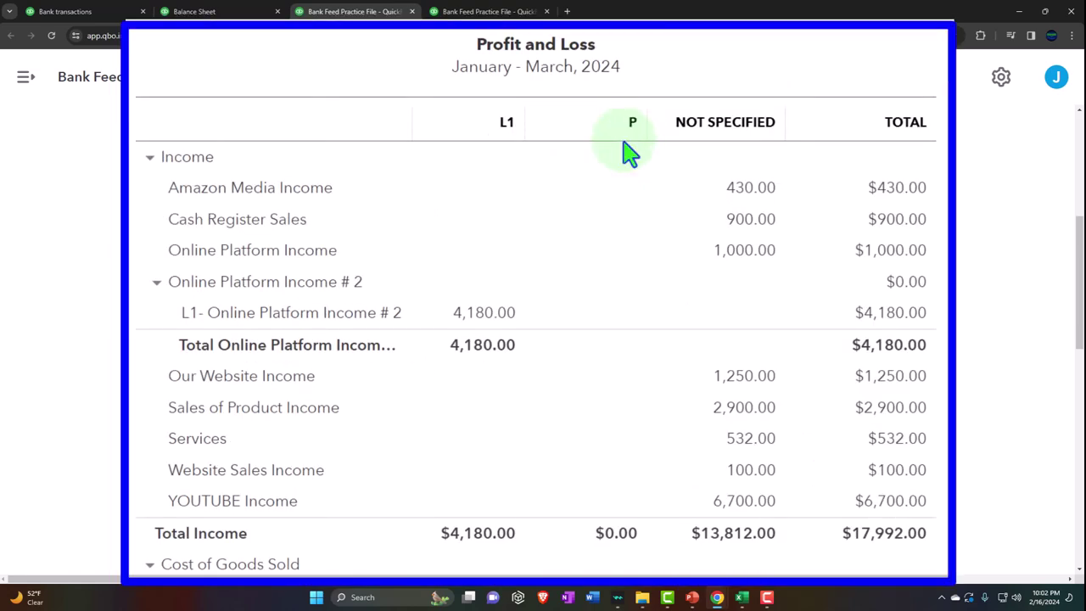
{"action": "scroll", "coordinate": [625, 153], "scroll_direction": "down", "scroll_amount": 1}
{"action": "scroll", "coordinate": [616, 153], "scroll_direction": "up", "scroll_amount": 1}
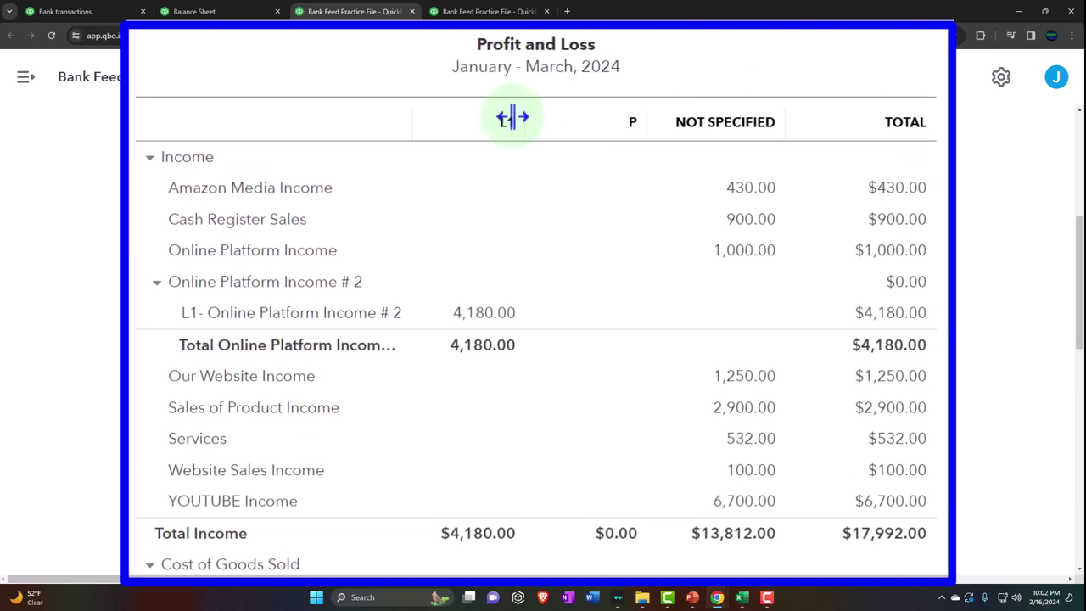
{"action": "scroll", "coordinate": [503, 204], "scroll_direction": "down", "scroll_amount": 3}
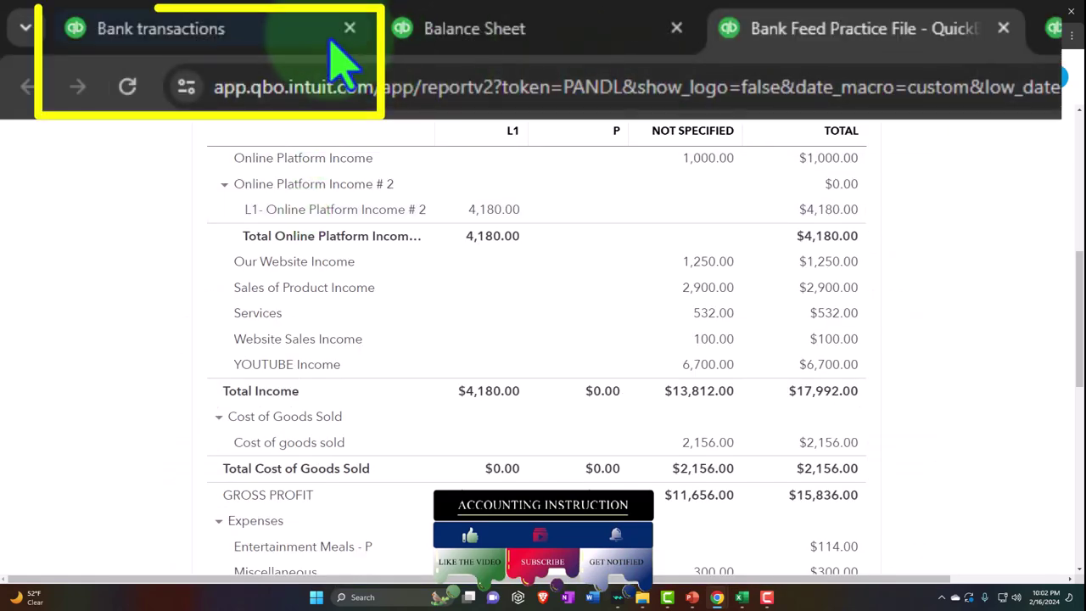
Return to the bank transactions and open the 01/16/2024 Online Platform deposit for categorizing
{"action": "left_click", "coordinate": [252, 33]}
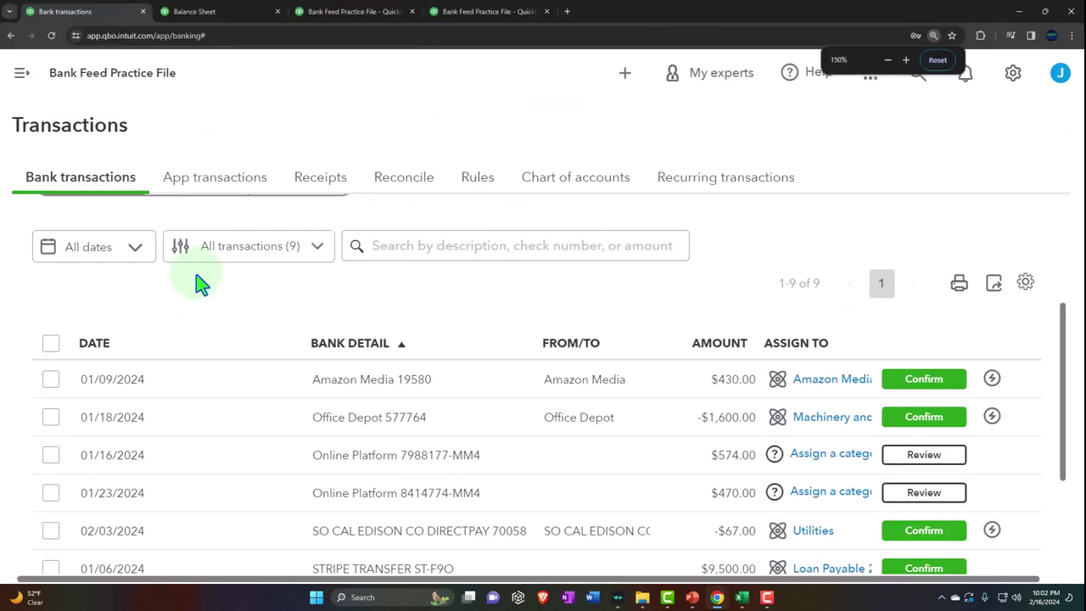
{"action": "scroll", "coordinate": [198, 283], "scroll_direction": "down", "scroll_amount": 2}
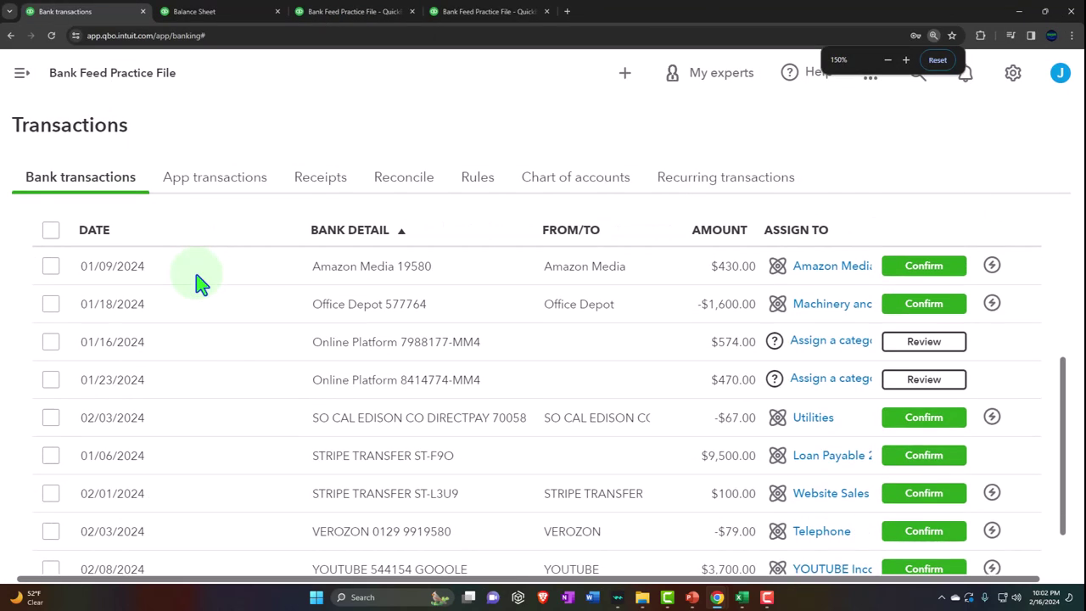
{"action": "left_click", "coordinate": [278, 361]}
{"action": "scroll", "coordinate": [279, 363], "scroll_direction": "down", "scroll_amount": 3}
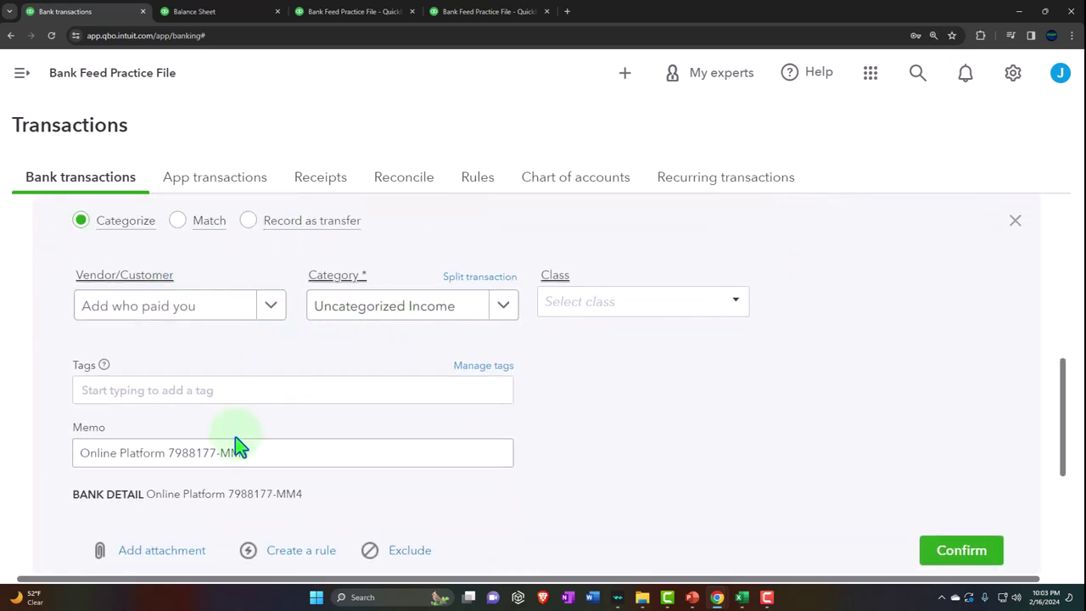
Add Online Platform L2 as a new customer on the deposit, reusing the platform name from its memo
{"action": "left_click_drag", "start_coordinate": [165, 455], "coordinate": [58, 450]}
{"action": "key", "text": "ctrl+c"}
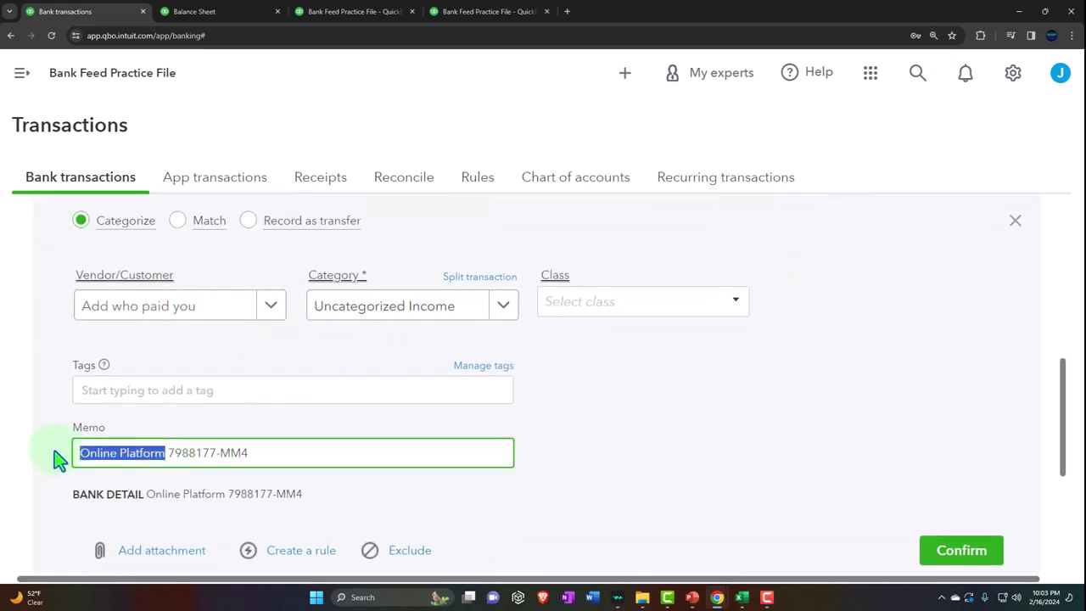
{"action": "left_click", "coordinate": [119, 316]}
{"action": "key", "text": "ctrl+v"}
{"action": "type", "text": "Lt"}
{"action": "key", "text": "BackSpace"}
{"action": "type", "text": "2"}
{"action": "key", "text": "Return"}
{"action": "left_click", "coordinate": [1025, 556]}
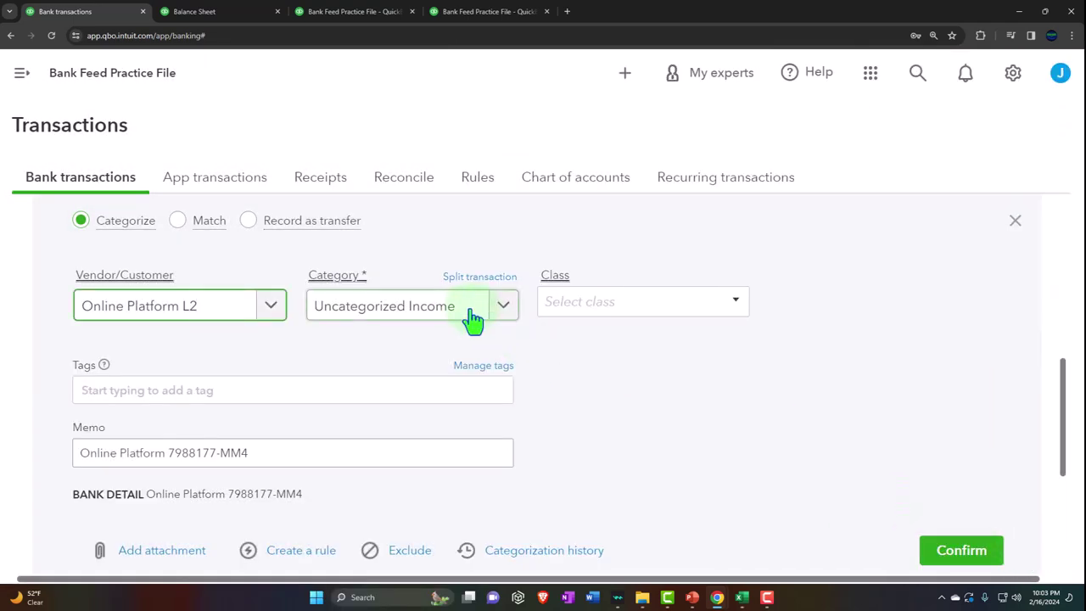
Set the deposit's category to L2- Online Platform Income # 2 and open the class choices
{"action": "left_click", "coordinate": [474, 321]}
{"action": "type", "text": "Onlin"}
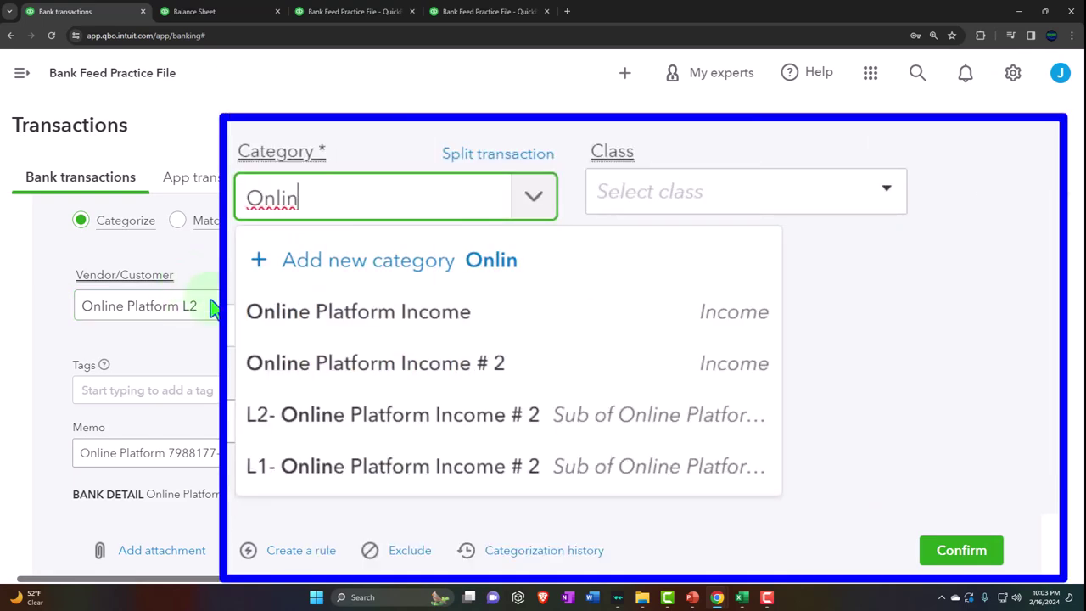
{"action": "left_click", "coordinate": [339, 441]}
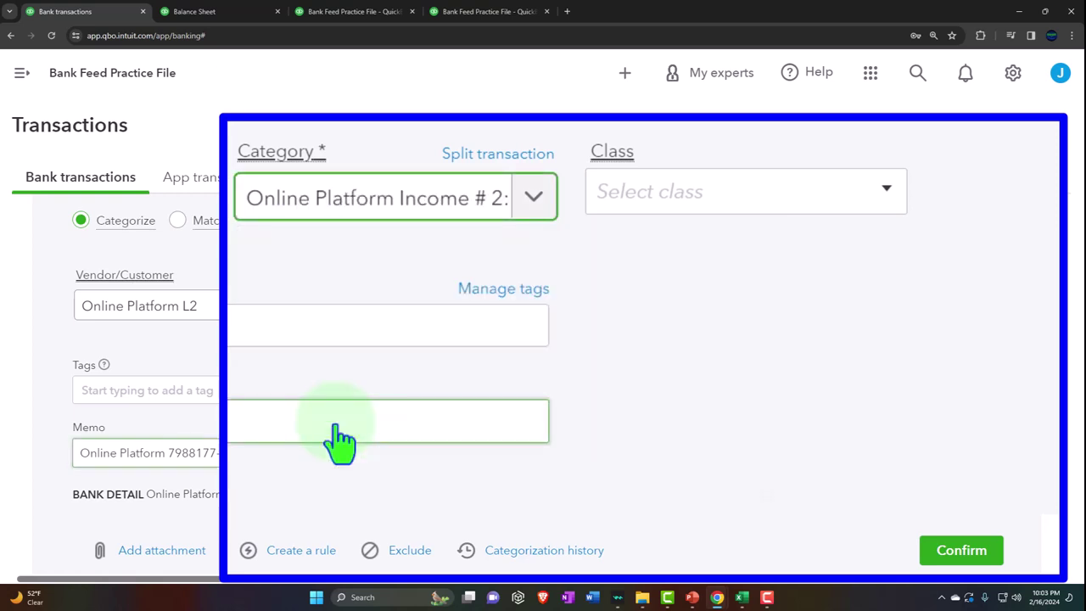
{"action": "left_click", "coordinate": [889, 204]}
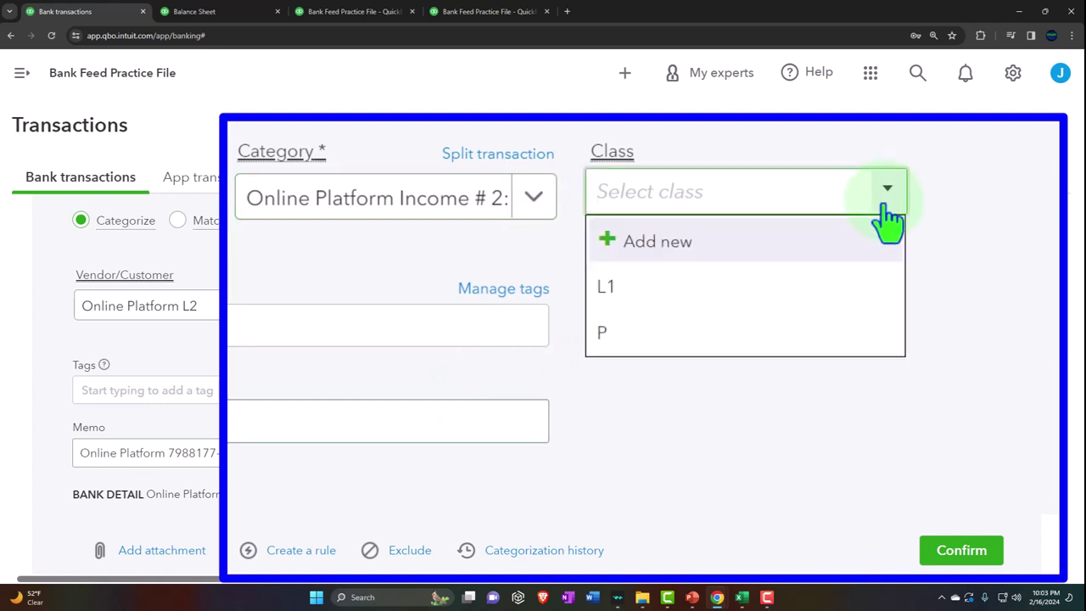